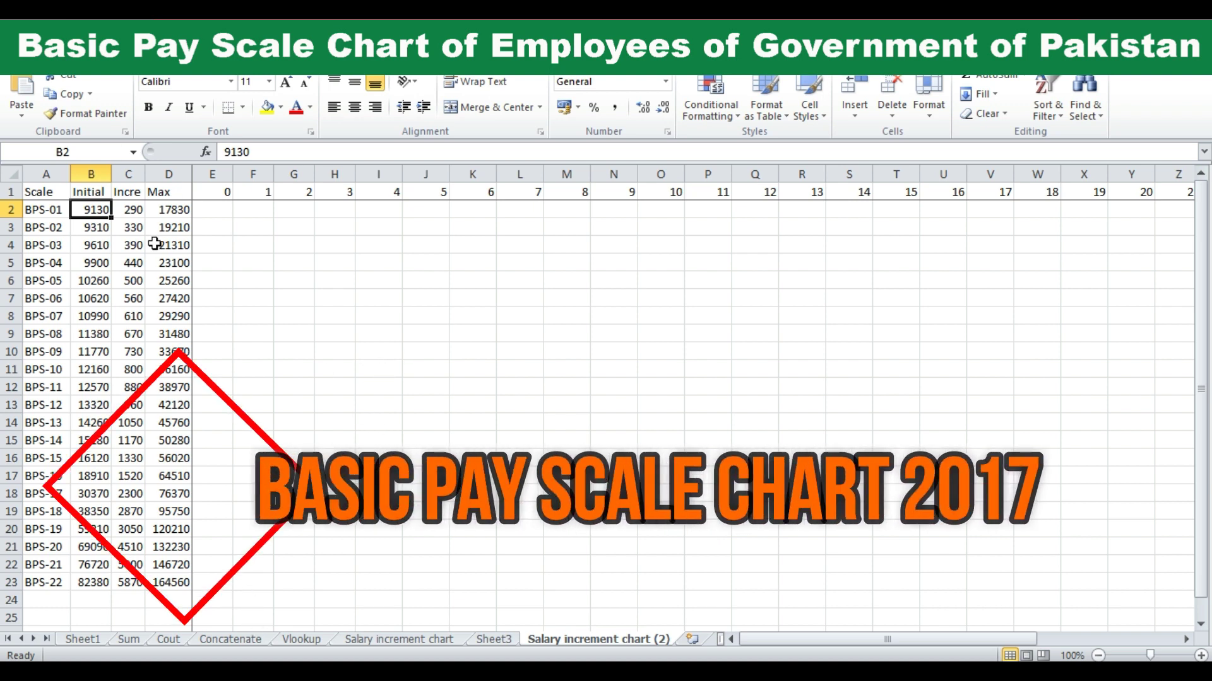
- Scroll to the top of the pay table and select the Scale heading cell
{"action": "left_click", "coordinate": [286, 289]}
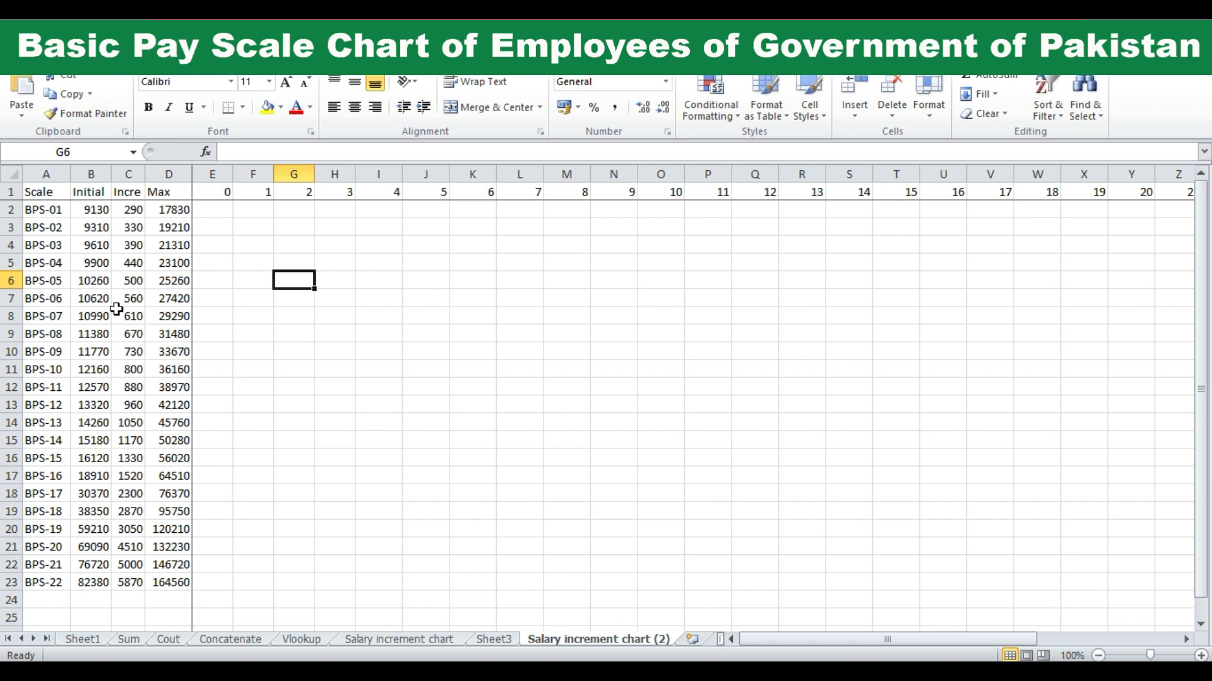
{"action": "scroll", "coordinate": [126, 309], "scroll_direction": "up", "scroll_amount": 1, "text": "ctrl"}
{"action": "scroll", "coordinate": [116, 309], "scroll_direction": "up", "scroll_amount": 2, "text": "ctrl"}
{"action": "scroll", "coordinate": [116, 309], "scroll_direction": "up", "scroll_amount": 1, "text": "ctrl"}
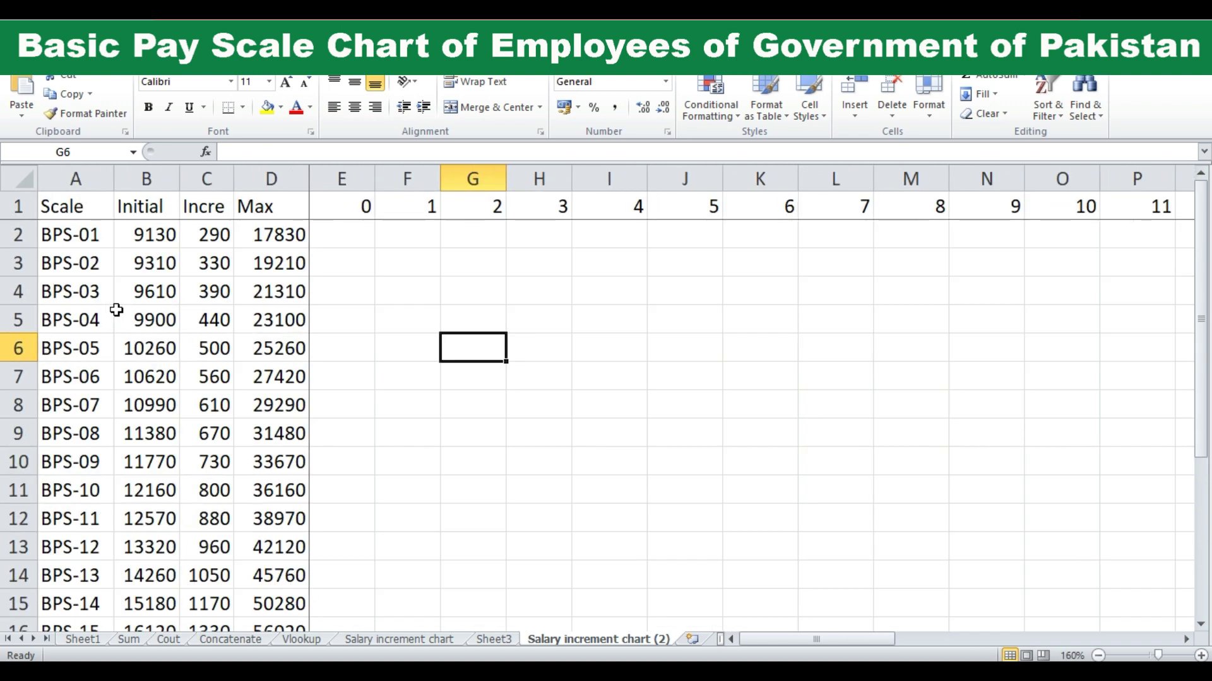
{"action": "scroll", "coordinate": [84, 245], "scroll_direction": "up", "scroll_amount": 1, "text": "ctrl"}
{"action": "scroll", "coordinate": [84, 245], "scroll_direction": "up", "scroll_amount": 1, "text": "ctrl"}
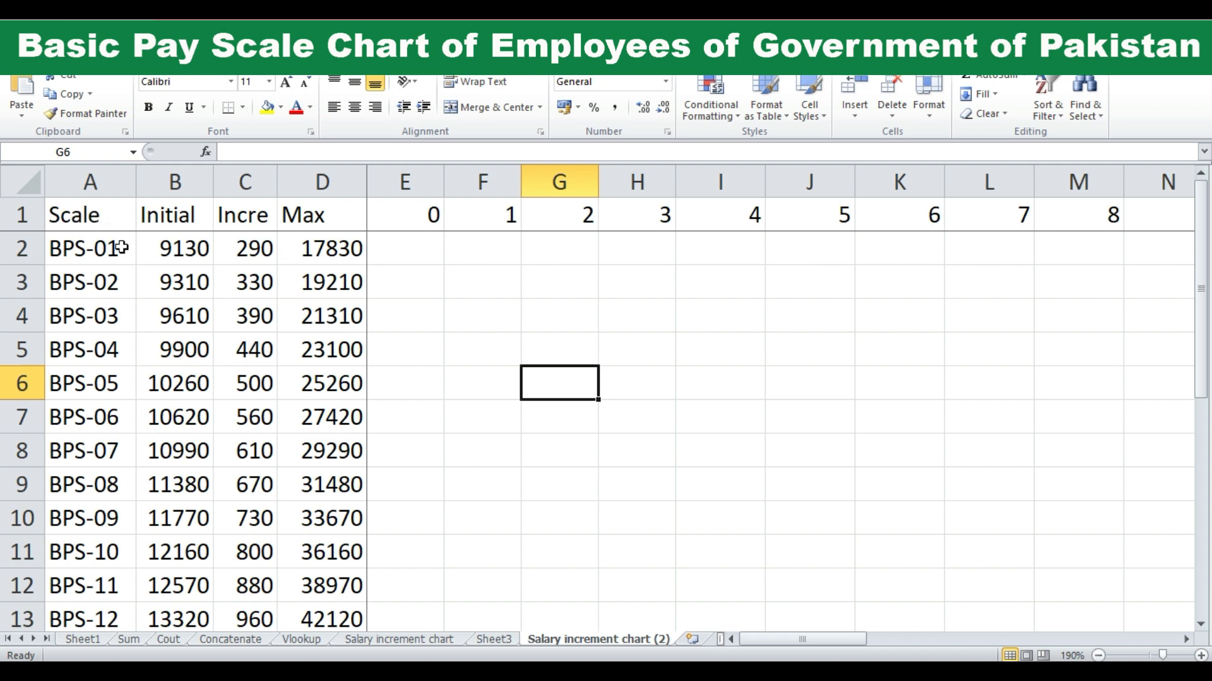
{"action": "left_click", "coordinate": [93, 215]}
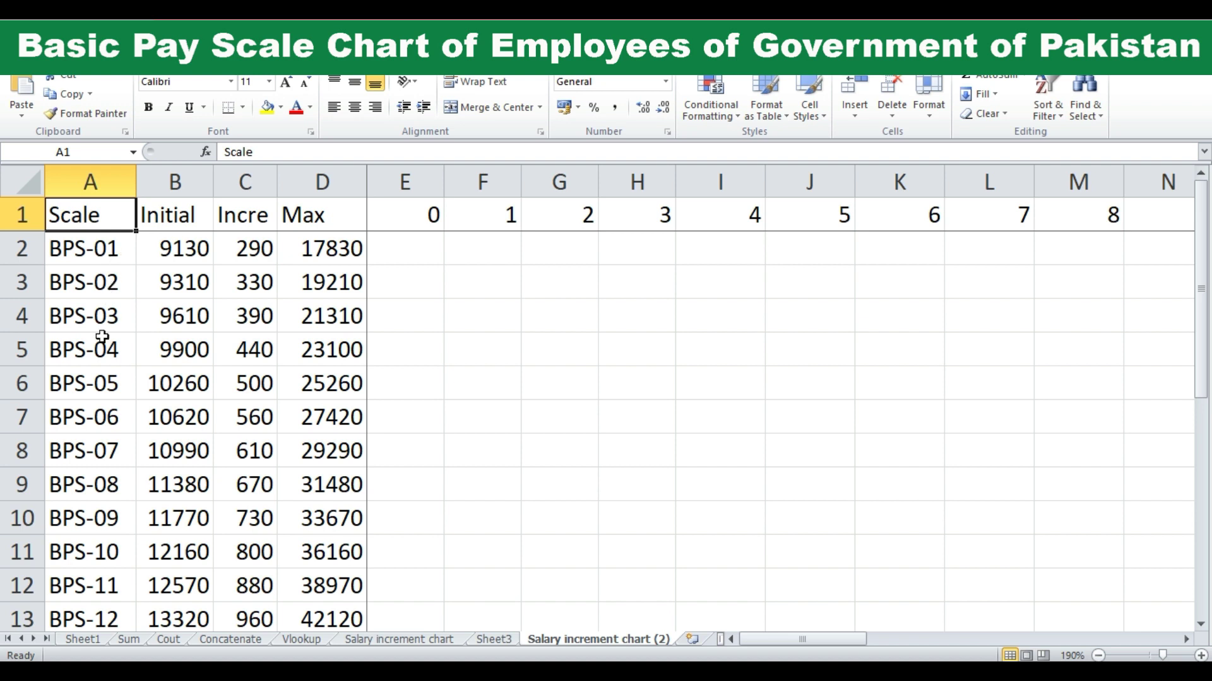
{"action": "scroll", "coordinate": [85, 505], "scroll_direction": "down", "scroll_amount": 1}
{"action": "scroll", "coordinate": [86, 505], "scroll_direction": "down", "scroll_amount": 1}
{"action": "scroll", "coordinate": [86, 506], "scroll_direction": "down", "scroll_amount": 2}
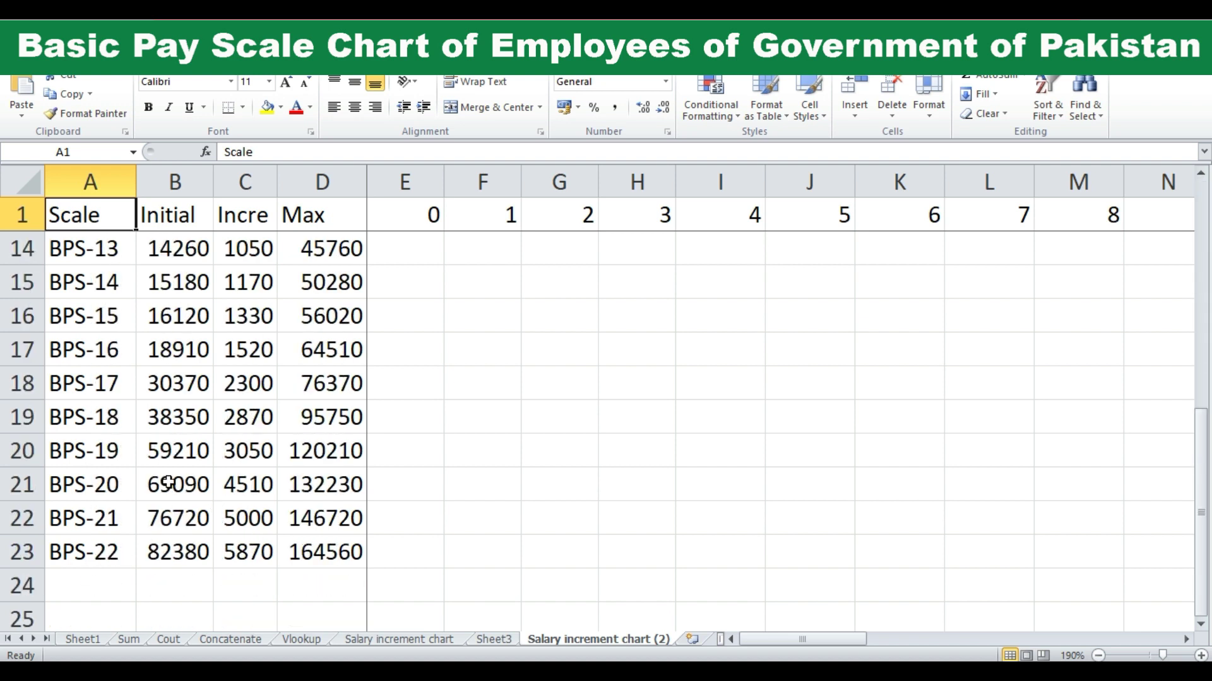
{"action": "scroll", "coordinate": [189, 461], "scroll_direction": "up", "scroll_amount": 4}
- Bold the whole header row 1, then select BPS-01's initial pay of 9130 in B2
{"action": "left_click", "coordinate": [165, 215]}
{"action": "left_click", "coordinate": [21, 215]}
{"action": "key", "text": "ctrl+b"}
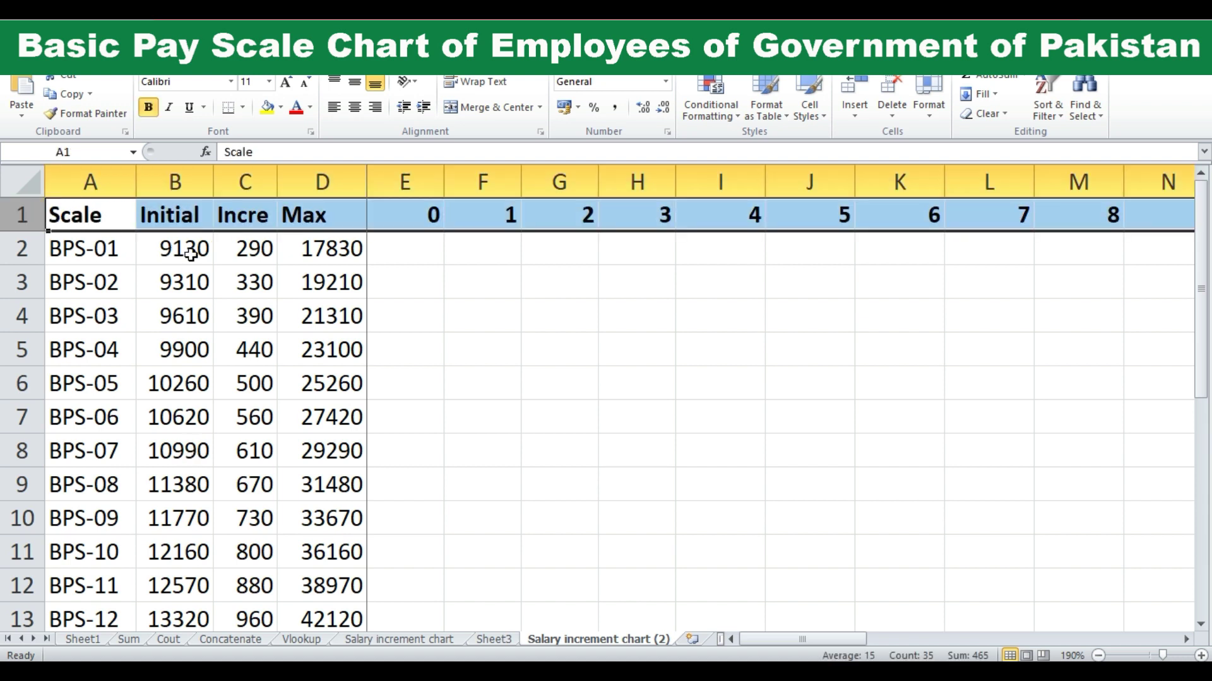
{"action": "left_click", "coordinate": [240, 262]}
{"action": "left_click", "coordinate": [188, 253]}
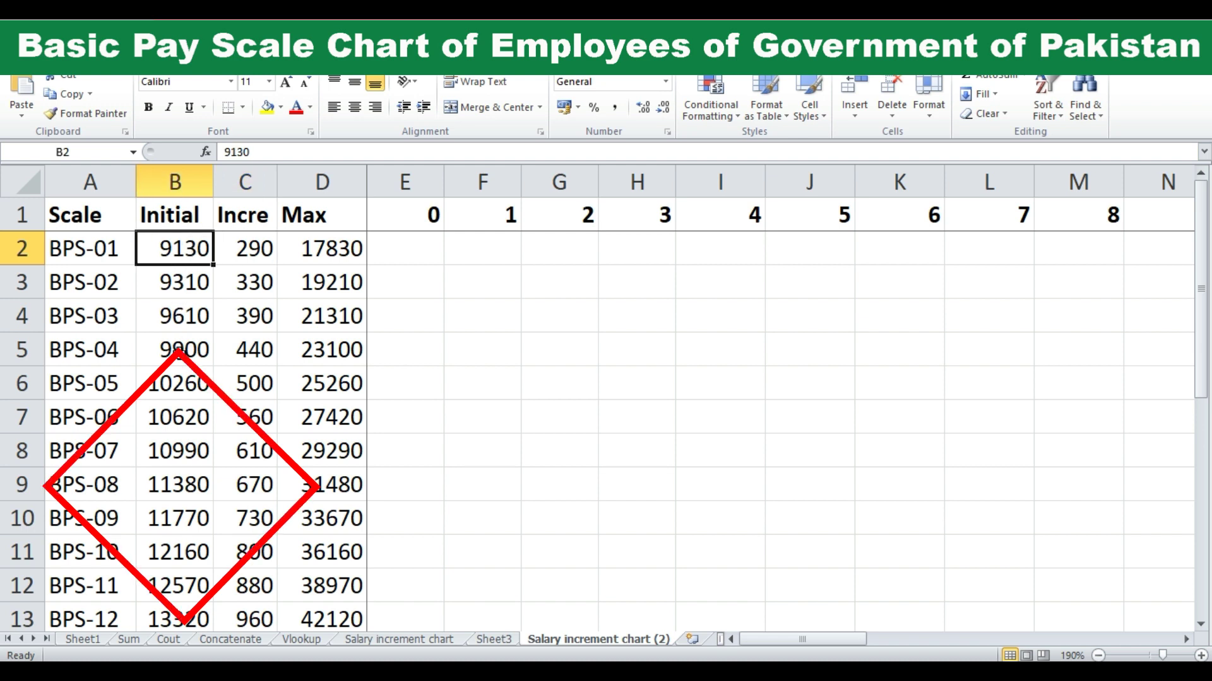
{"action": "scroll", "coordinate": [169, 467], "scroll_direction": "down", "scroll_amount": 1}
{"action": "scroll", "coordinate": [170, 470], "scroll_direction": "down", "scroll_amount": 1}
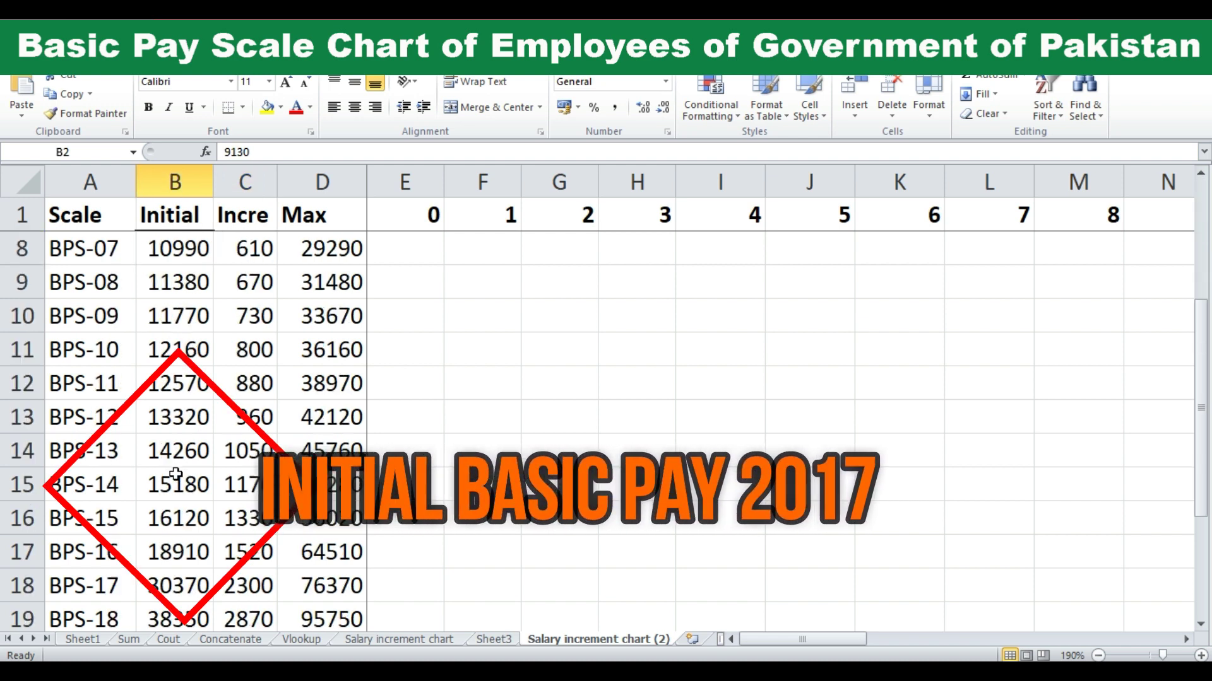
{"action": "scroll", "coordinate": [172, 473], "scroll_direction": "down", "scroll_amount": 1}
{"action": "scroll", "coordinate": [176, 477], "scroll_direction": "down", "scroll_amount": 2}
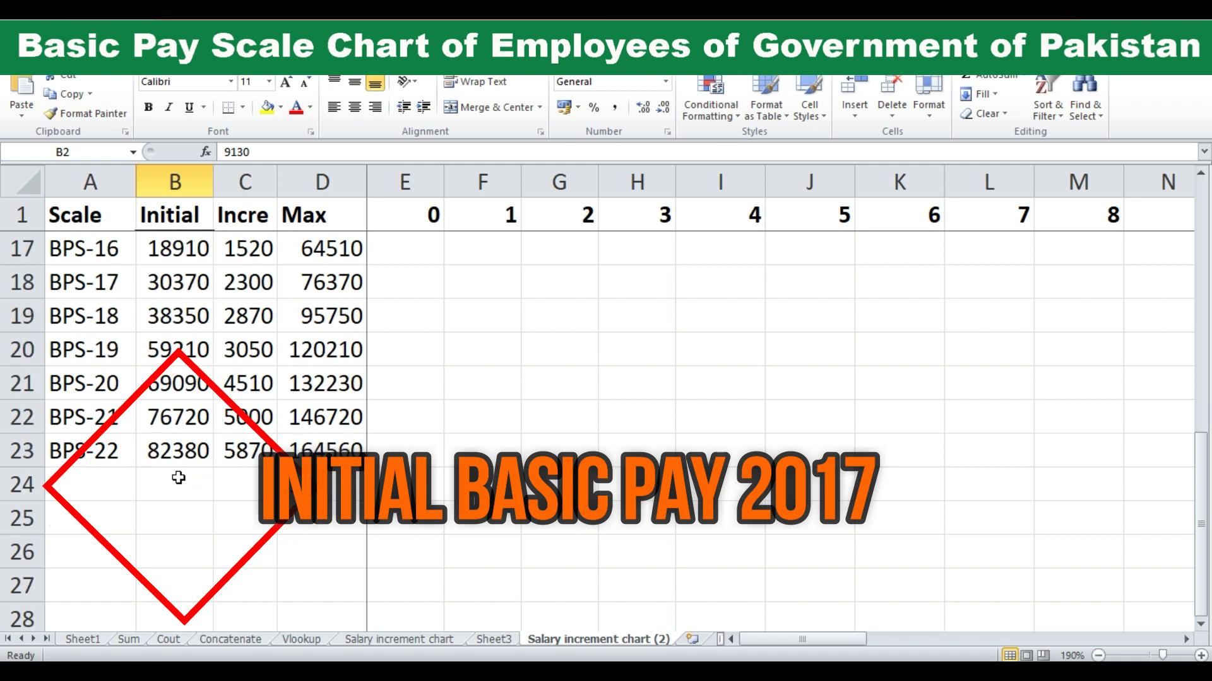
{"action": "scroll", "coordinate": [172, 467], "scroll_direction": "up", "scroll_amount": 2}
{"action": "scroll", "coordinate": [189, 464], "scroll_direction": "up", "scroll_amount": 1}
{"action": "scroll", "coordinate": [193, 462], "scroll_direction": "up", "scroll_amount": 2}
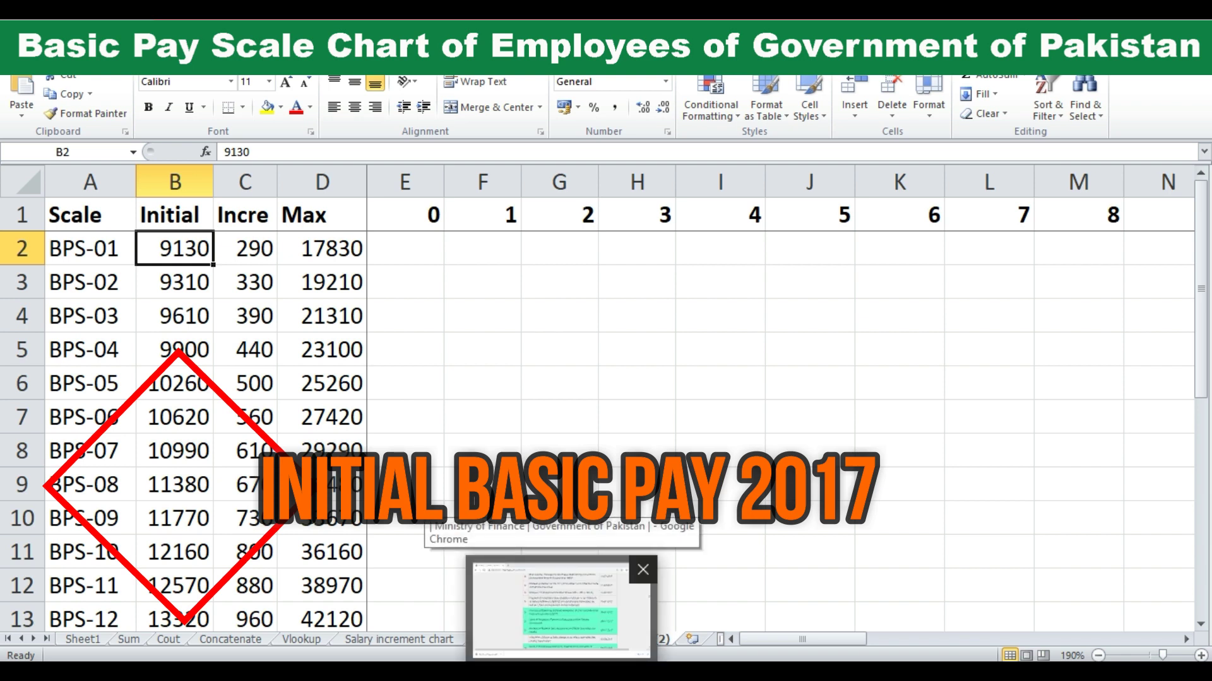
- Switch to Chrome and search Google for 'ministry of finance pakistan'
{"action": "right_click", "coordinate": [550, 615]}
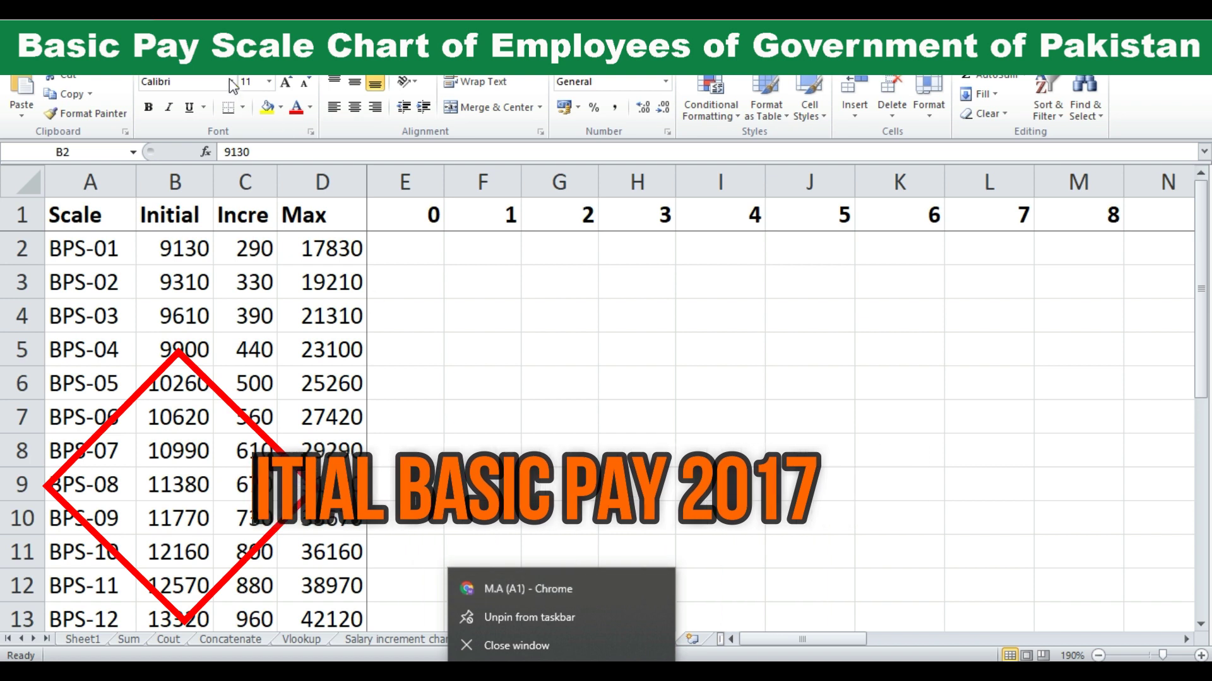
{"action": "left_click", "coordinate": [526, 596]}
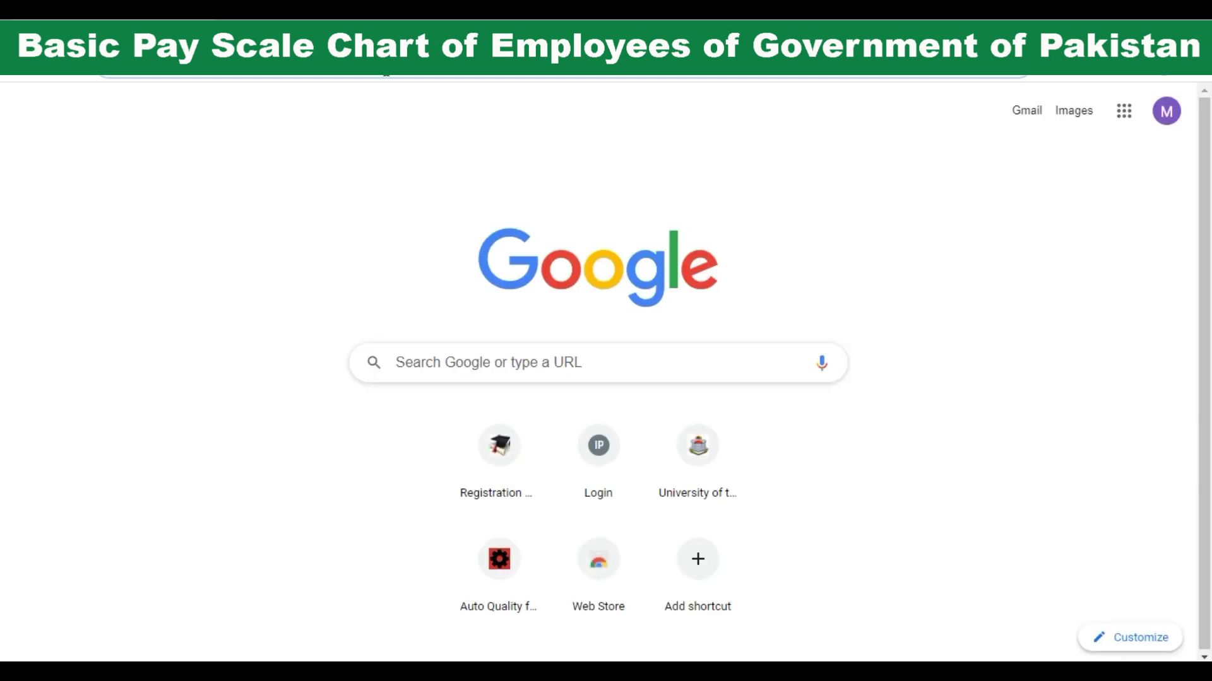
{"action": "type", "text": "mi"}
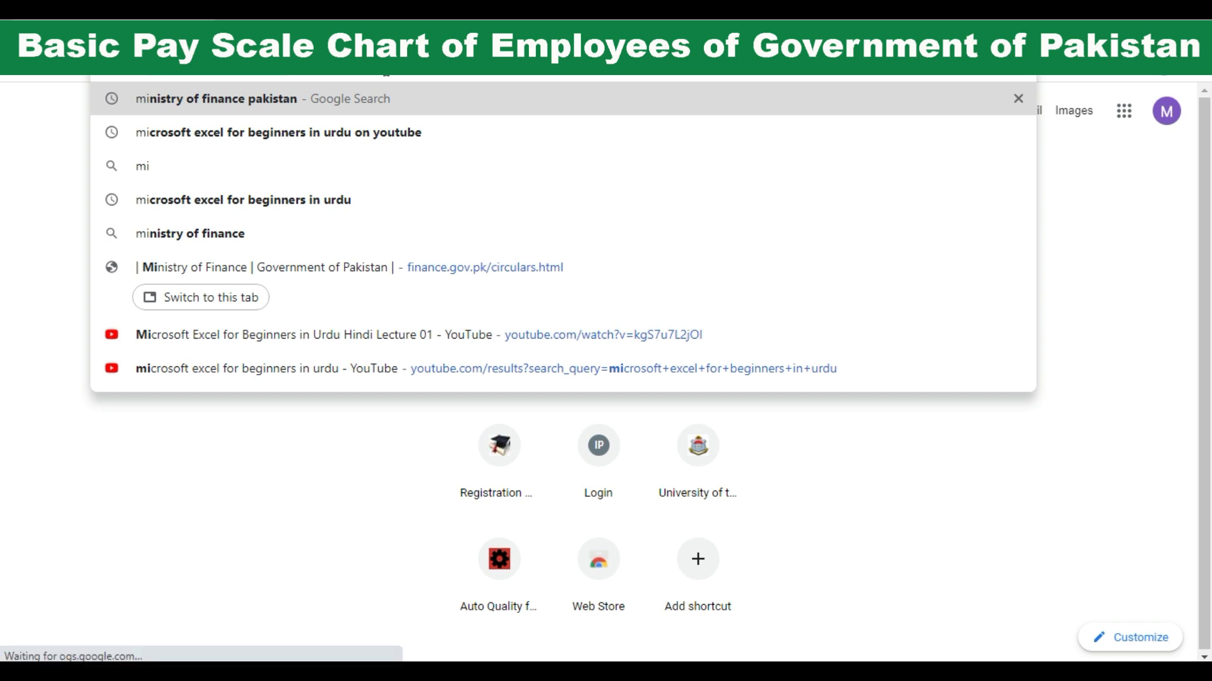
{"action": "key", "text": "Escape"}
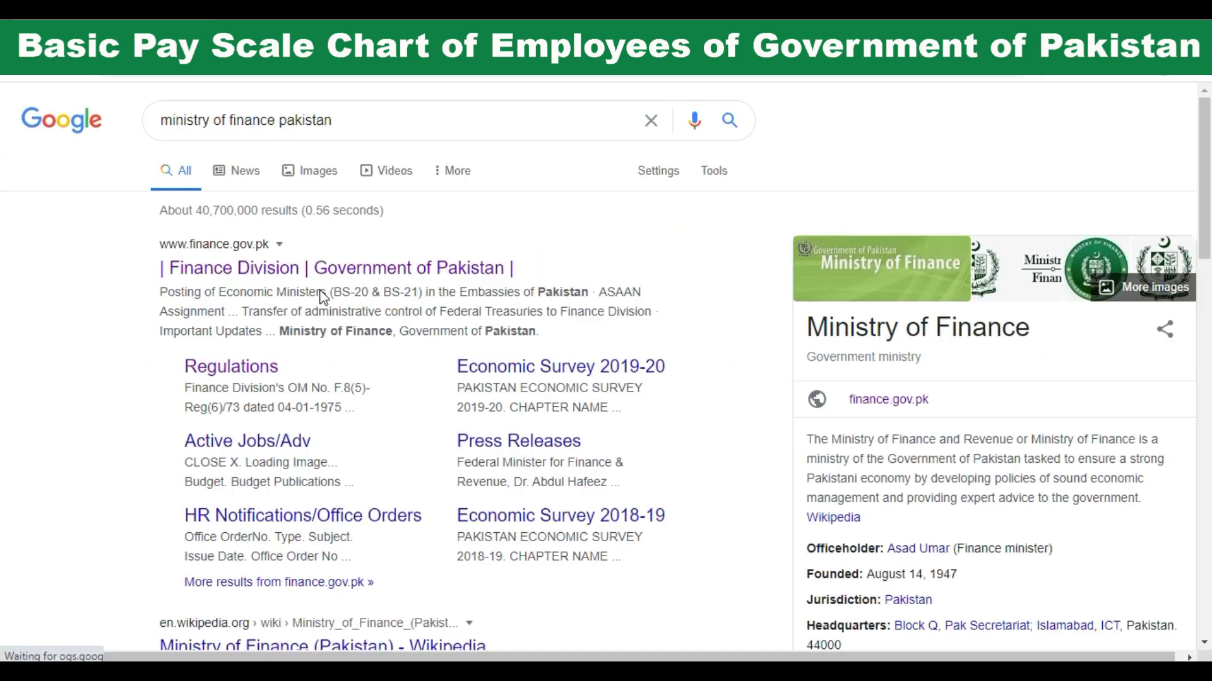
- On the Regulations page, find 'Revision of Basic Pay Scales & Allowances (2017)' and open its PDF
{"action": "left_click", "coordinate": [267, 373]}
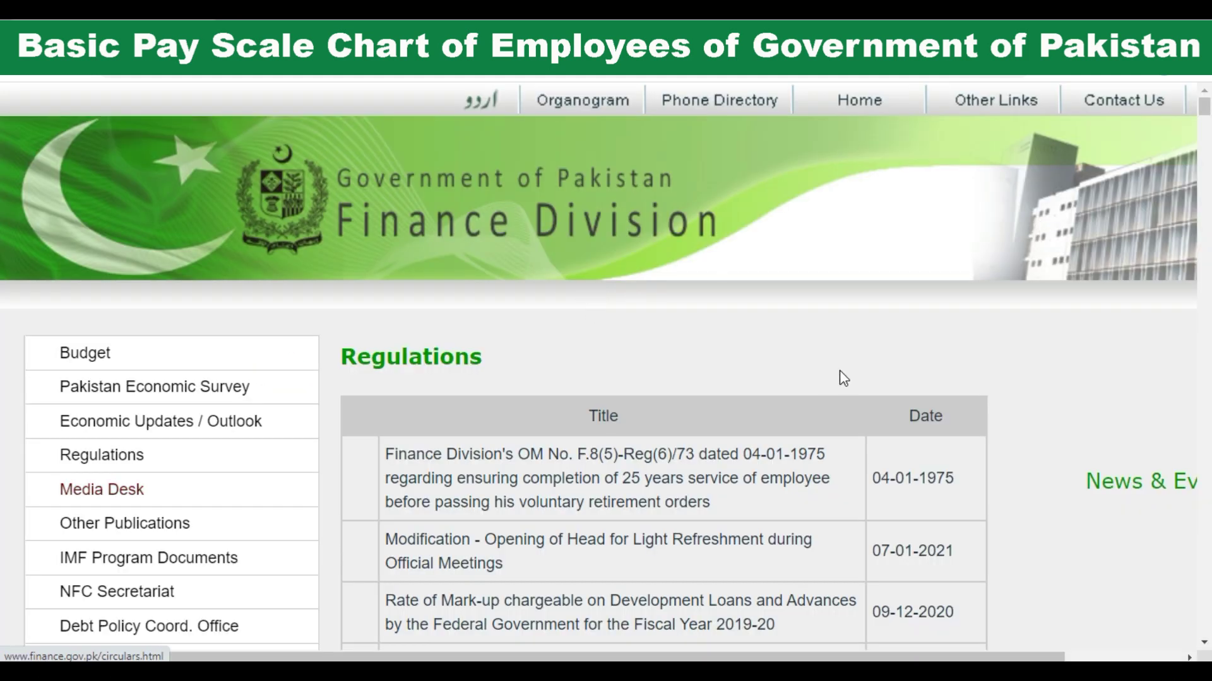
{"action": "key", "text": "ctrl+f"}
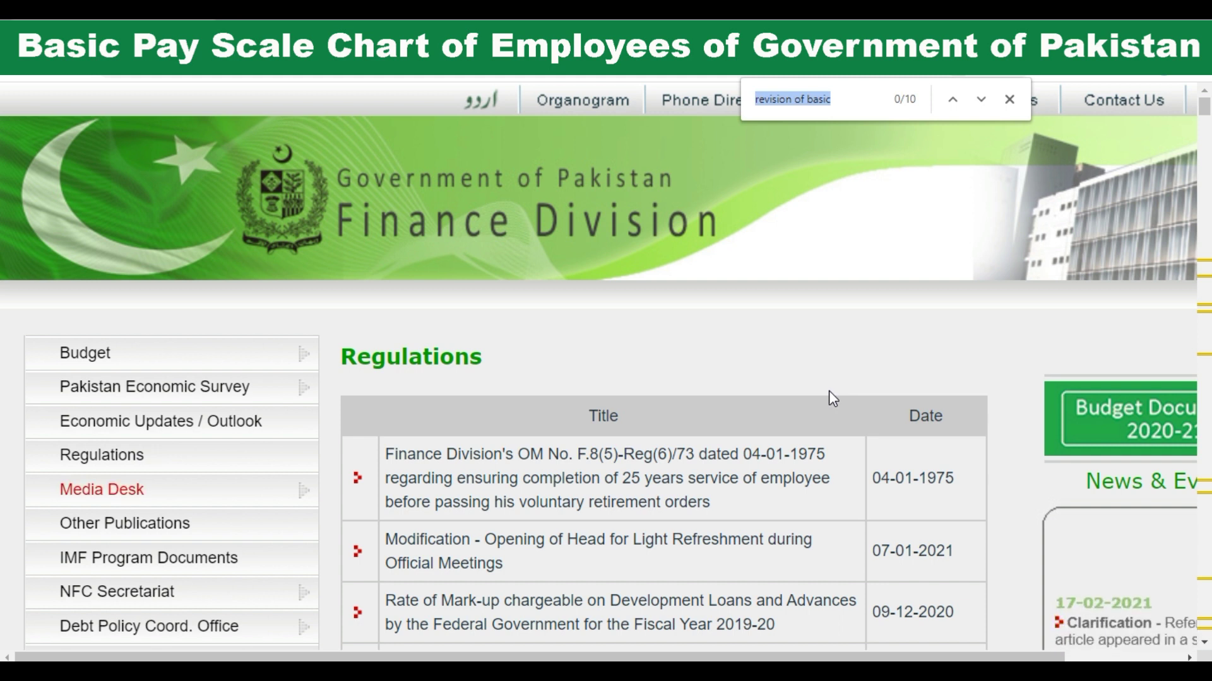
{"action": "key", "text": "Return"}
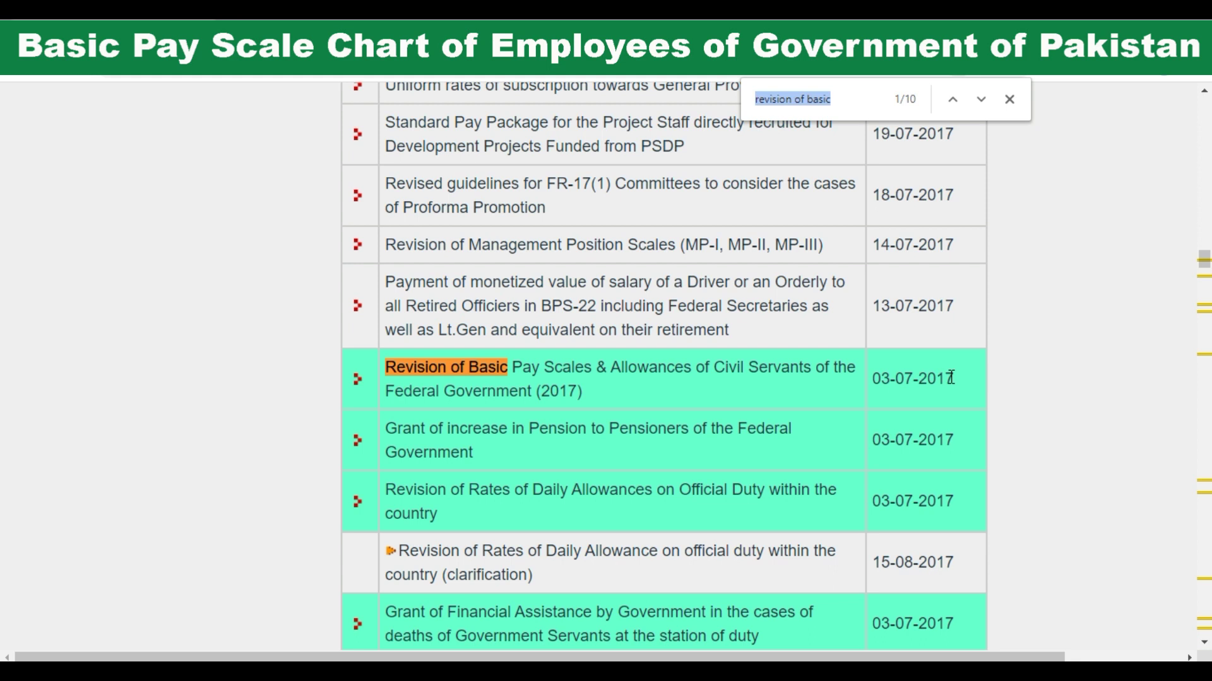
{"action": "left_click_drag", "start_coordinate": [945, 380], "coordinate": [414, 391]}
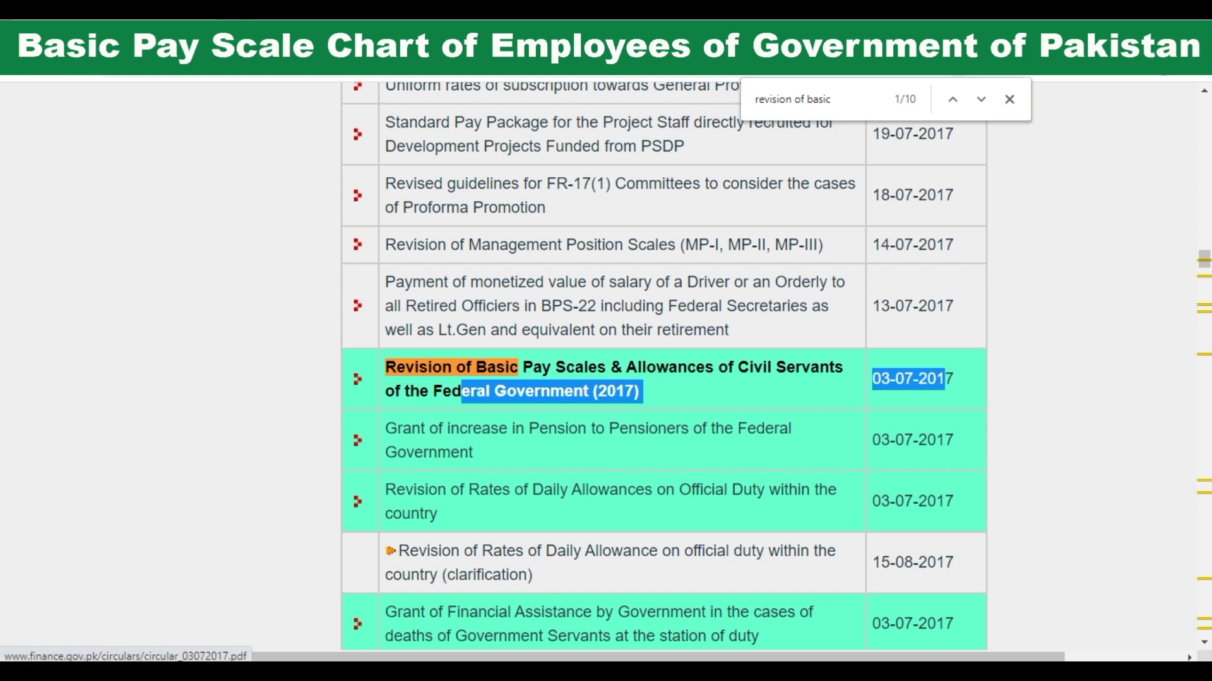
{"action": "left_click", "coordinate": [414, 392]}
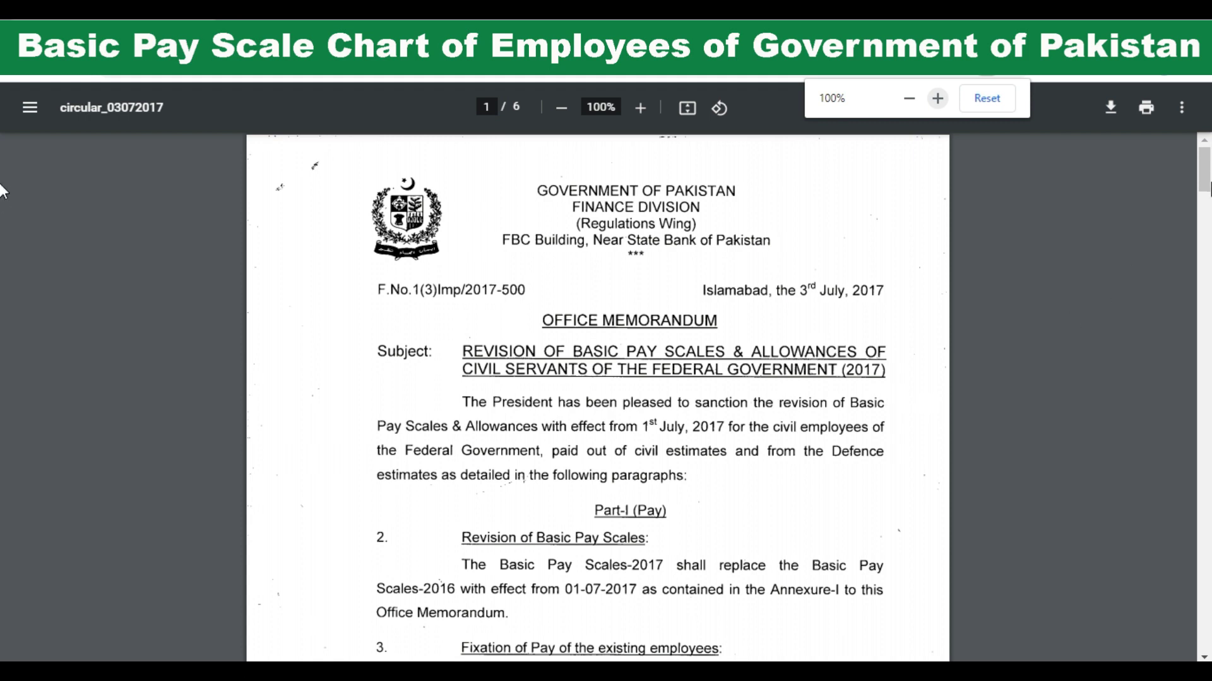
- Scroll the circular down to page 5 to show the Annexure-I pay-scale table
{"action": "scroll", "coordinate": [0, 190], "scroll_direction": "down", "scroll_amount": 7}
{"action": "scroll", "coordinate": [0, 189], "scroll_direction": "down", "scroll_amount": 5}
{"action": "scroll", "coordinate": [0, 249], "scroll_direction": "up", "scroll_amount": 8}
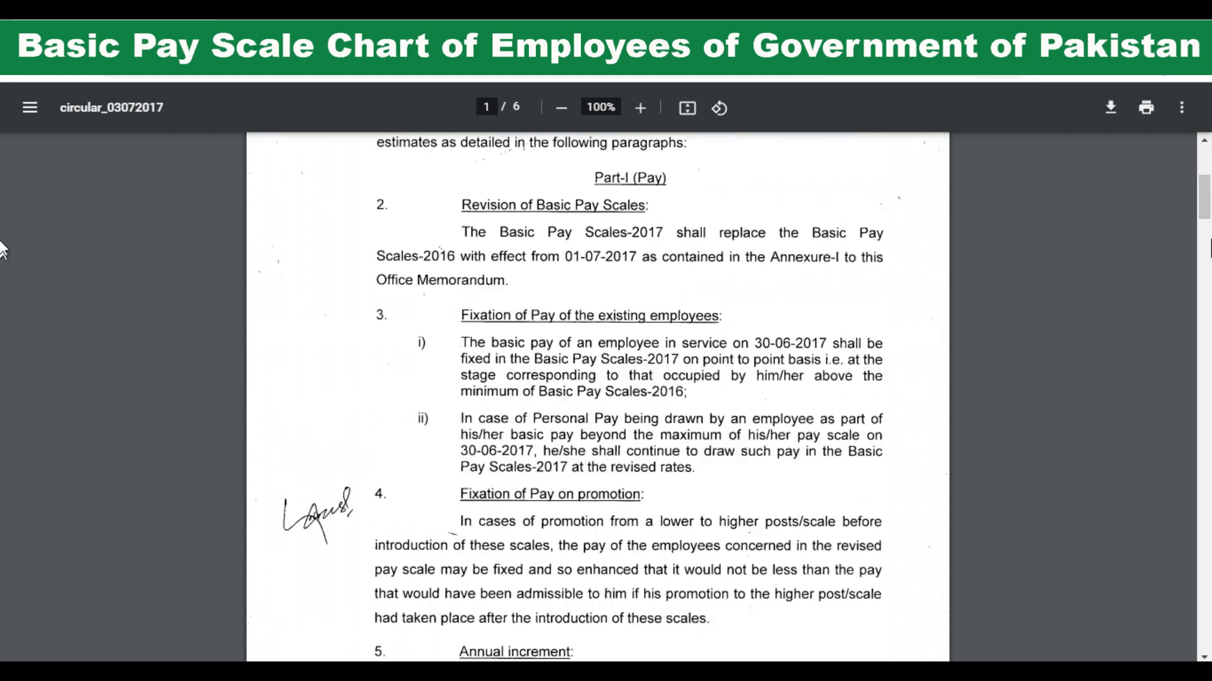
{"action": "mouse_move", "coordinate": [1204, 204]}
{"action": "left_mouse_down"}
{"action": "mouse_move", "coordinate": [1168, 519]}
{"action": "mouse_move", "coordinate": [1165, 505]}
{"action": "left_mouse_up"}
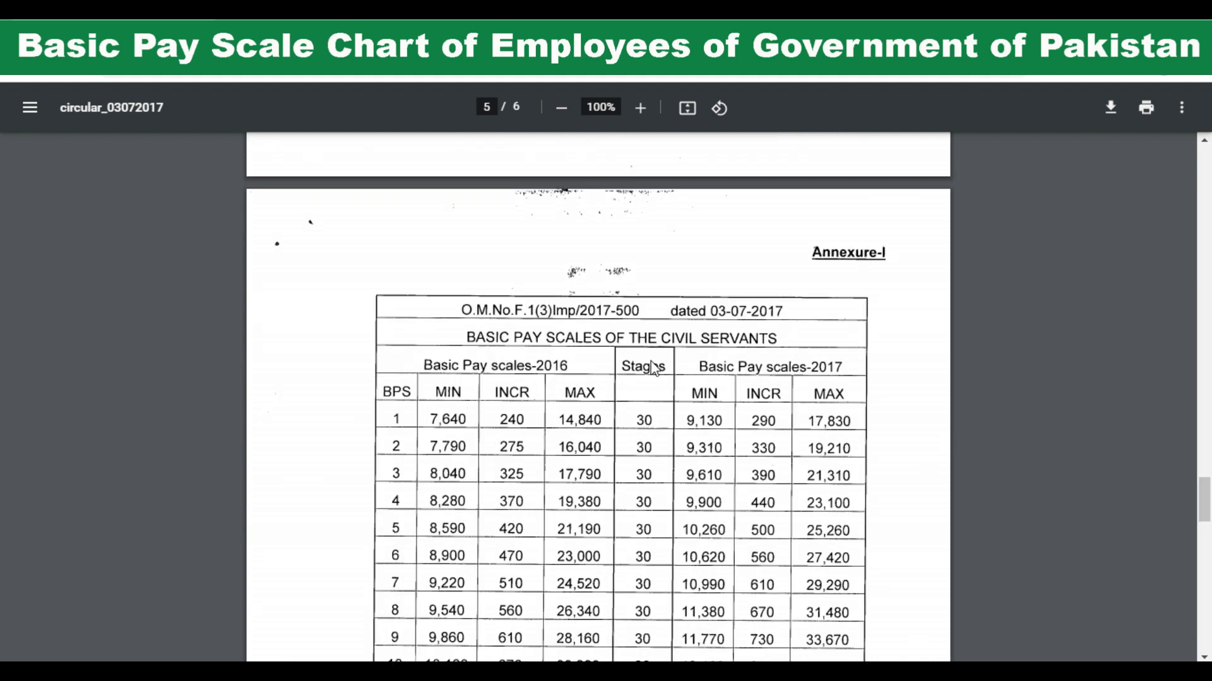
{"action": "scroll", "coordinate": [655, 368], "scroll_direction": "down", "scroll_amount": 1}
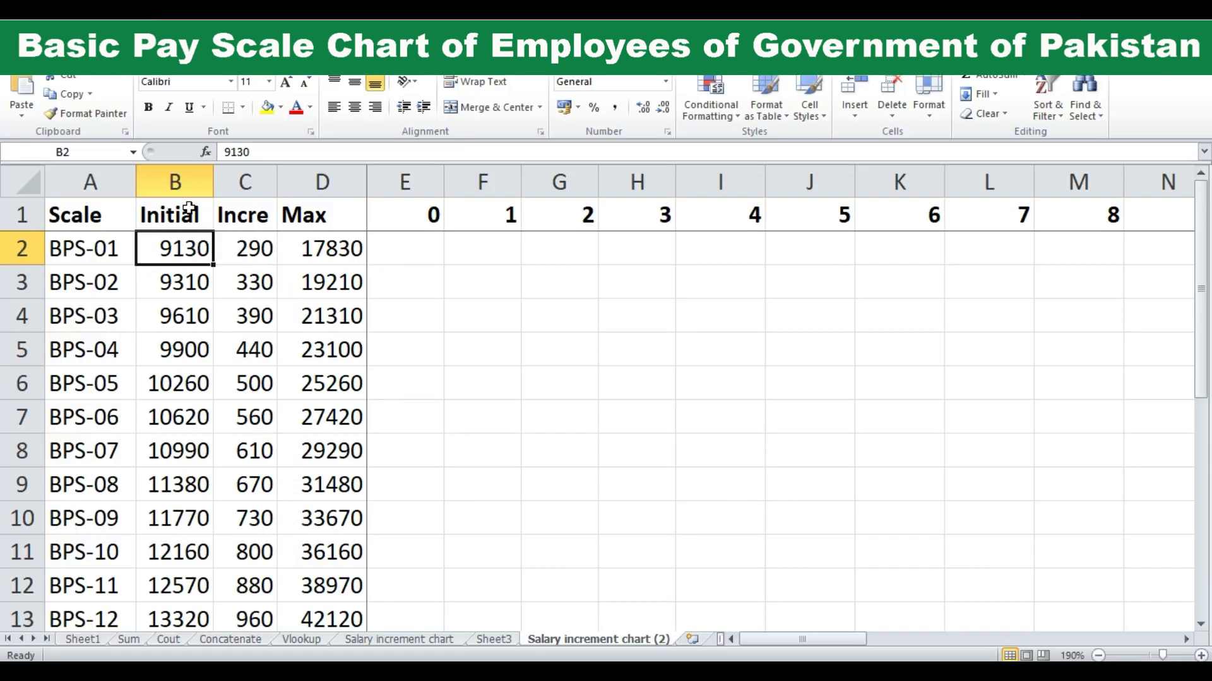
{"action": "left_click", "coordinate": [255, 250]}
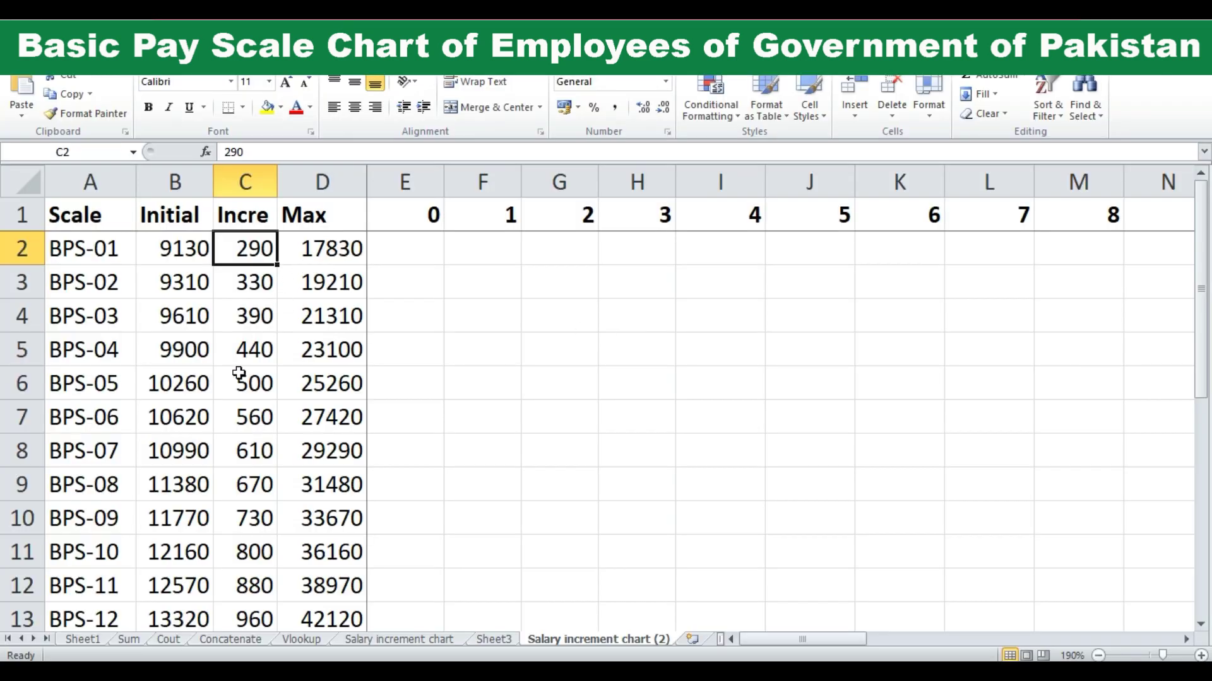
{"action": "scroll", "coordinate": [239, 373], "scroll_direction": "down", "scroll_amount": 2}
{"action": "scroll", "coordinate": [233, 414], "scroll_direction": "down", "scroll_amount": 1}
{"action": "scroll", "coordinate": [235, 442], "scroll_direction": "down", "scroll_amount": 2}
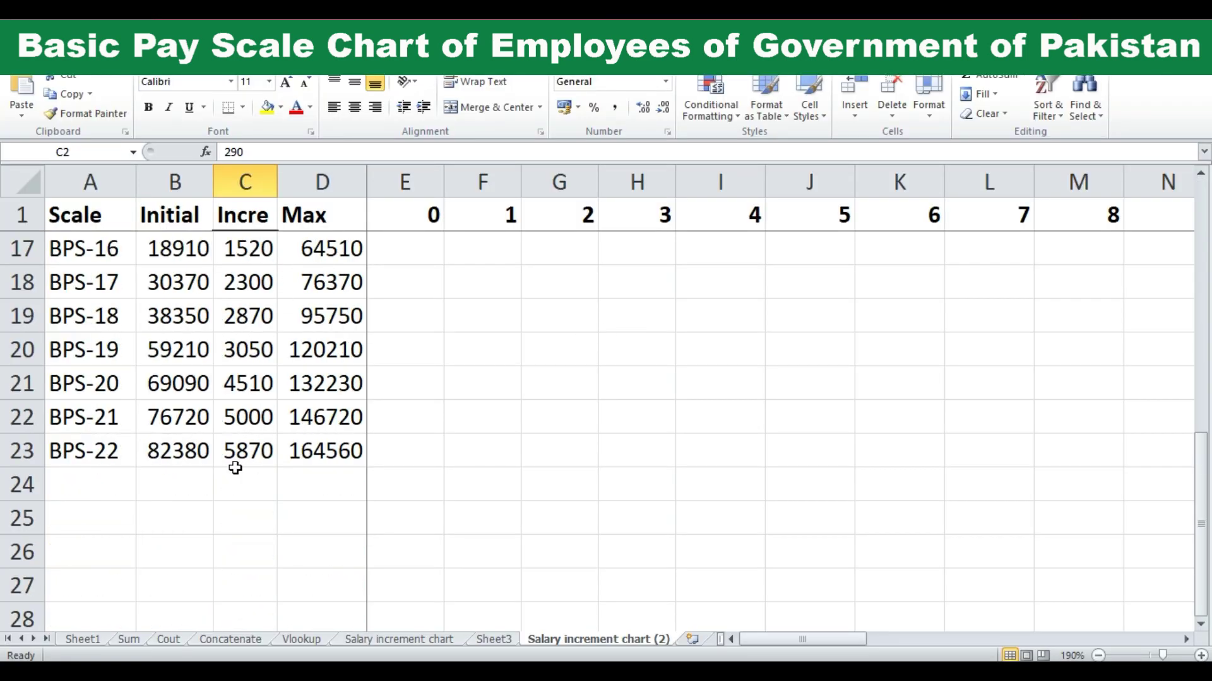
{"action": "scroll", "coordinate": [331, 453], "scroll_direction": "up", "scroll_amount": 5}
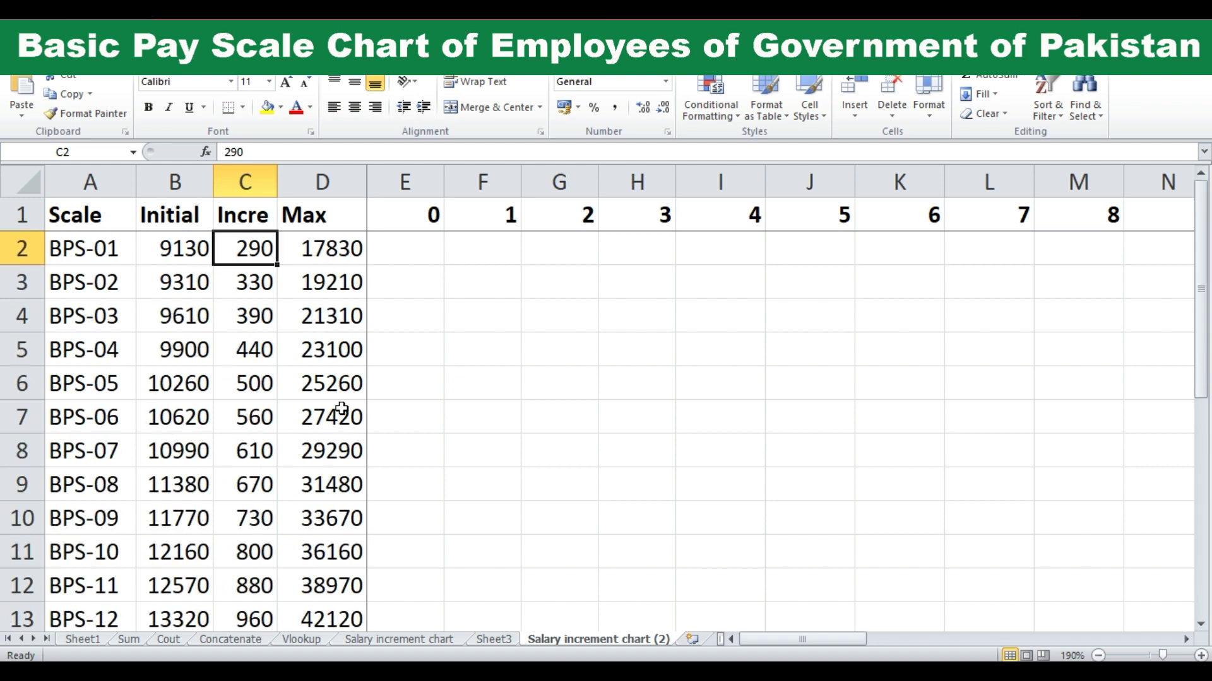
{"action": "left_click", "coordinate": [390, 254]}
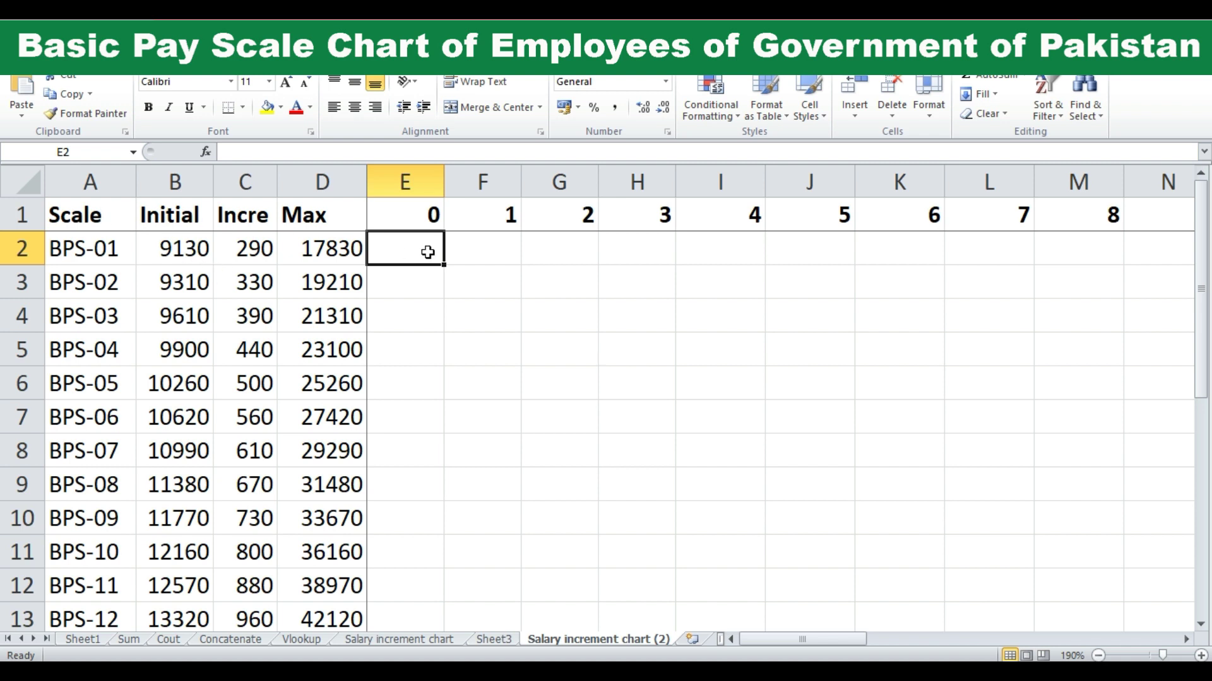
- Enter =B2 in E2 and fill it down to row 23, giving 9130 through 82380
{"action": "type", "text": "="}
{"action": "left_click", "coordinate": [189, 250]}
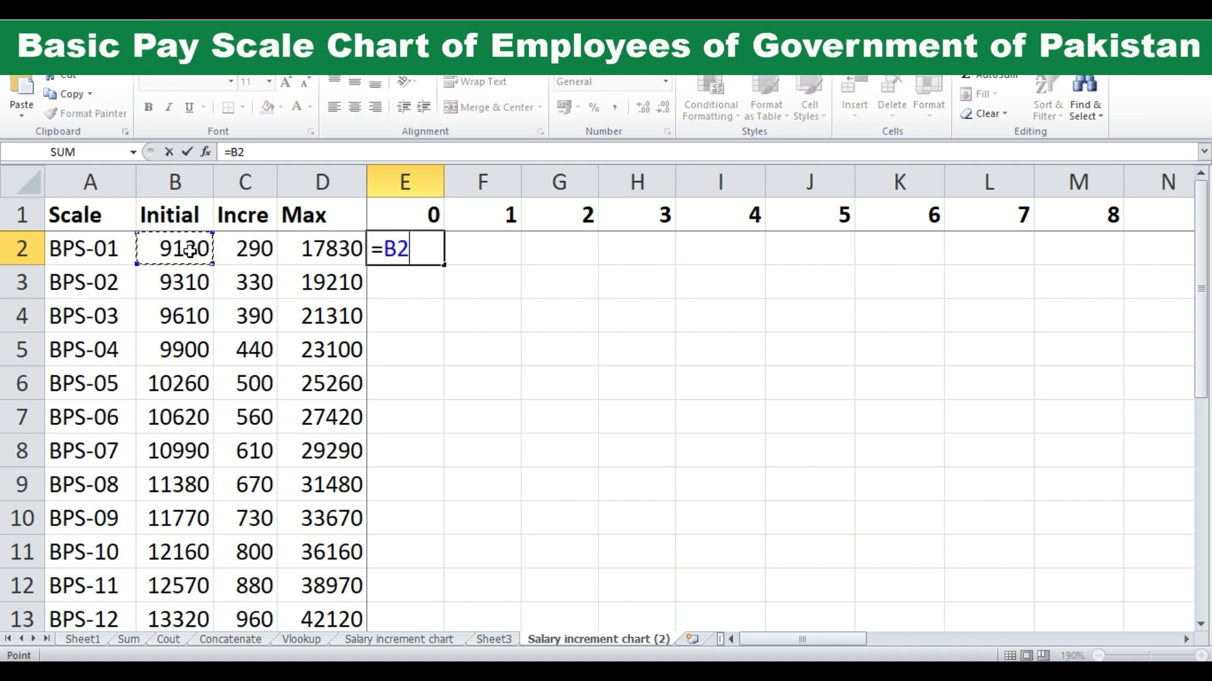
{"action": "key", "text": "Return"}
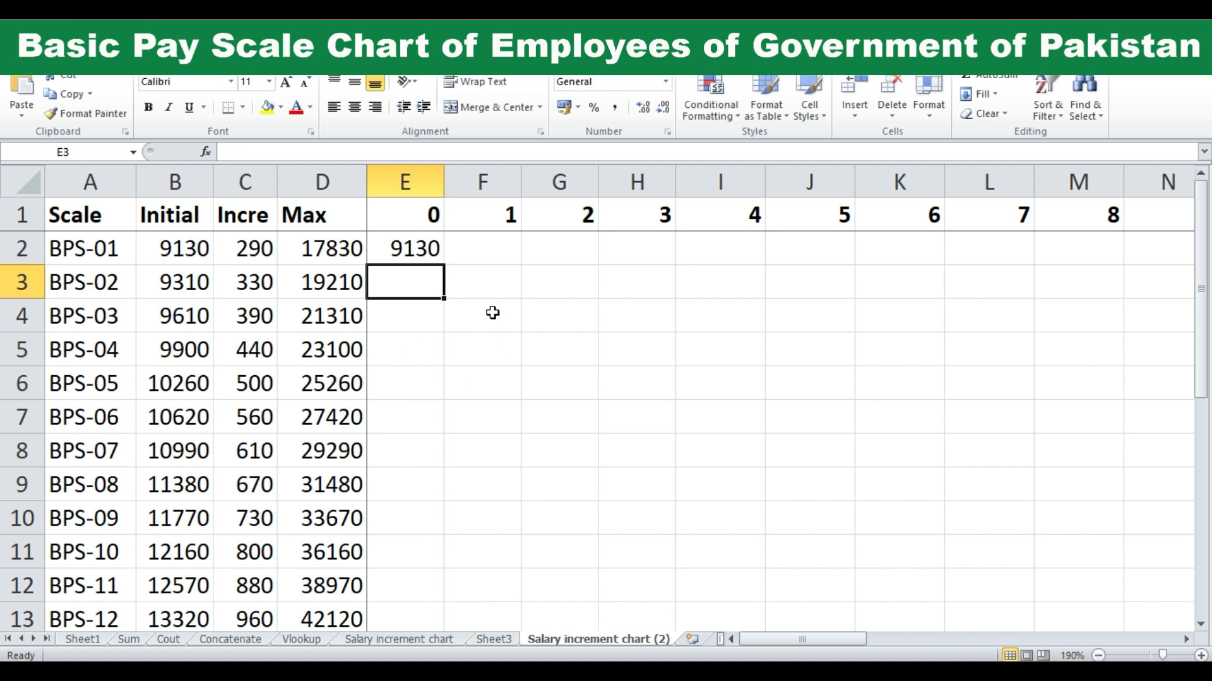
{"action": "left_click", "coordinate": [421, 248]}
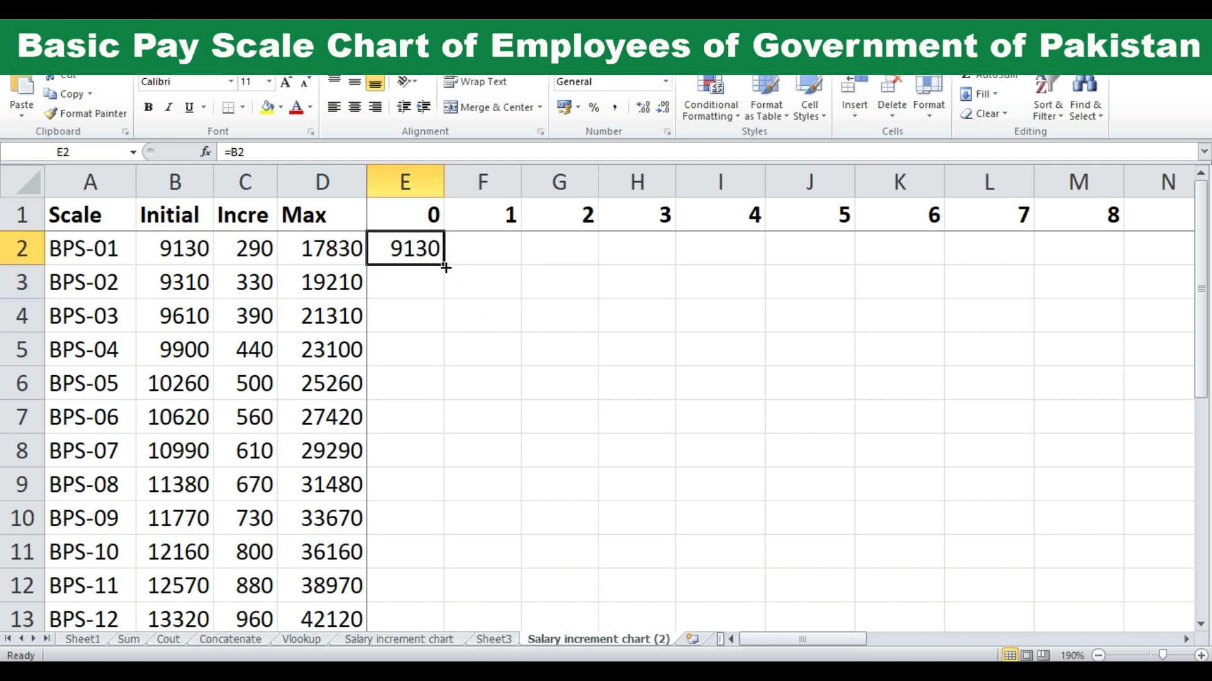
{"action": "left_click_drag", "start_coordinate": [446, 267], "coordinate": [412, 566]}
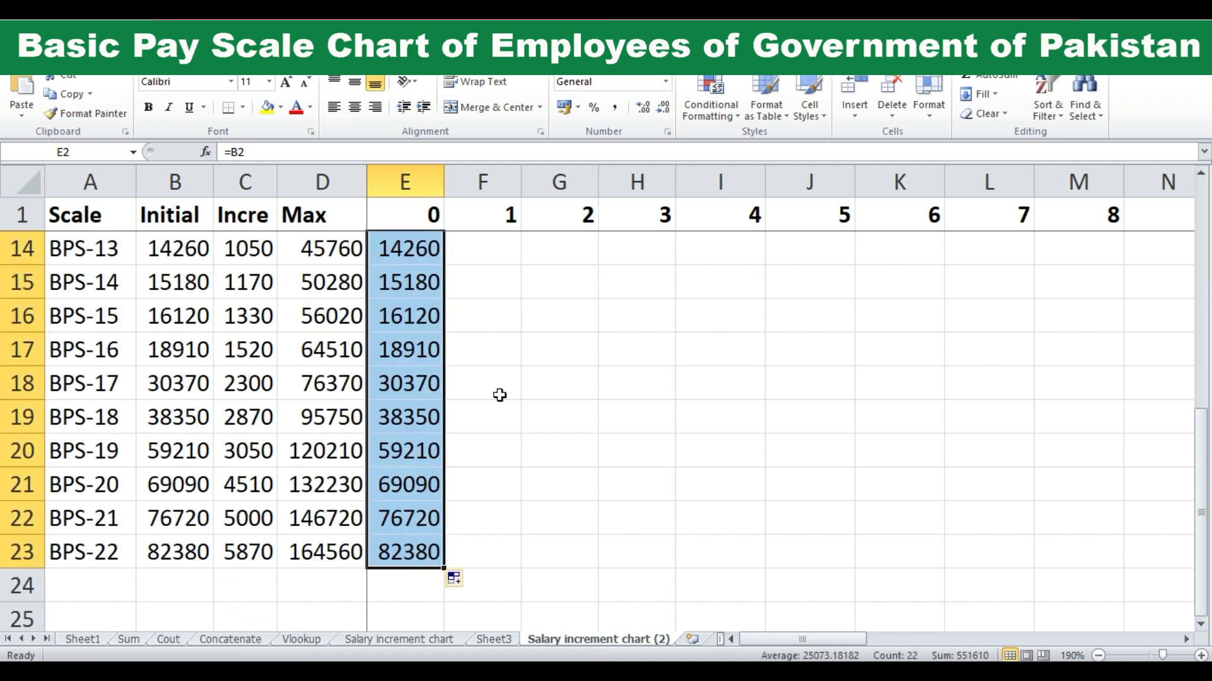
{"action": "scroll", "coordinate": [500, 395], "scroll_direction": "up", "scroll_amount": 4}
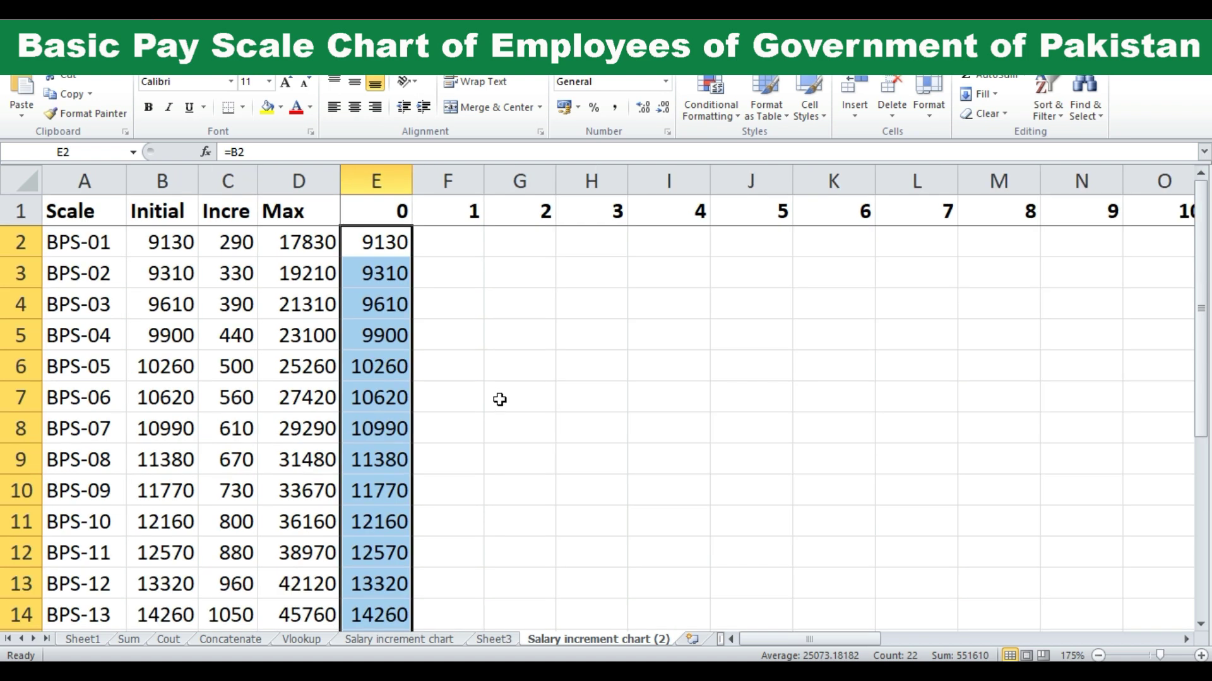
{"action": "scroll", "coordinate": [500, 400], "scroll_direction": "down", "scroll_amount": 1}
{"action": "scroll", "coordinate": [498, 398], "scroll_direction": "down", "scroll_amount": 3}
- After checking E2 and C2, enter =C2+E2 in F2 for BPS-01's stage 1 pay
{"action": "left_click", "coordinate": [308, 301]}
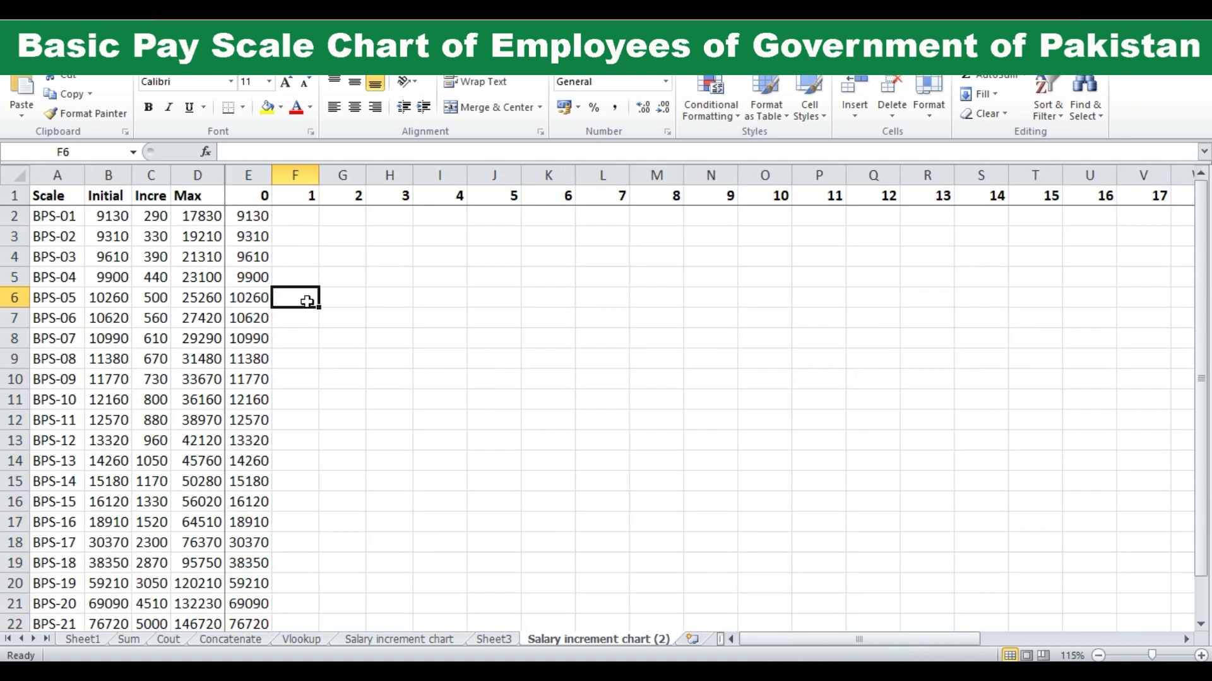
{"action": "left_click", "coordinate": [256, 215]}
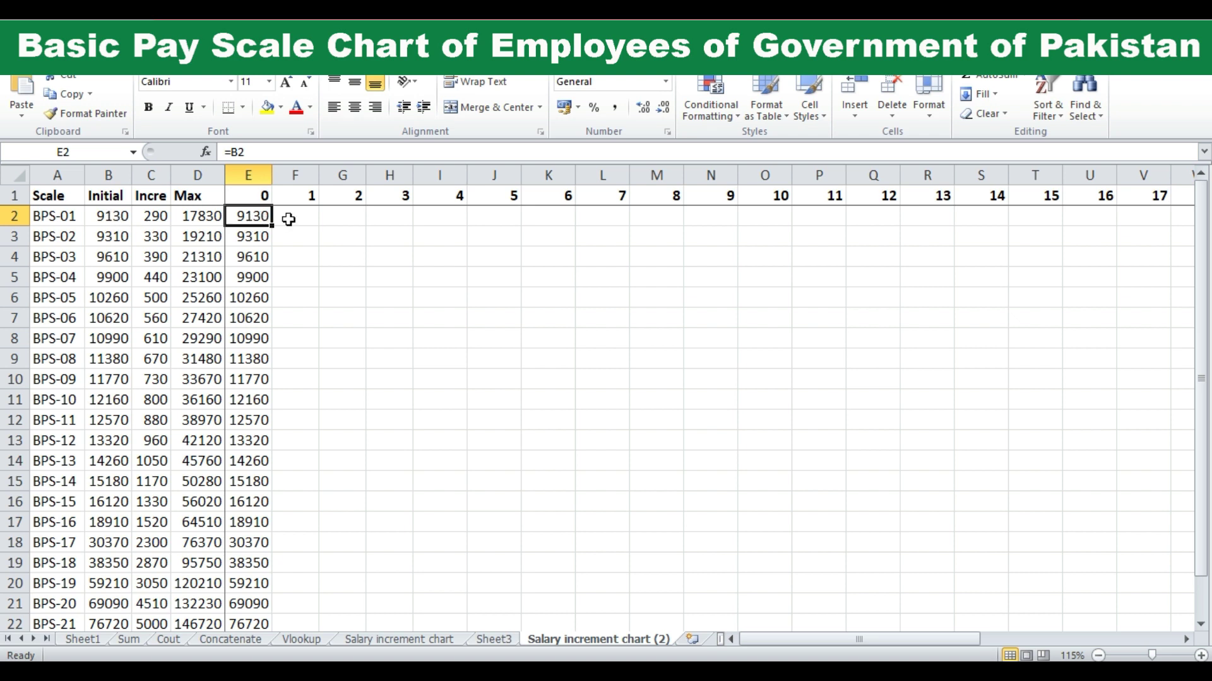
{"action": "left_click", "coordinate": [292, 217]}
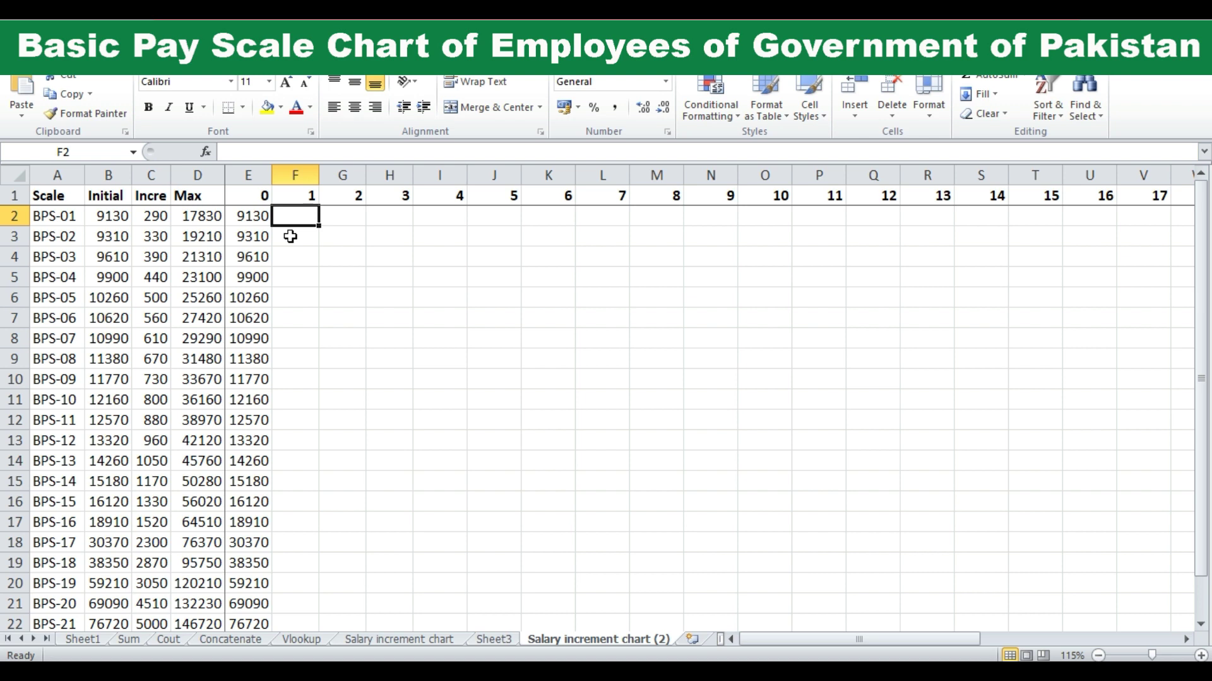
{"action": "left_click", "coordinate": [259, 221]}
{"action": "left_click", "coordinate": [162, 216]}
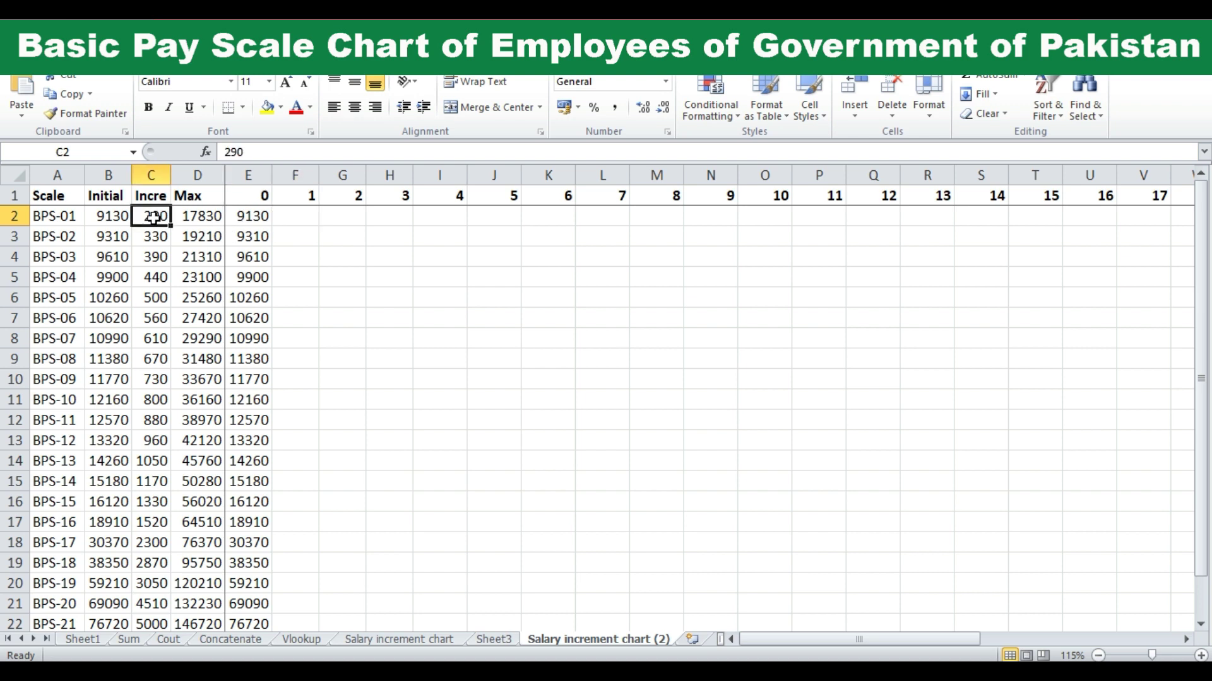
{"action": "left_click", "coordinate": [305, 219]}
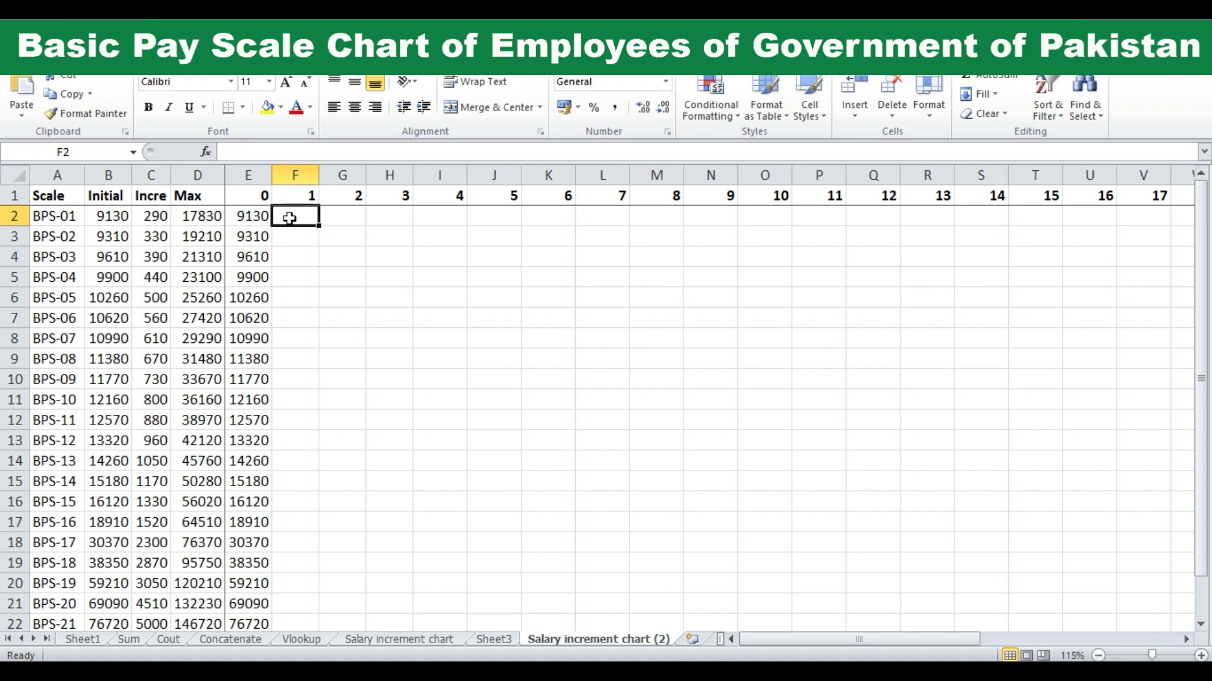
{"action": "type", "text": "="}
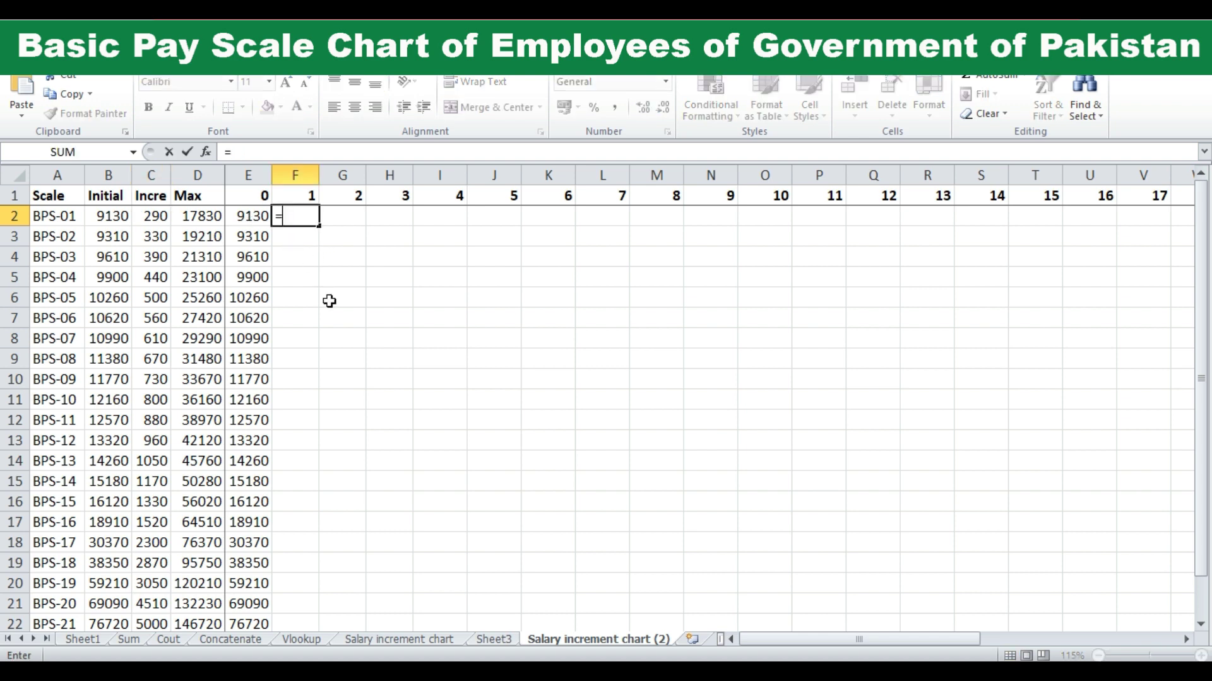
{"action": "left_click", "coordinate": [152, 217]}
{"action": "type", "text": "+"}
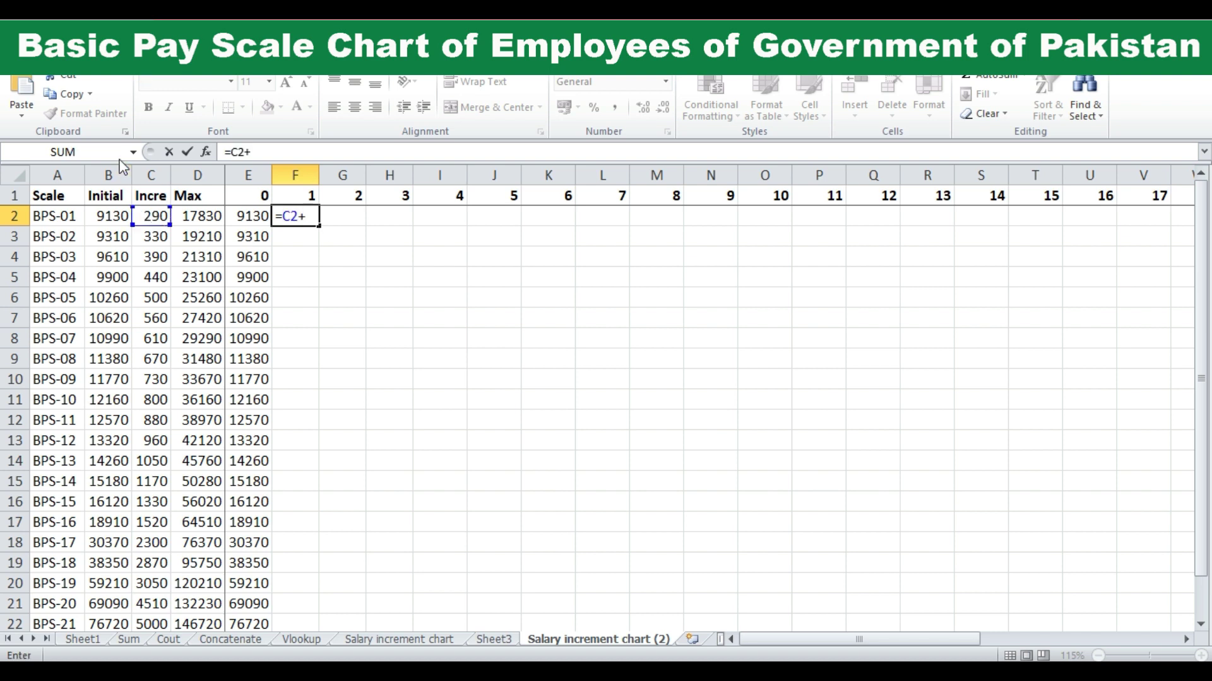
{"action": "left_click", "coordinate": [253, 219]}
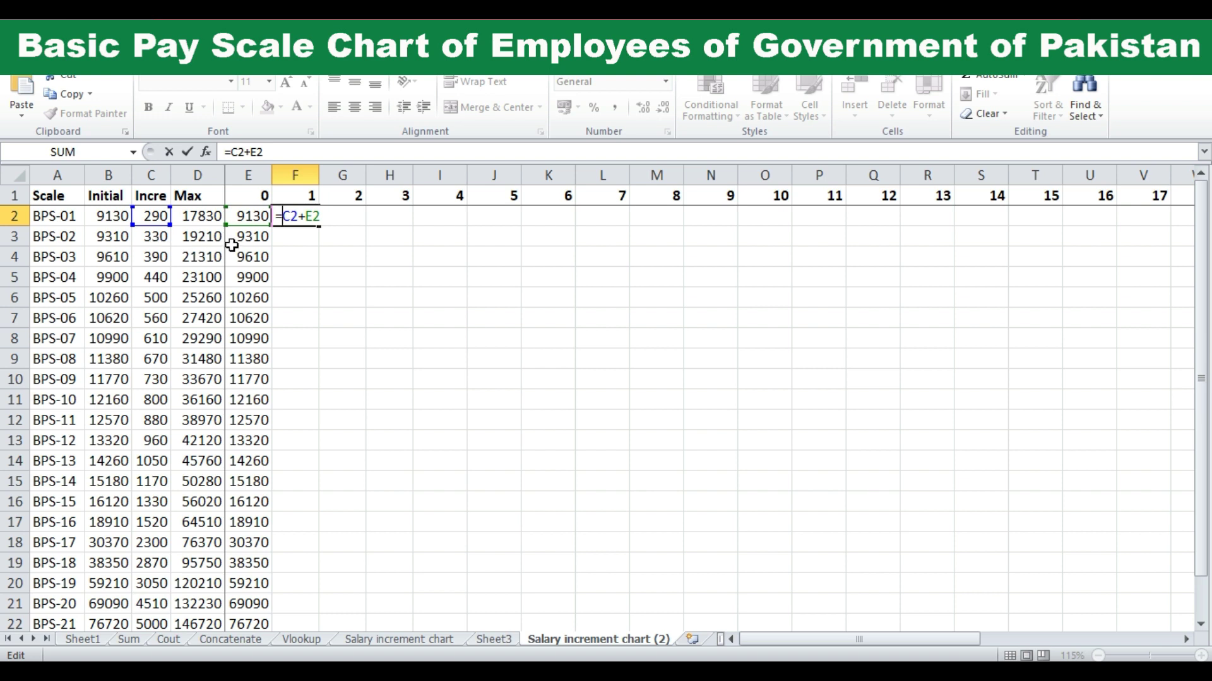
{"action": "key", "text": "Return"}
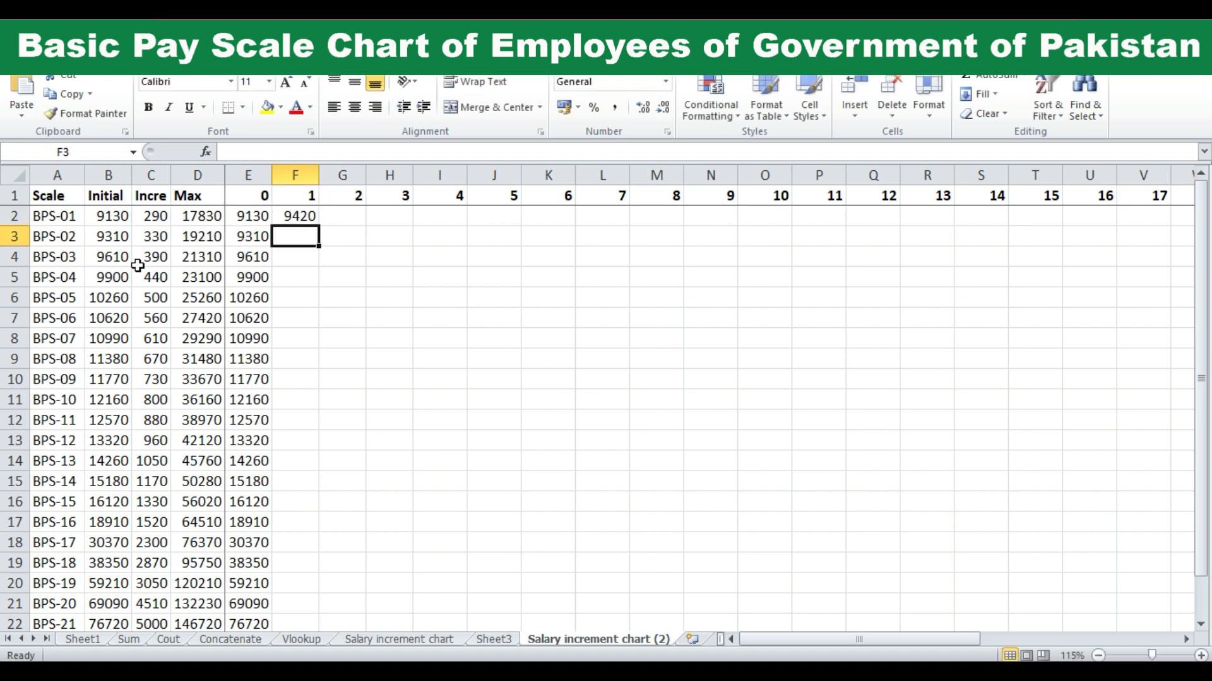
- Edit F2 so the increment reference becomes column-locked, =$C2+E2, giving 9420
{"action": "scroll", "coordinate": [138, 266], "scroll_direction": "up", "scroll_amount": 7, "text": "ctrl"}
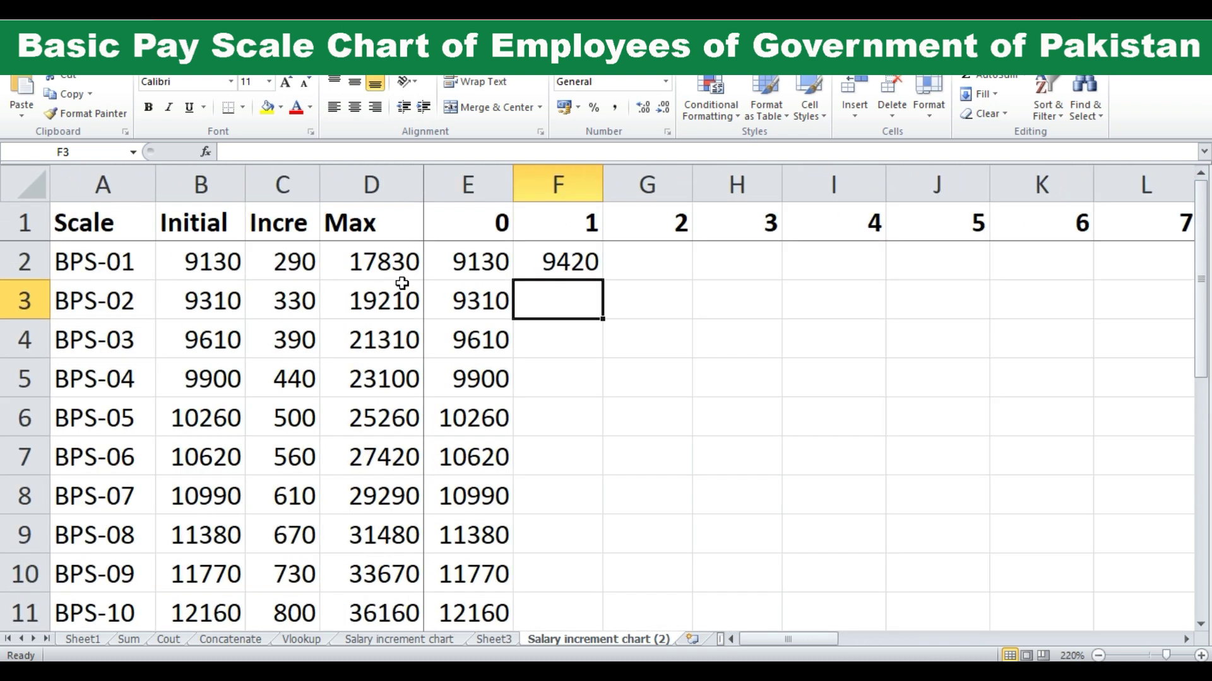
{"action": "double_click", "coordinate": [552, 261]}
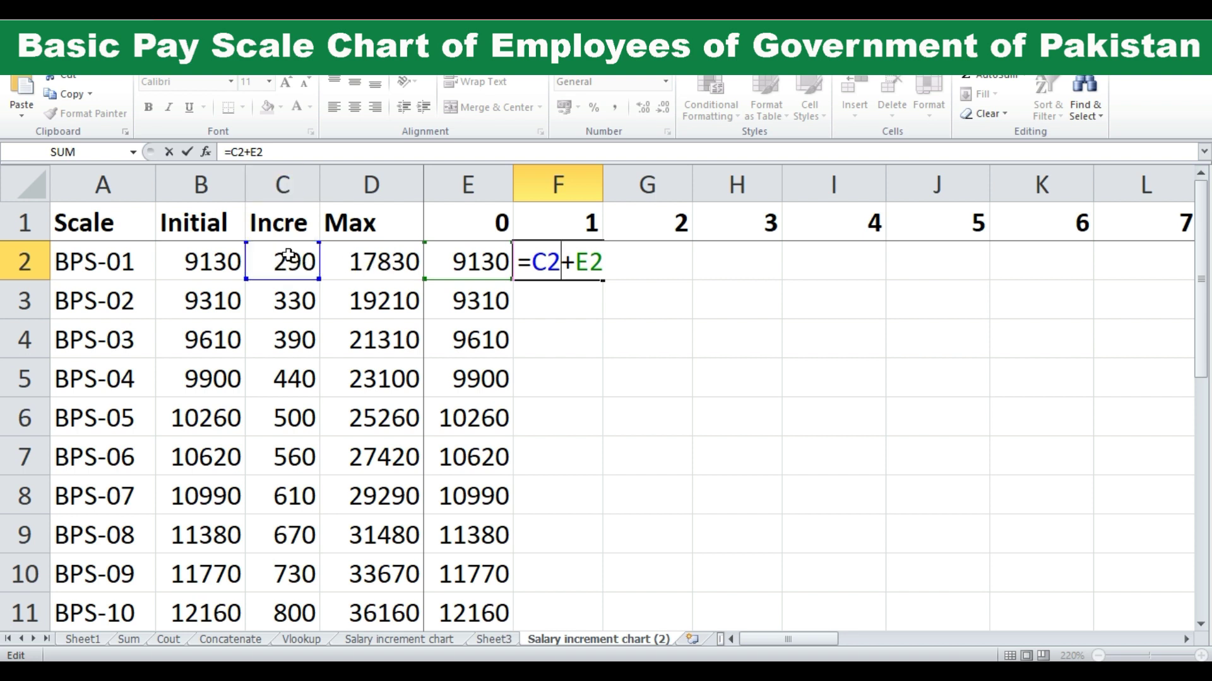
{"action": "left_click", "coordinate": [532, 260]}
{"action": "type", "text": "$"}
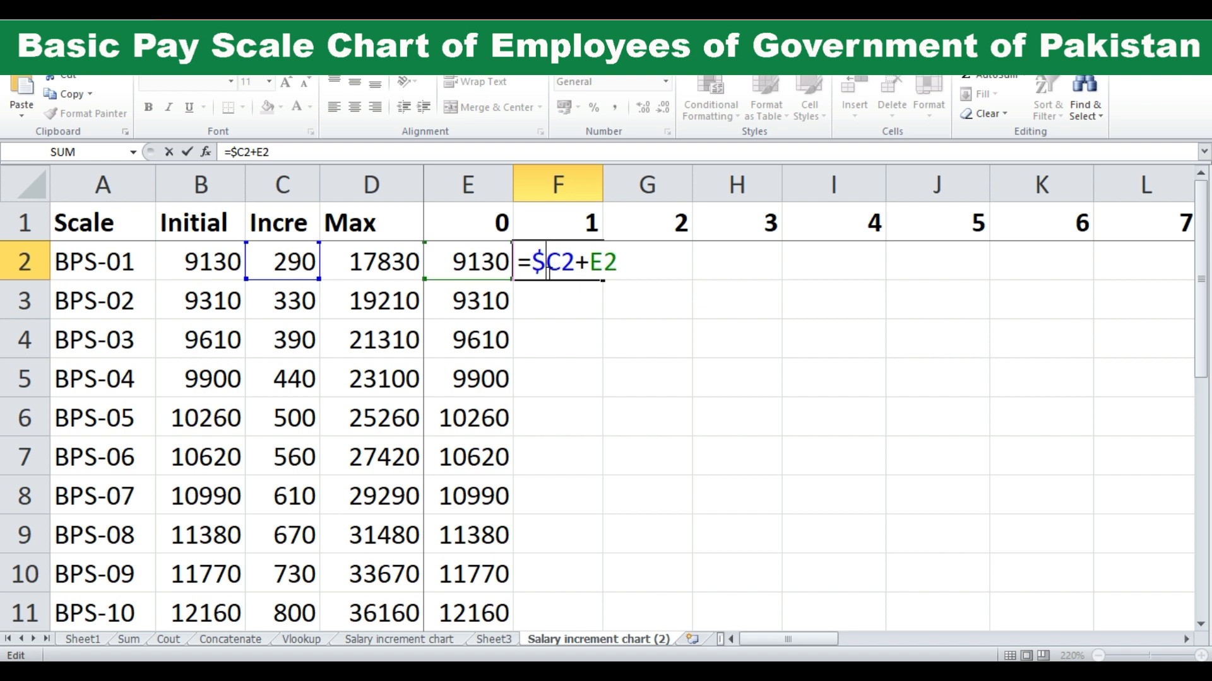
{"action": "key", "text": "BackSpace"}
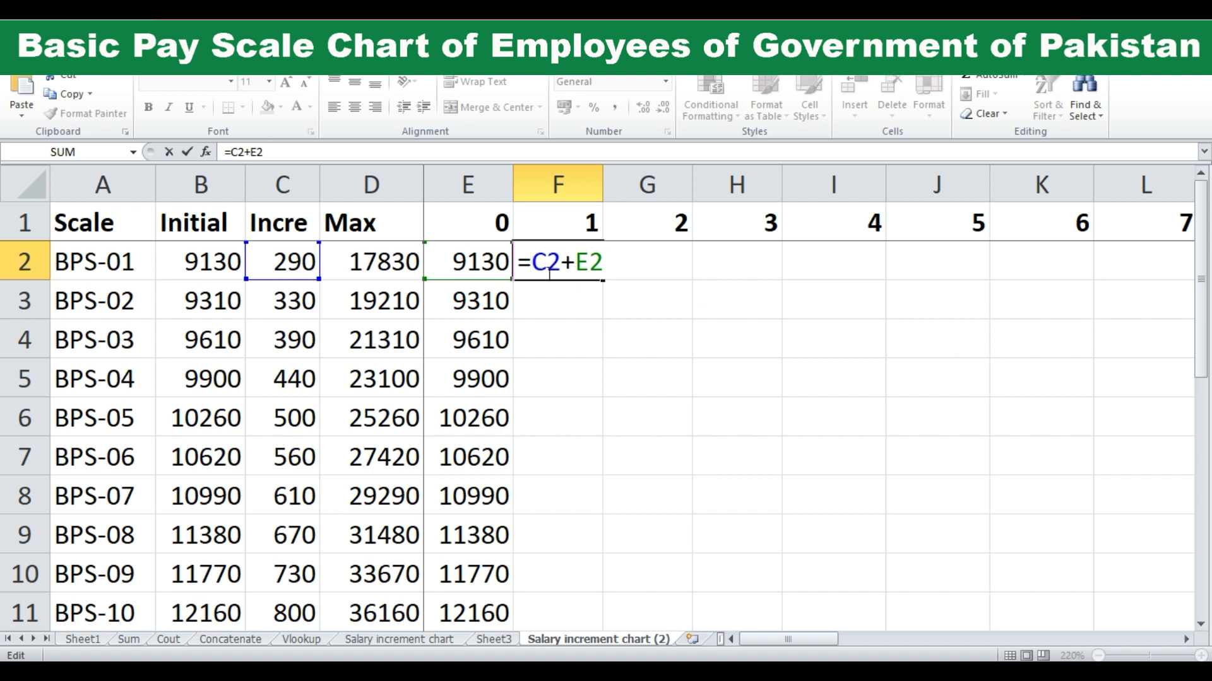
{"action": "key", "text": "F4"}
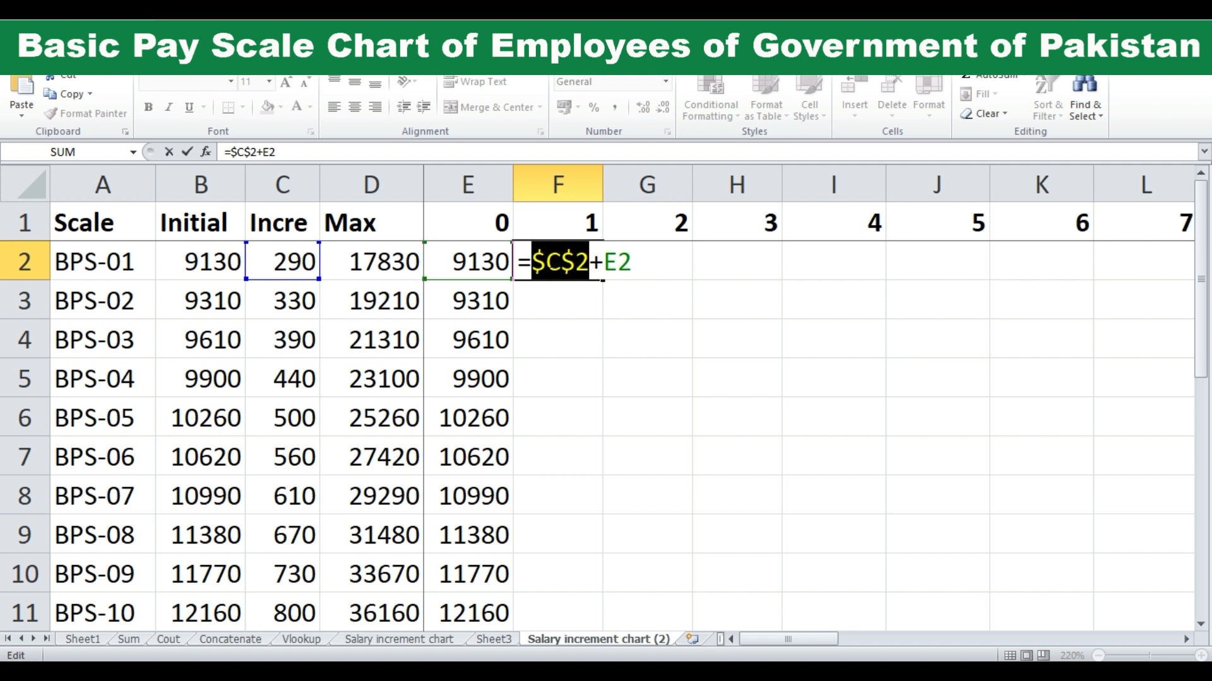
{"action": "key", "text": "F4"}
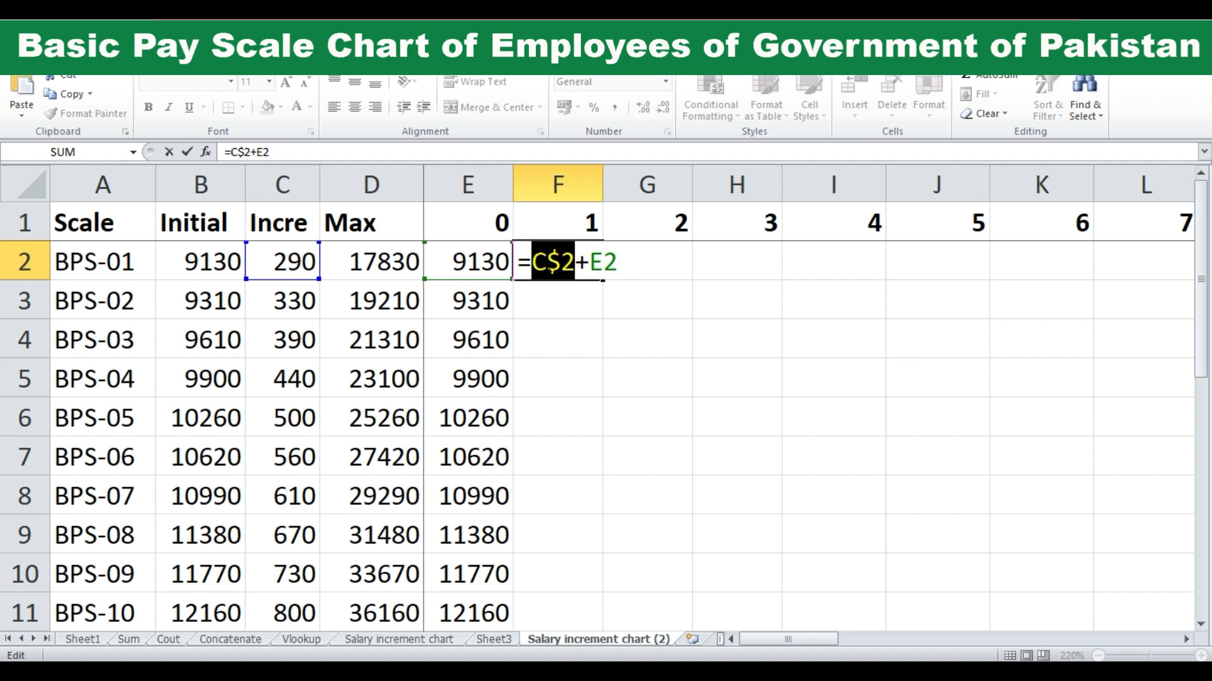
{"action": "key", "text": "F4"}
{"action": "key", "text": "Return"}
- Fill F2's stage 1 formula down to F23 for BPS-01 through BPS-22
{"action": "left_click", "coordinate": [580, 263]}
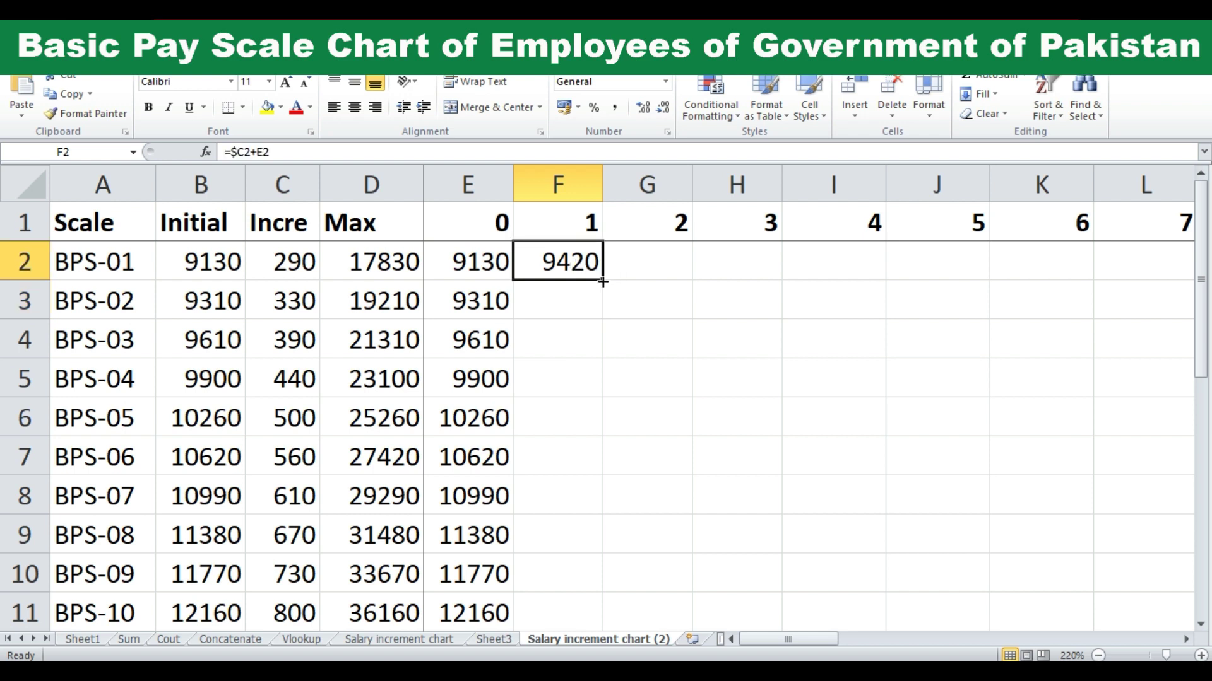
{"action": "left_click_drag", "start_coordinate": [603, 282], "coordinate": [568, 587]}
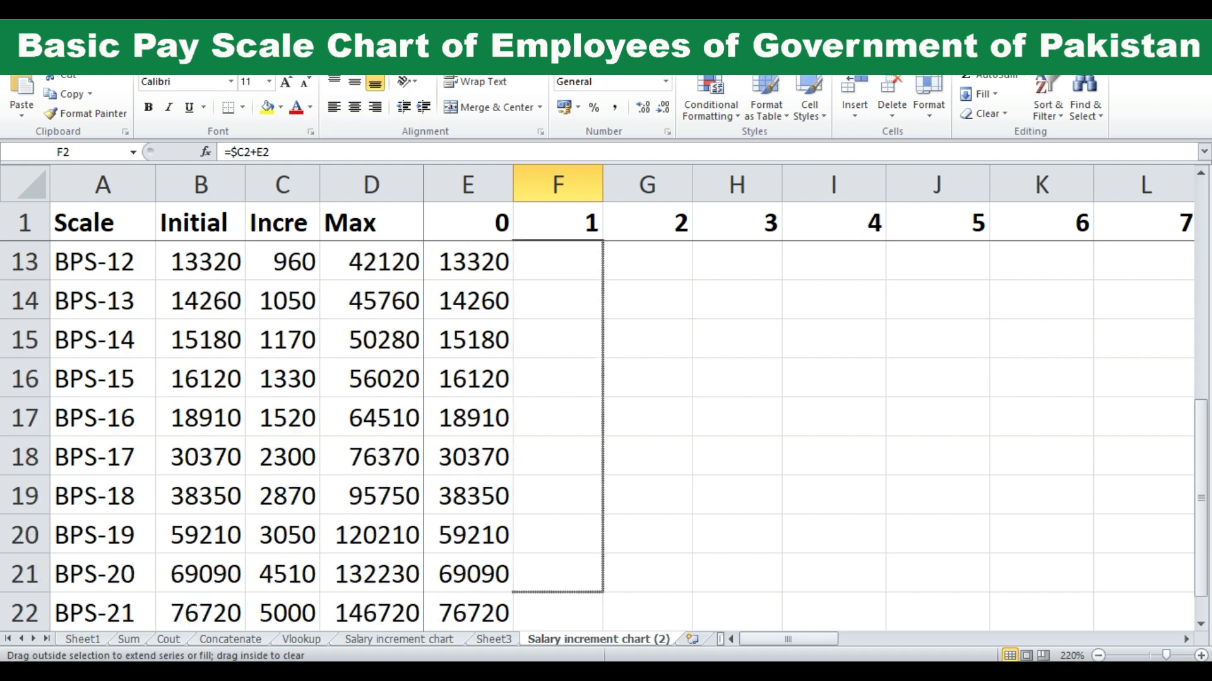
{"action": "left_click_drag", "start_coordinate": [568, 587], "coordinate": [569, 587]}
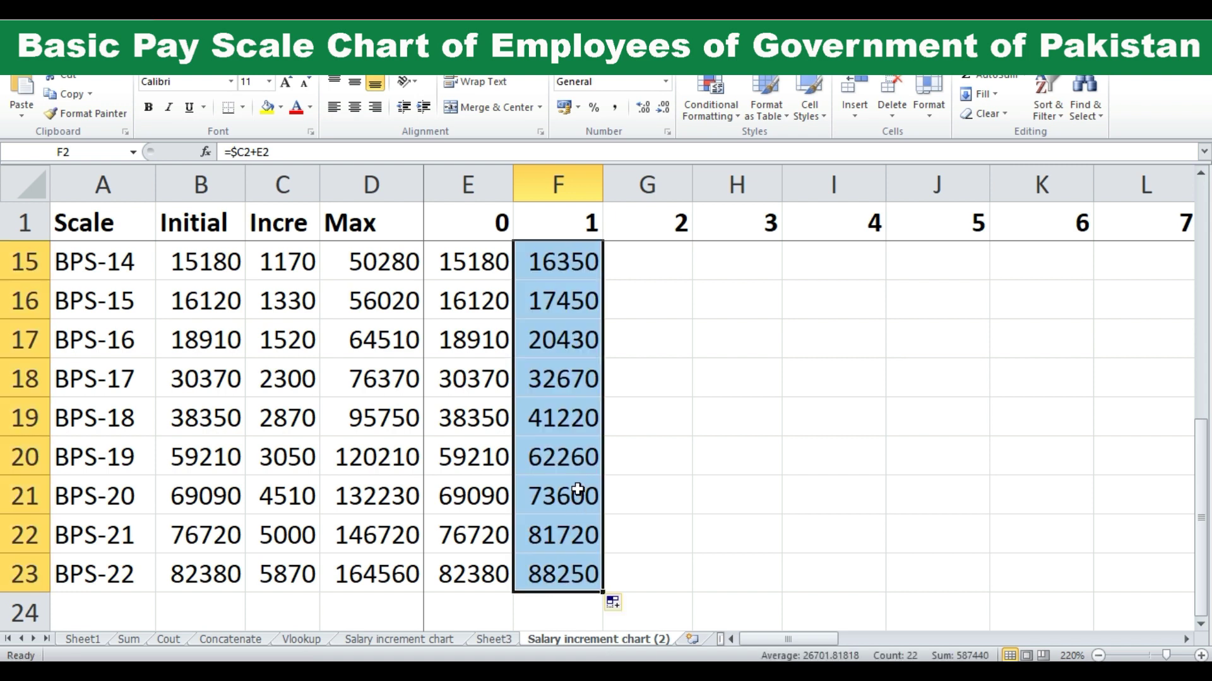
{"action": "scroll", "coordinate": [577, 490], "scroll_direction": "up", "scroll_amount": 5}
- Verify the copied formulas in F2 and F3 keep the $C column reference
{"action": "left_click", "coordinate": [559, 268]}
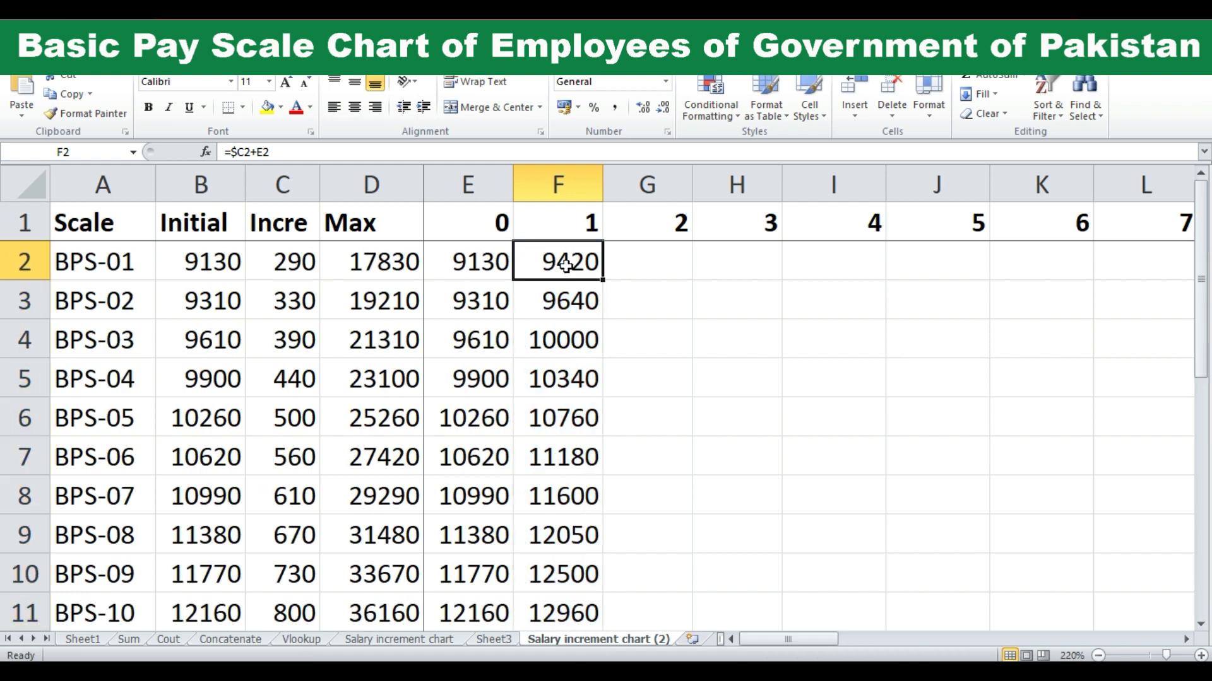
{"action": "double_click", "coordinate": [568, 262]}
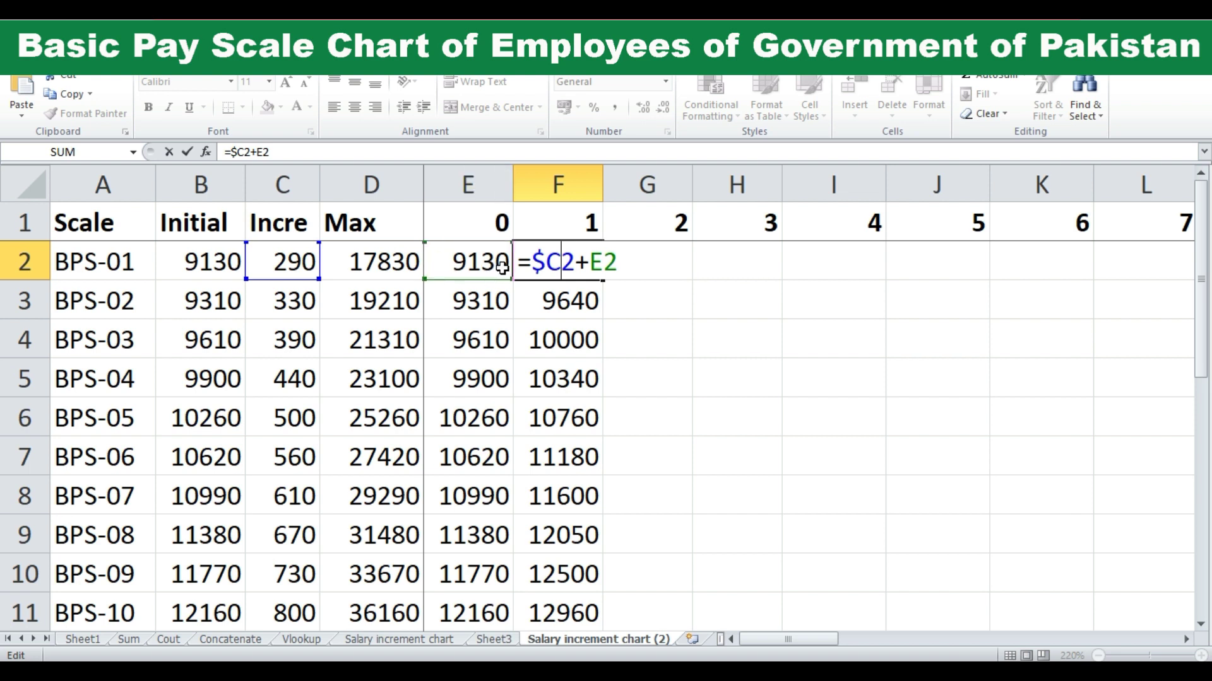
{"action": "key", "text": "Return"}
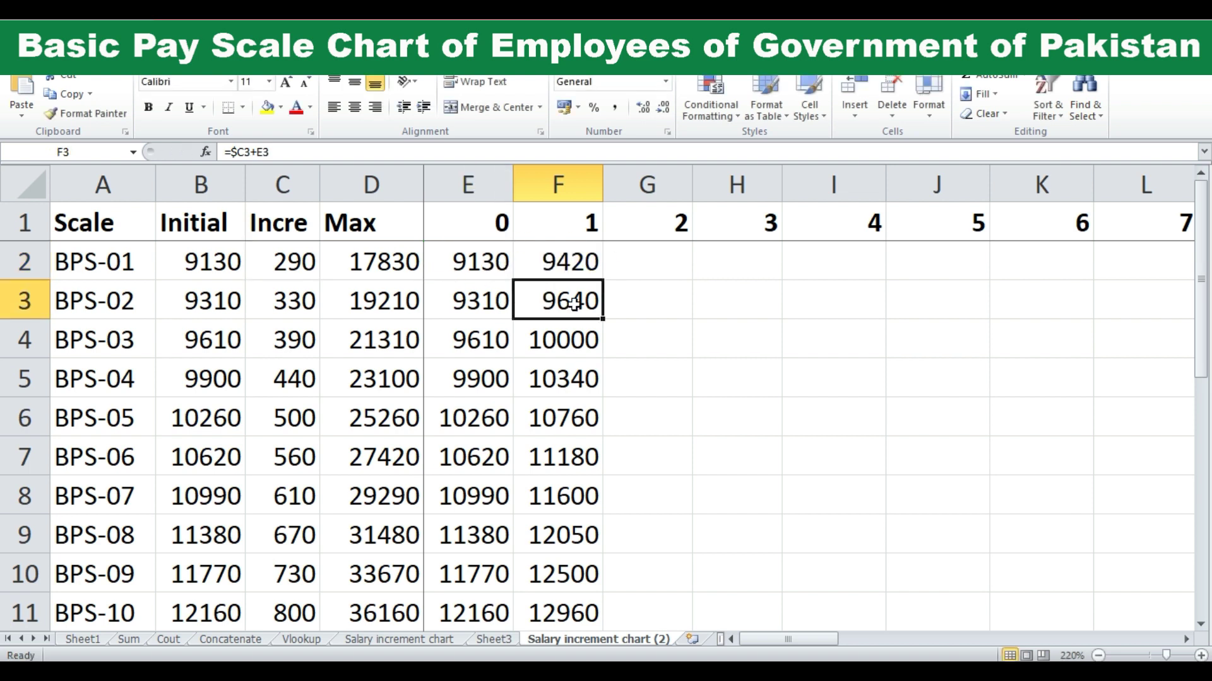
{"action": "double_click", "coordinate": [574, 303]}
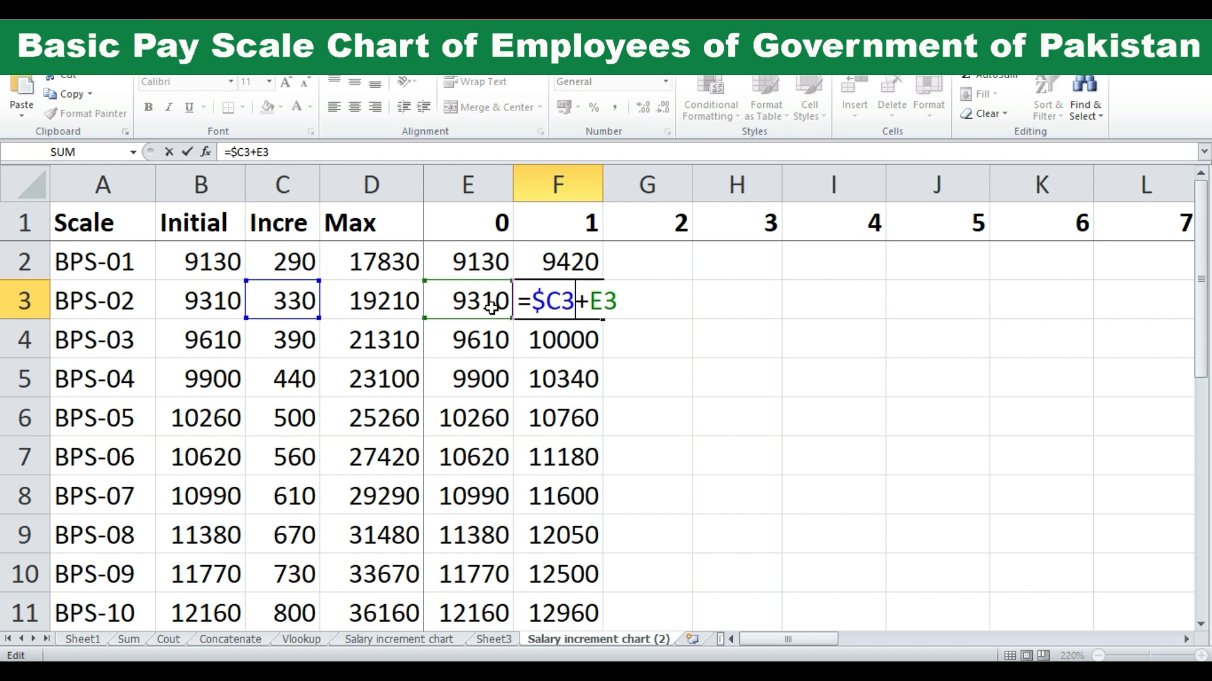
{"action": "key", "text": "Return"}
{"action": "left_click", "coordinate": [578, 265]}
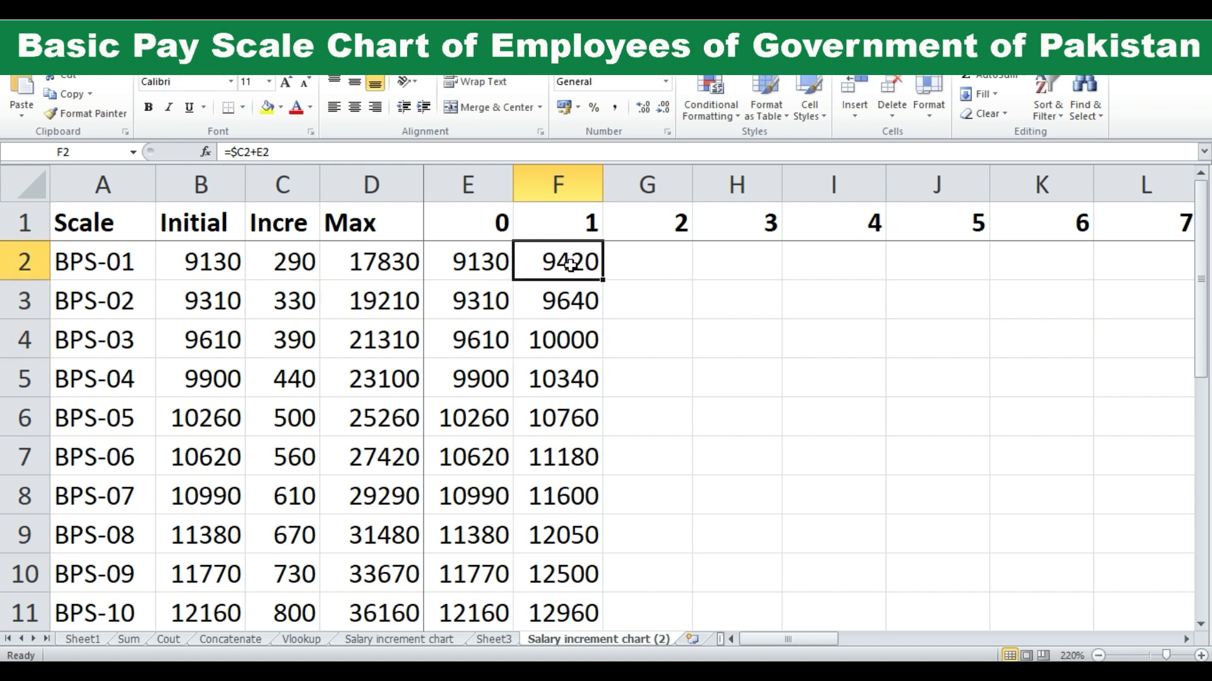
- Fill the F2:F23 stage formulas right to column AI (stage 30), then return to A1
{"action": "mouse_move", "coordinate": [575, 265]}
{"action": "left_mouse_down"}
{"action": "mouse_move", "coordinate": [562, 601]}
{"action": "mouse_move", "coordinate": [553, 558]}
{"action": "mouse_move", "coordinate": [558, 575]}
{"action": "mouse_move", "coordinate": [1209, 584]}
{"action": "mouse_move", "coordinate": [274, 489]}
{"action": "mouse_move", "coordinate": [289, 505]}
{"action": "mouse_move", "coordinate": [319, 505]}
{"action": "left_mouse_up"}
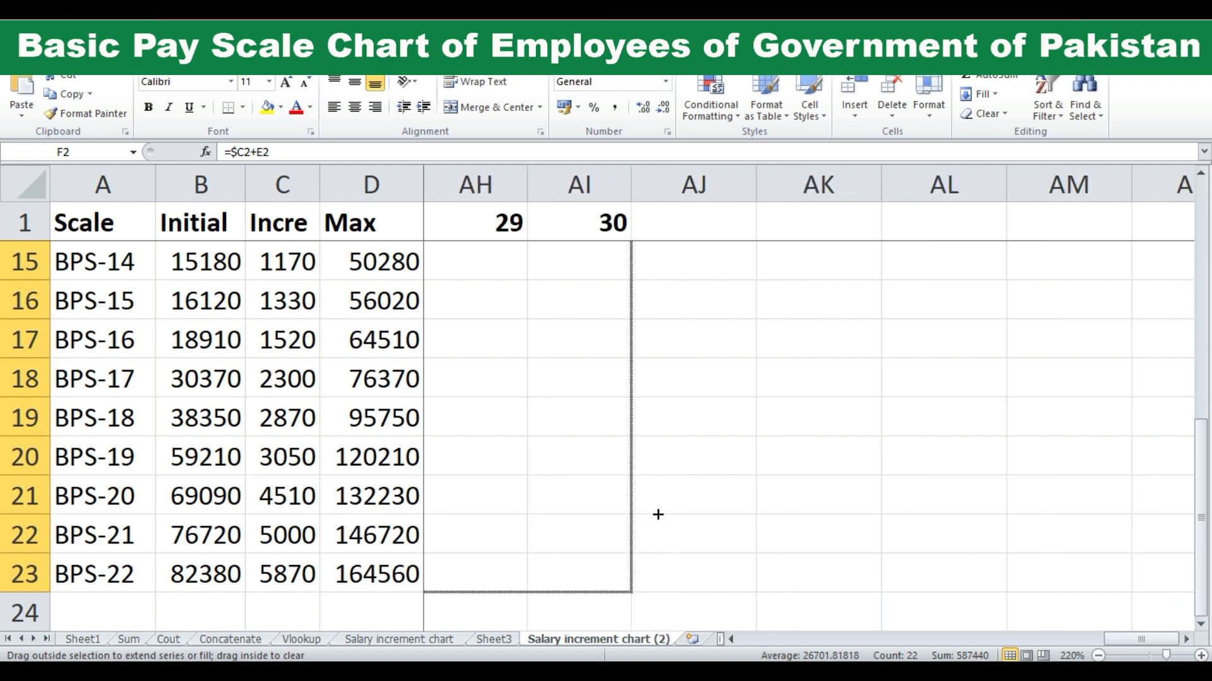
{"action": "left_click_drag", "start_coordinate": [627, 529], "coordinate": [627, 528]}
{"action": "scroll", "coordinate": [538, 454], "scroll_direction": "up", "scroll_amount": 5}
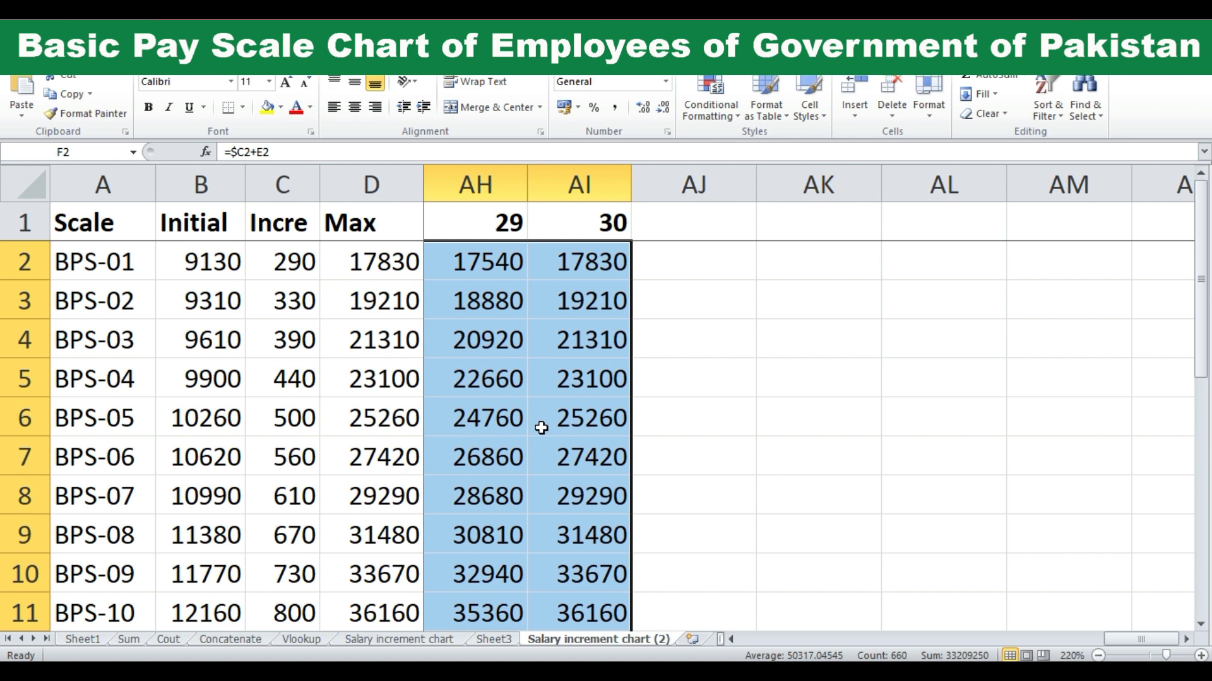
{"action": "key", "text": "ctrl+Home"}
{"action": "key", "text": "Left"}
{"action": "key", "text": "Left"}
{"action": "key", "text": "Right"}
{"action": "key", "text": "Right"}
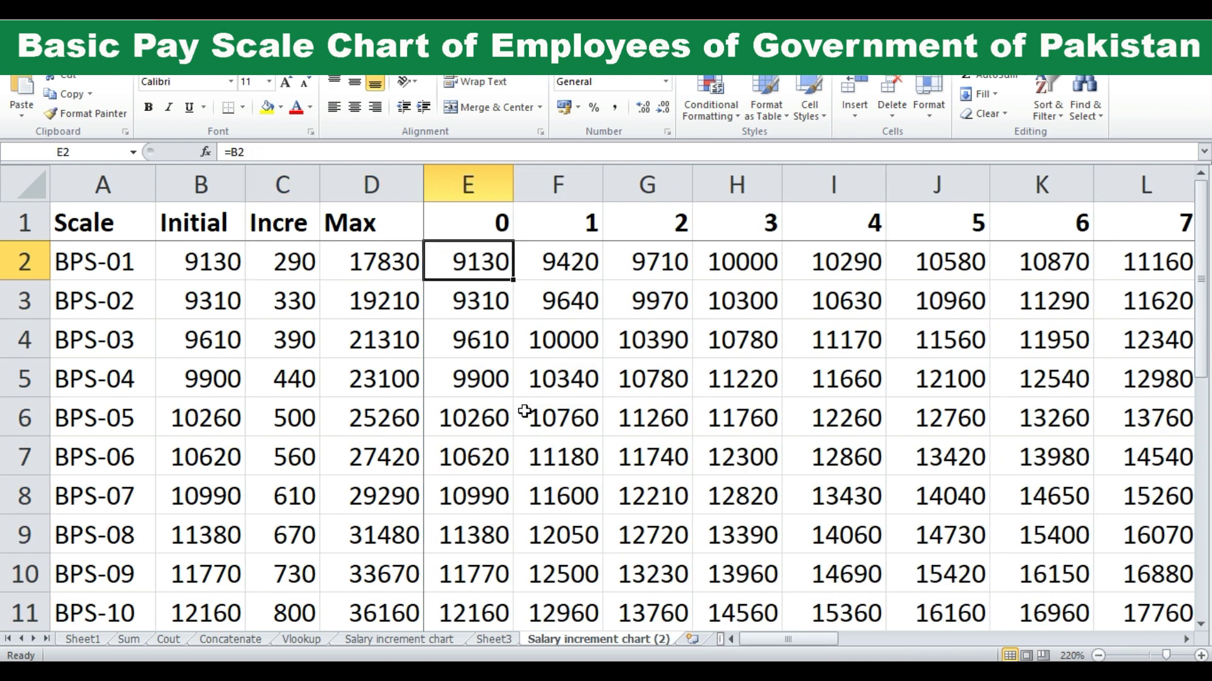
{"action": "scroll", "coordinate": [596, 372], "scroll_direction": "down", "scroll_amount": 1, "text": "ctrl"}
{"action": "scroll", "coordinate": [596, 381], "scroll_direction": "down", "scroll_amount": 1, "text": "ctrl"}
{"action": "scroll", "coordinate": [596, 389], "scroll_direction": "down", "scroll_amount": 1, "text": "ctrl"}
{"action": "scroll", "coordinate": [596, 390], "scroll_direction": "down", "scroll_amount": 1, "text": "ctrl"}
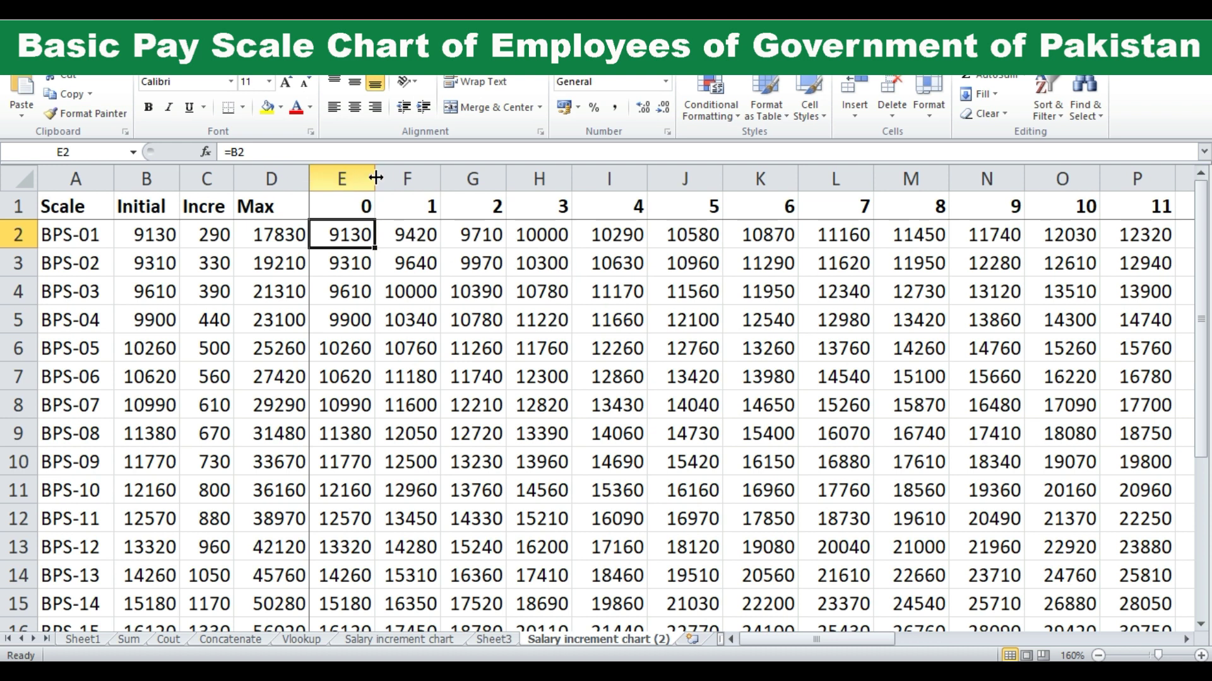
{"action": "left_click", "coordinate": [421, 237]}
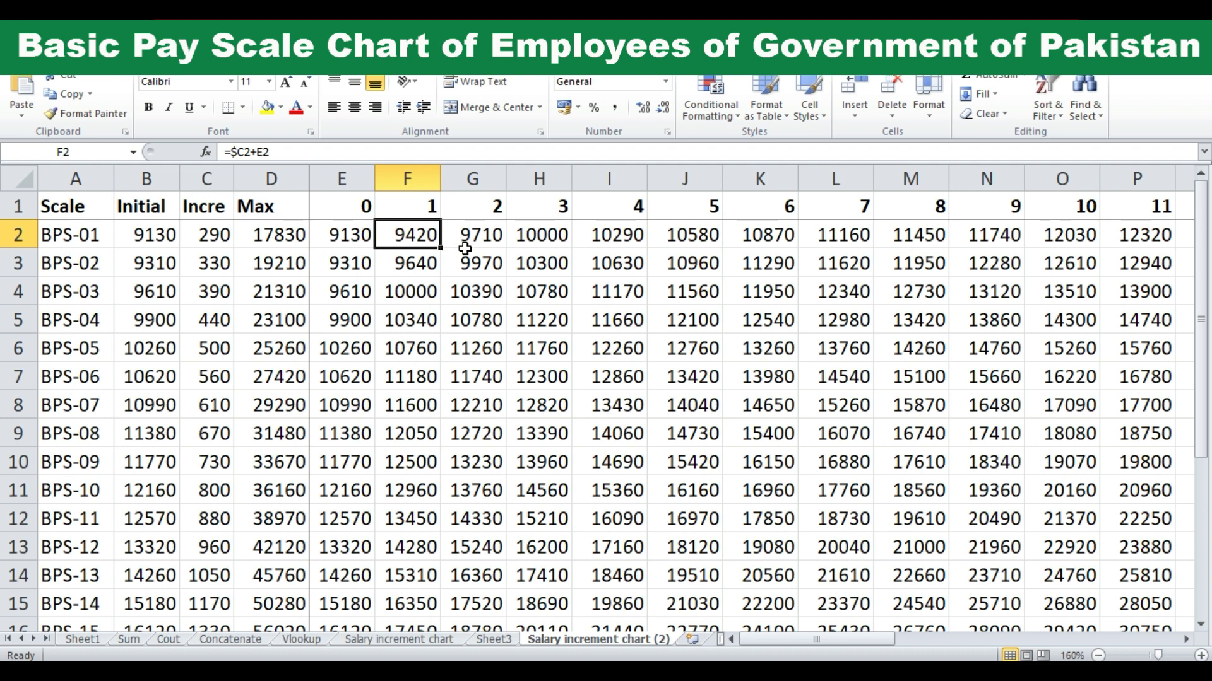
{"action": "left_click", "coordinate": [484, 238]}
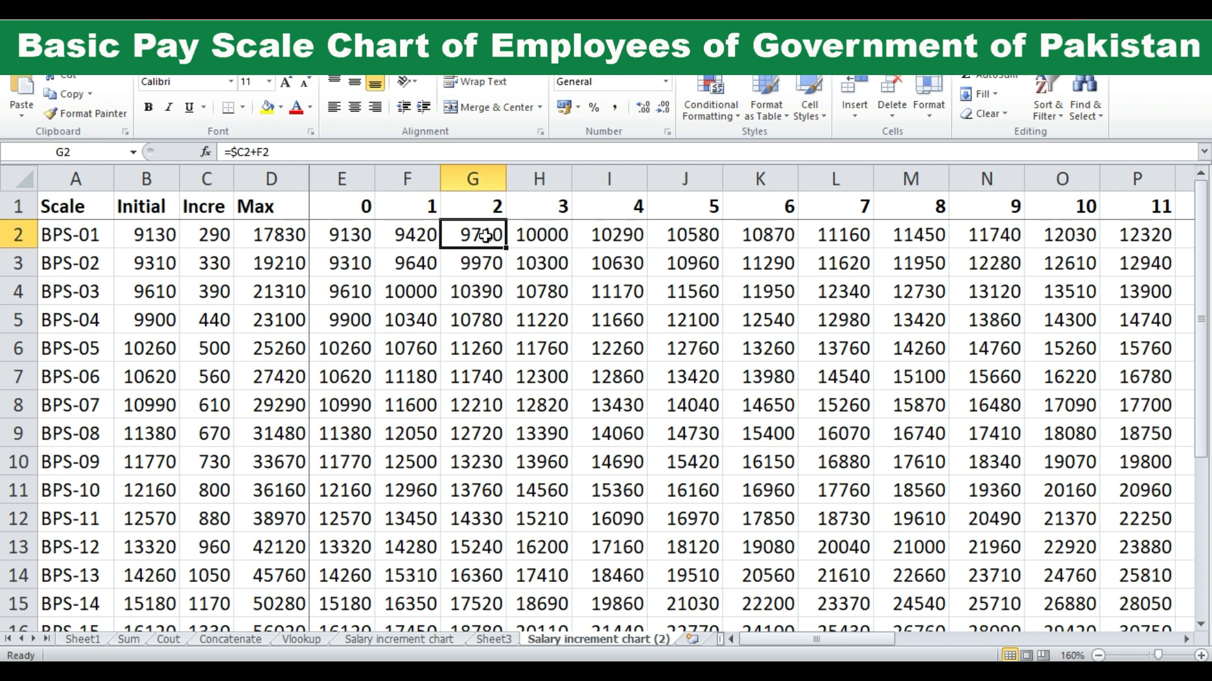
{"action": "double_click", "coordinate": [487, 238]}
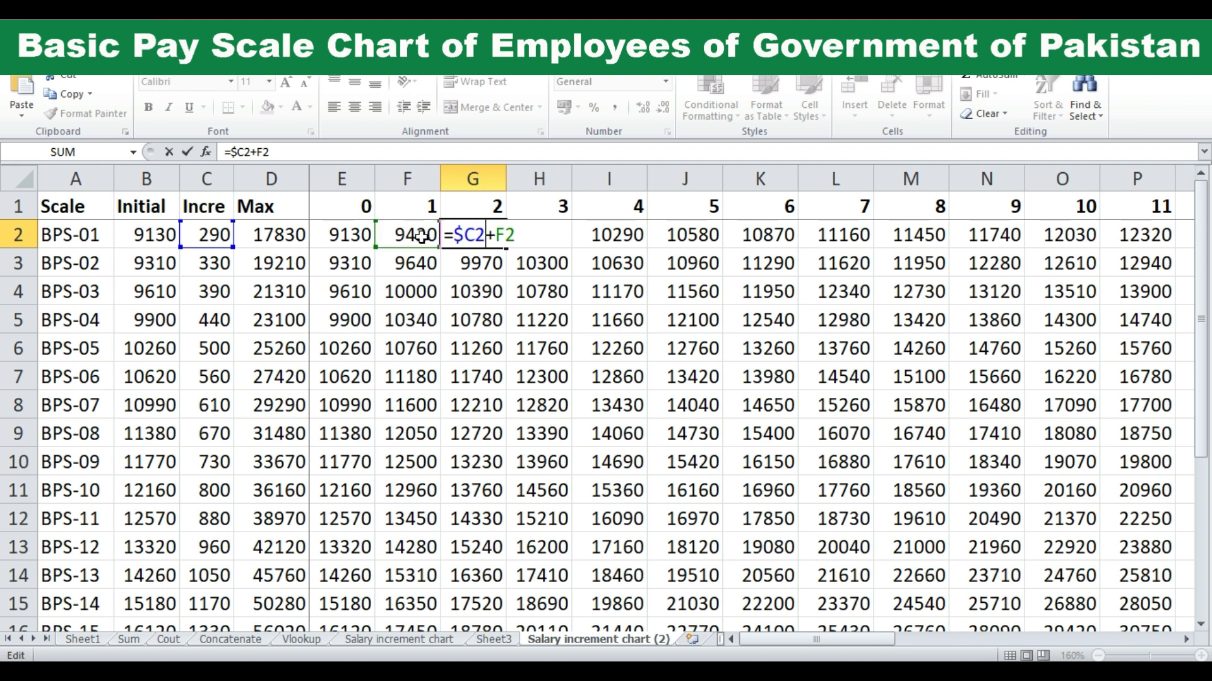
{"action": "key", "text": "Return"}
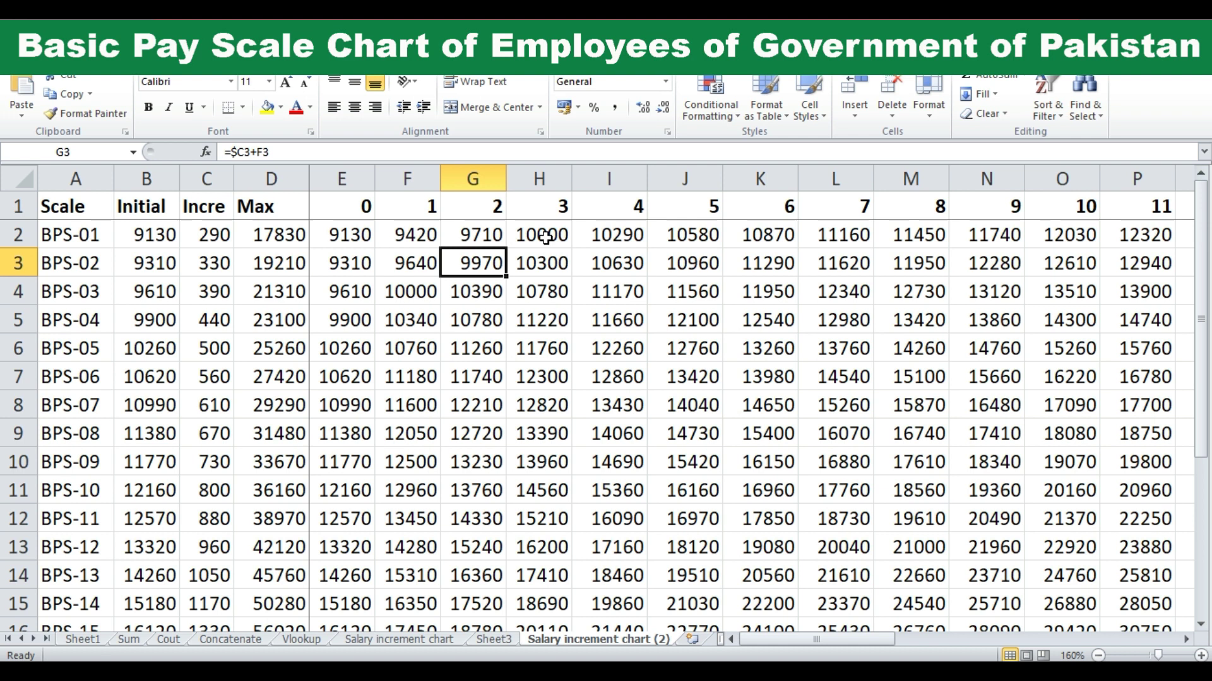
{"action": "left_click", "coordinate": [608, 237]}
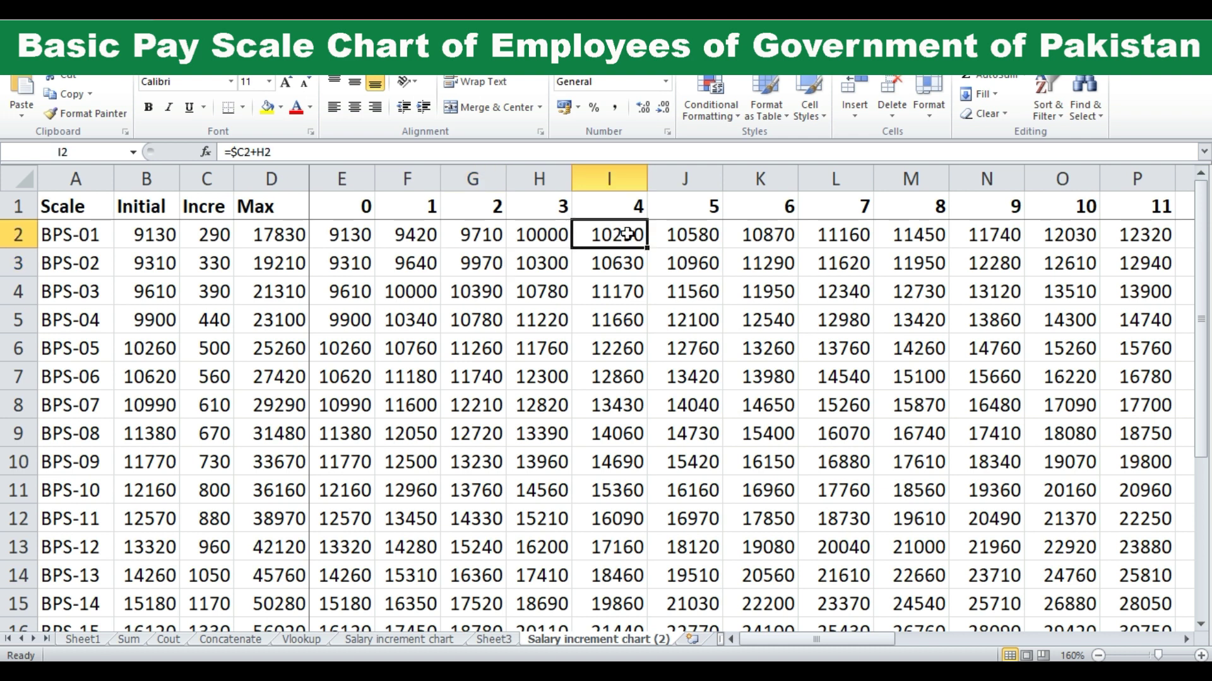
{"action": "double_click", "coordinate": [627, 234]}
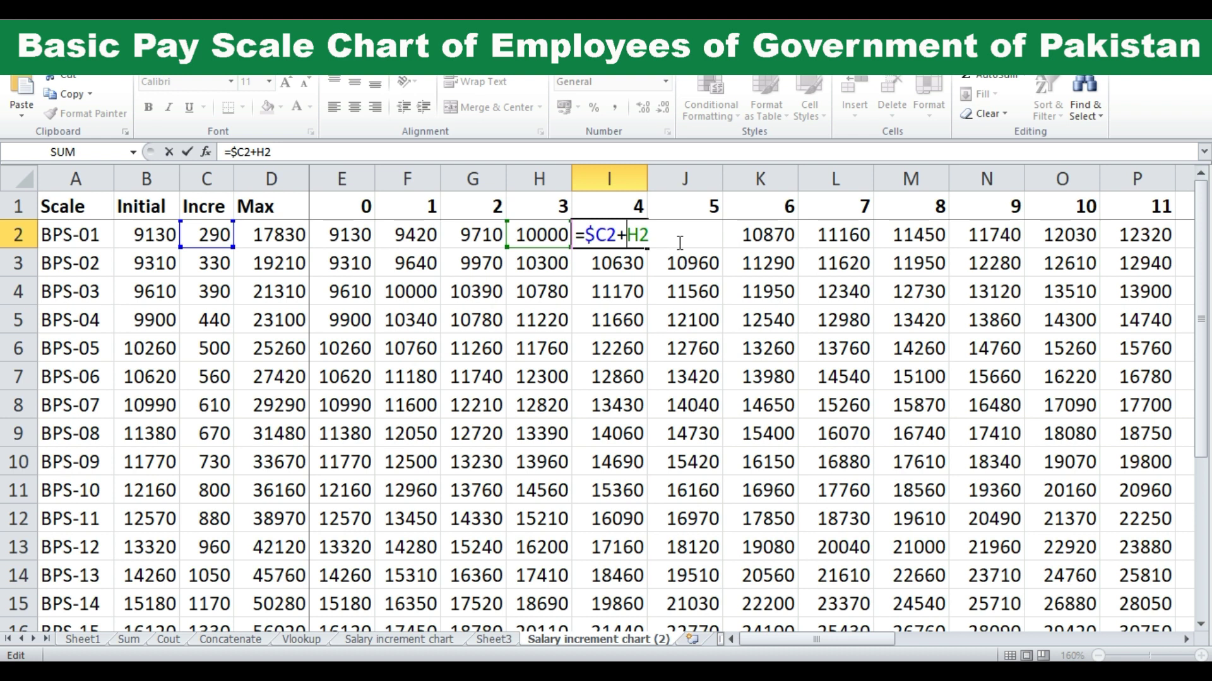
{"action": "key", "text": "Return"}
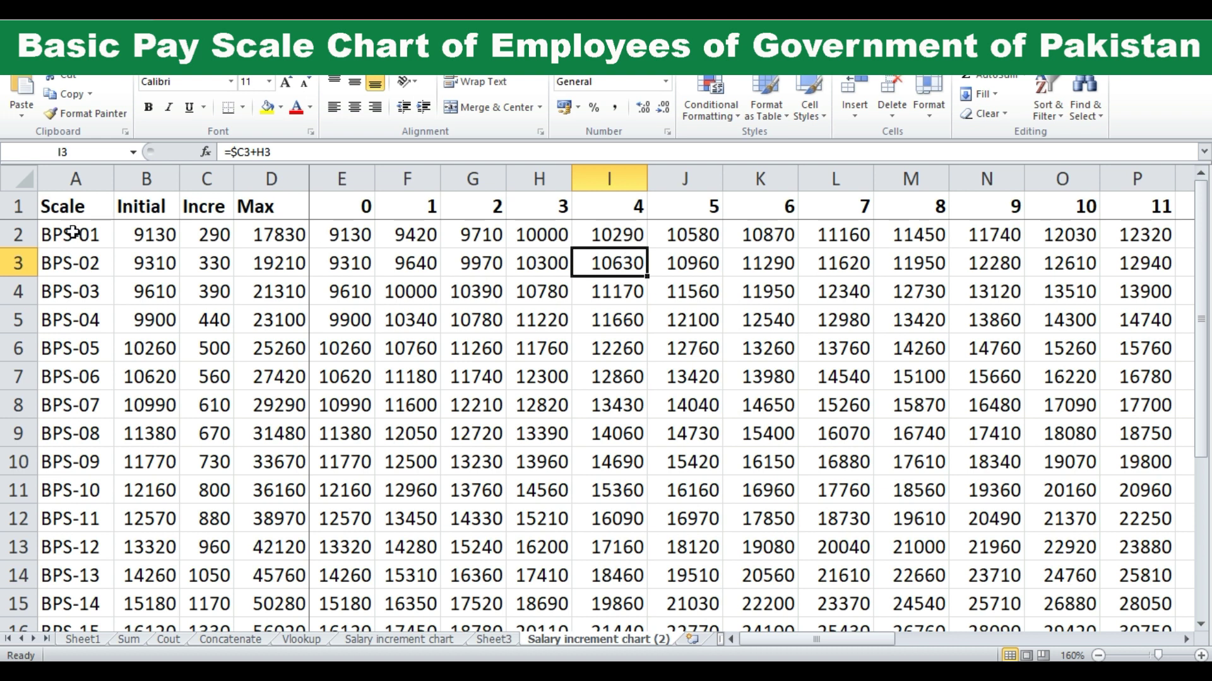
{"action": "left_click", "coordinate": [611, 236]}
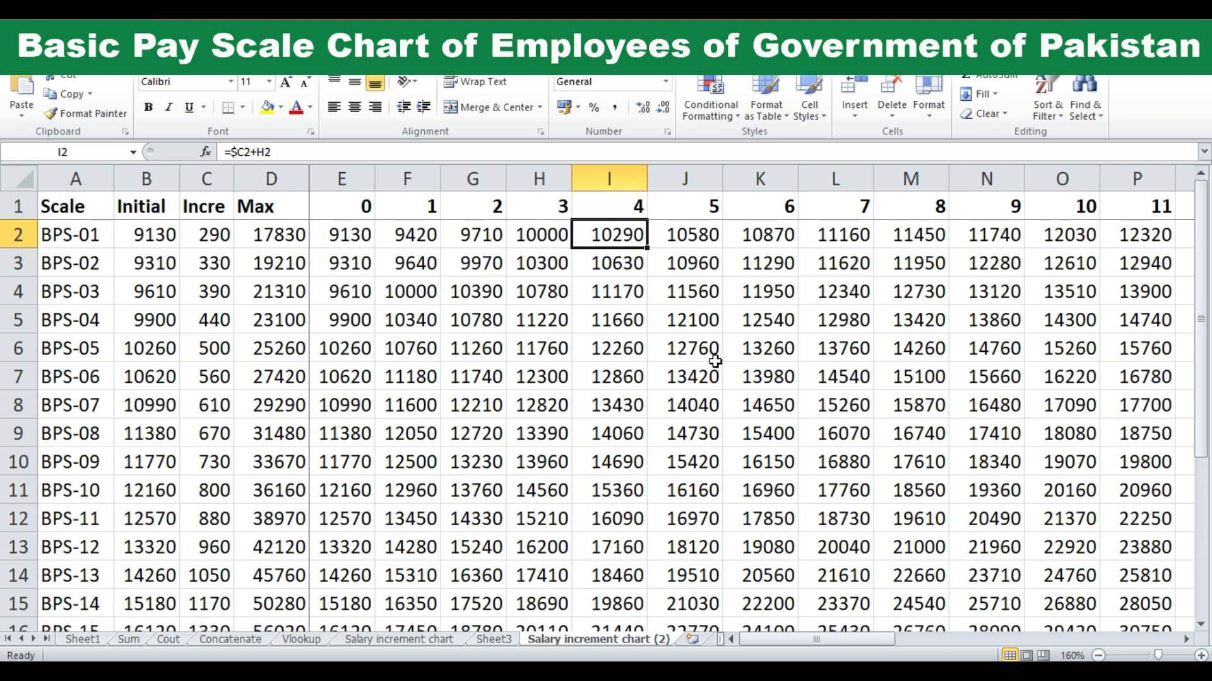
{"action": "mouse_move", "coordinate": [804, 640]}
{"action": "left_mouse_down"}
{"action": "mouse_move", "coordinate": [834, 643]}
{"action": "mouse_move", "coordinate": [807, 641]}
{"action": "left_mouse_up"}
{"action": "scroll", "coordinate": [474, 375], "scroll_direction": "down", "scroll_amount": 1}
{"action": "scroll", "coordinate": [537, 372], "scroll_direction": "up", "scroll_amount": 1}
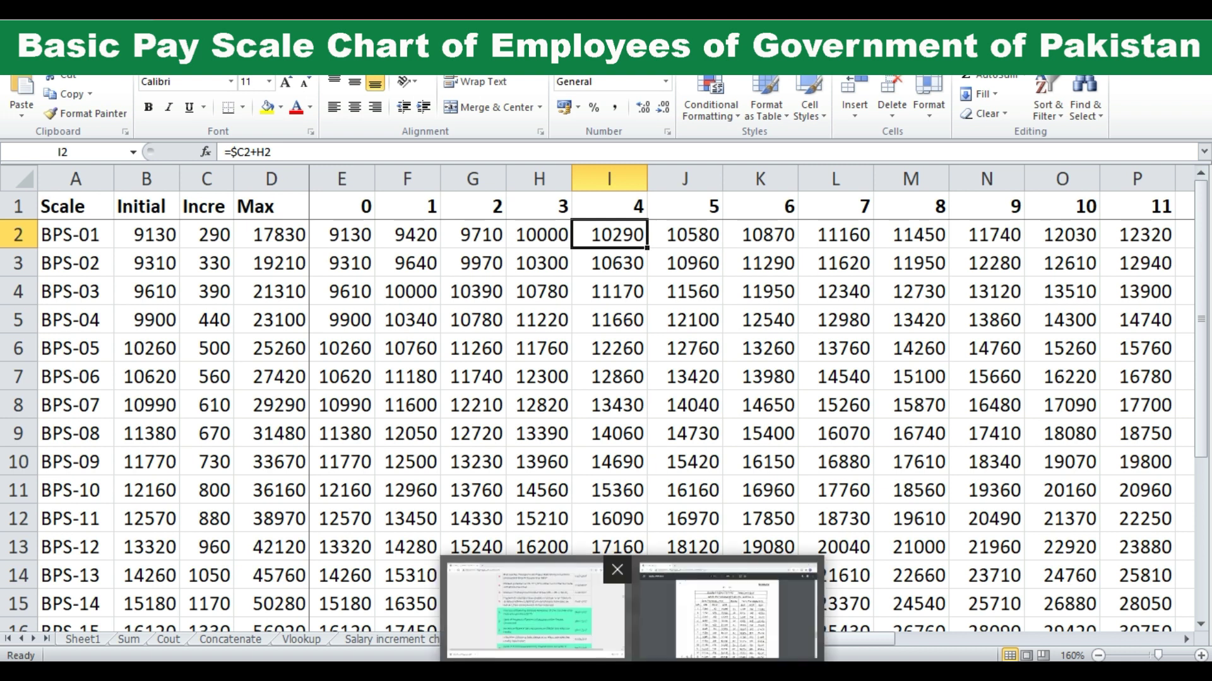
{"action": "left_click", "coordinate": [554, 609]}
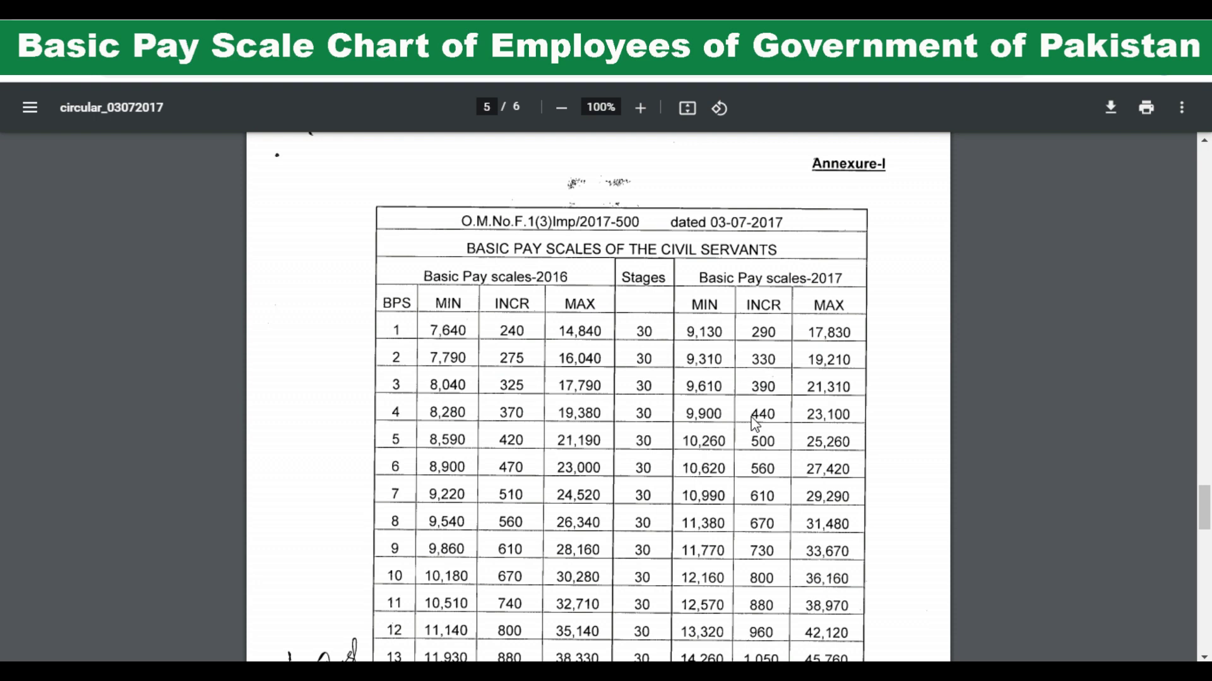
{"action": "scroll", "coordinate": [754, 417], "scroll_direction": "down", "scroll_amount": 1}
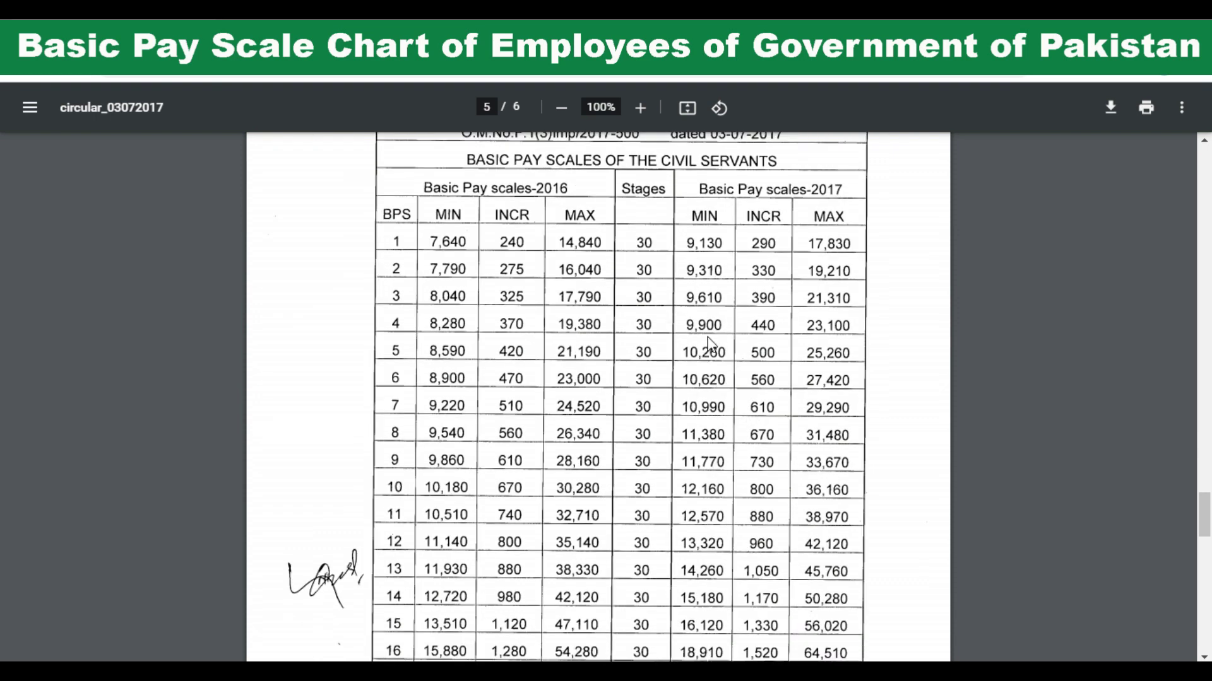
{"action": "scroll", "coordinate": [709, 344], "scroll_direction": "up", "scroll_amount": 1}
{"action": "scroll", "coordinate": [710, 346], "scroll_direction": "down", "scroll_amount": 1}
{"action": "scroll", "coordinate": [653, 499], "scroll_direction": "down", "scroll_amount": 3}
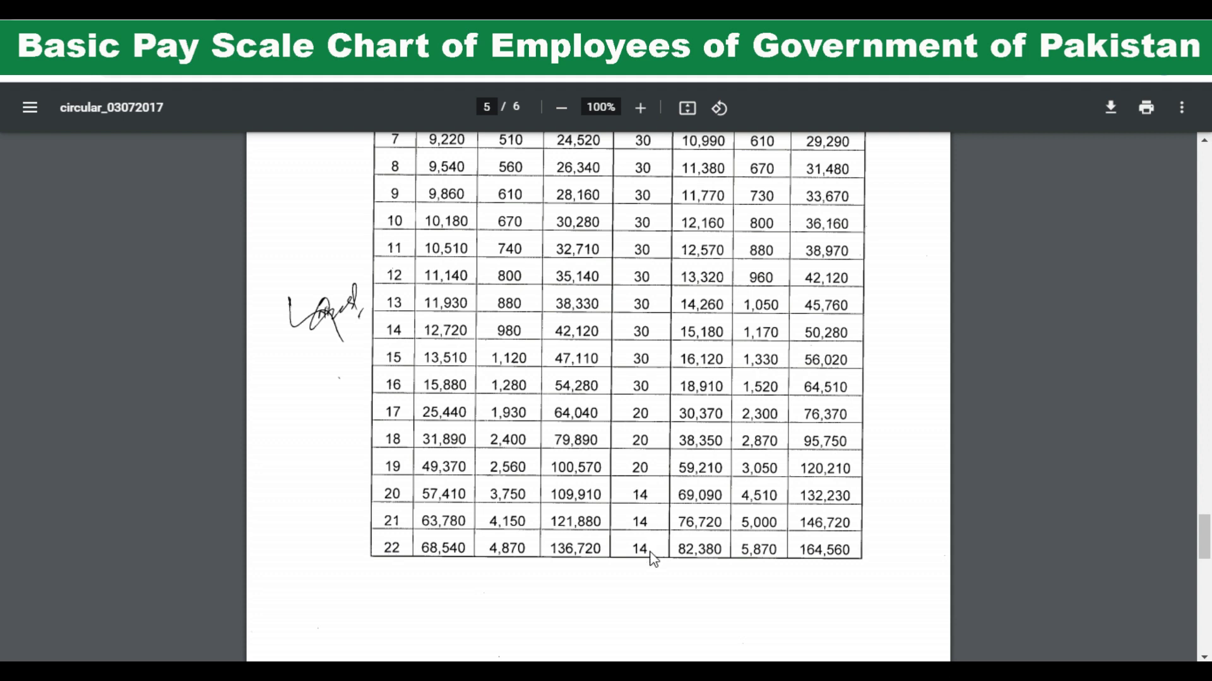
{"action": "scroll", "coordinate": [650, 501], "scroll_direction": "up", "scroll_amount": 1}
{"action": "scroll", "coordinate": [650, 501], "scroll_direction": "up", "scroll_amount": 5}
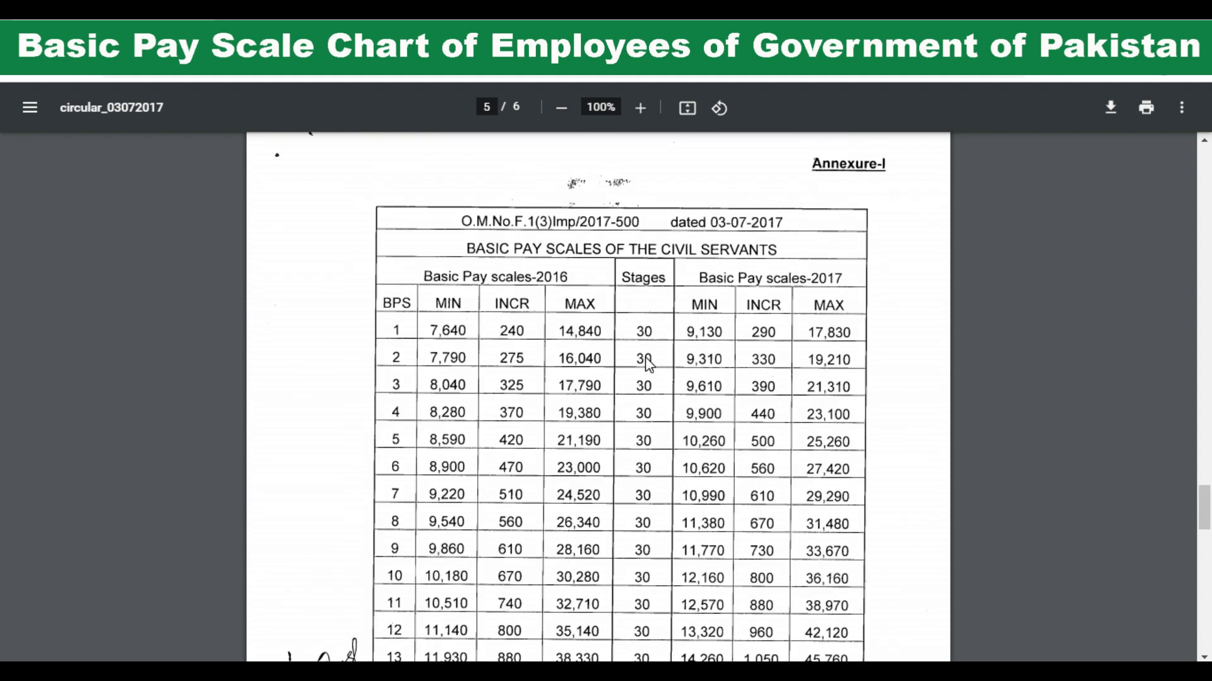
{"action": "scroll", "coordinate": [633, 423], "scroll_direction": "down", "scroll_amount": 3}
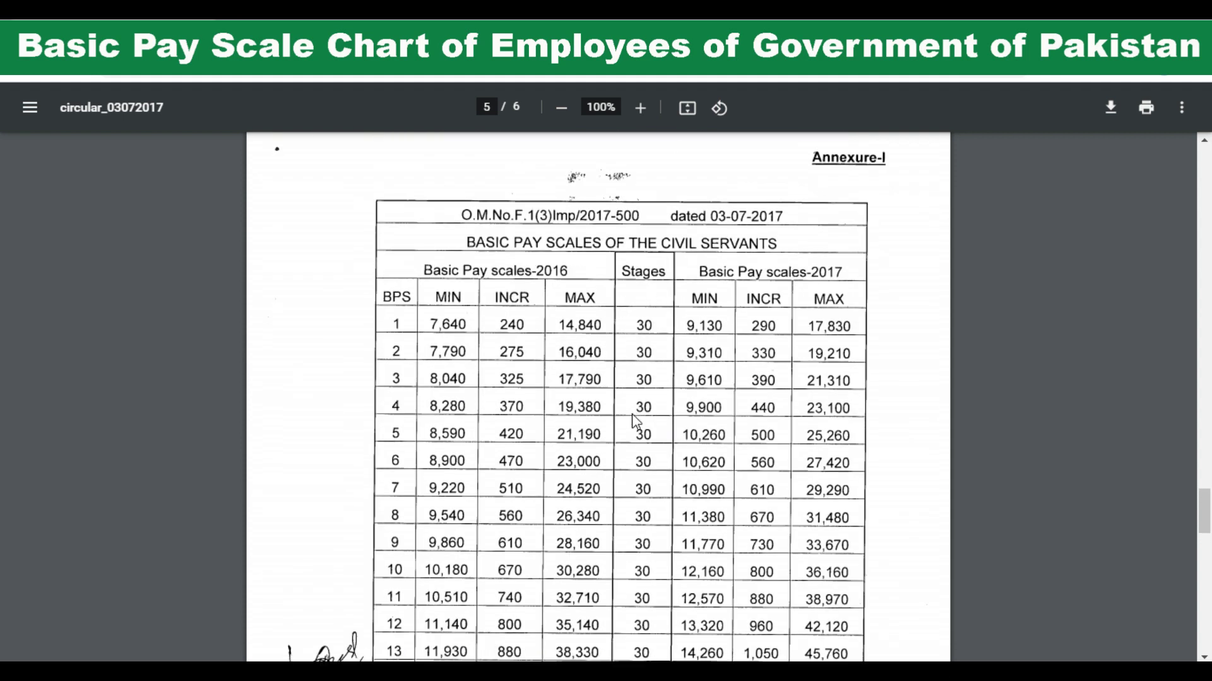
{"action": "scroll", "coordinate": [633, 424], "scroll_direction": "down", "scroll_amount": 2}
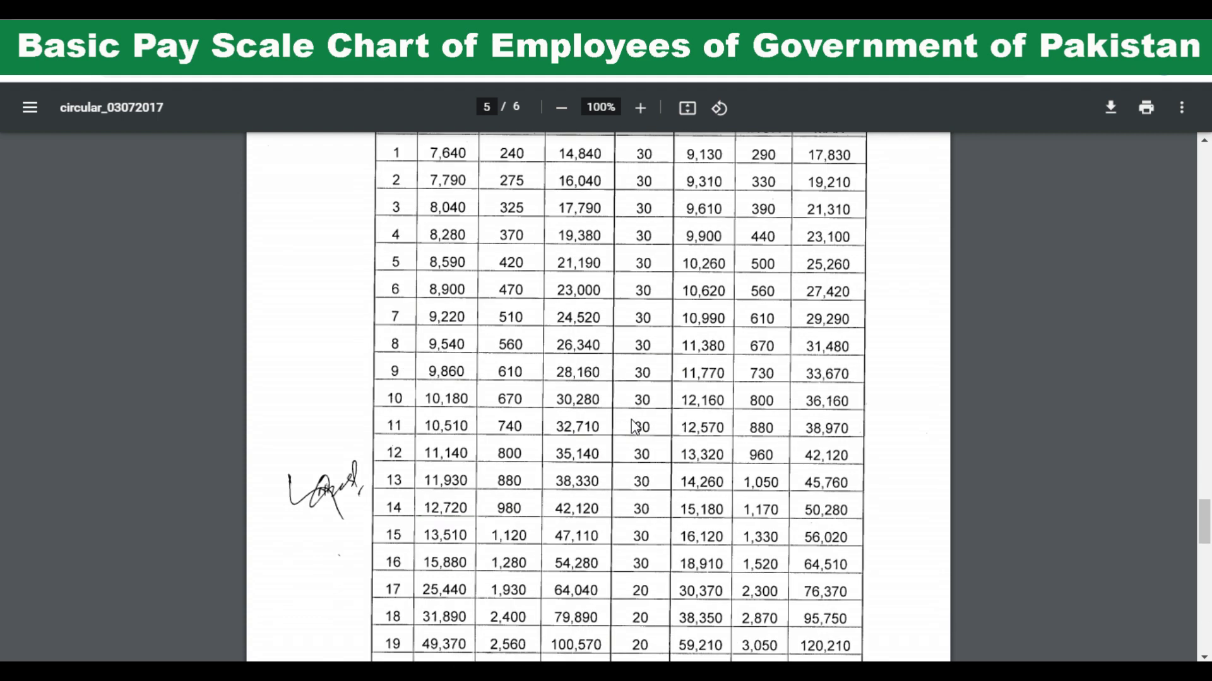
{"action": "scroll", "coordinate": [635, 428], "scroll_direction": "down", "scroll_amount": 3}
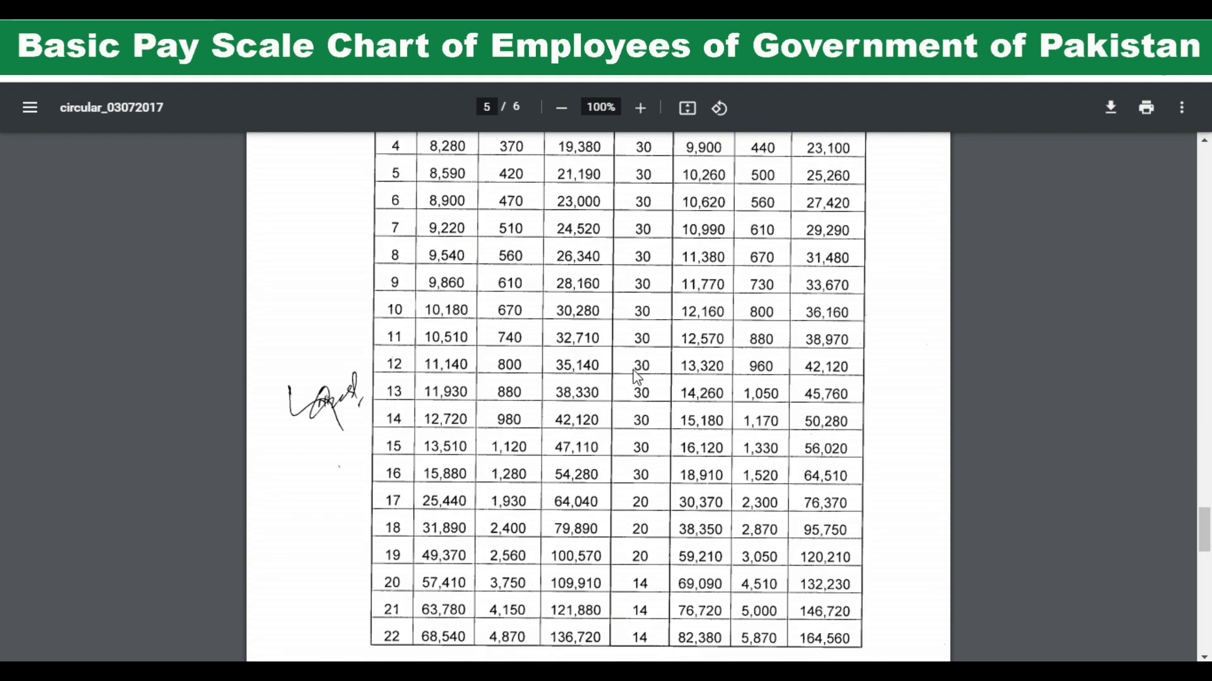
{"action": "scroll", "coordinate": [627, 397], "scroll_direction": "up", "scroll_amount": 5}
{"action": "scroll", "coordinate": [404, 587], "scroll_direction": "down", "scroll_amount": 3}
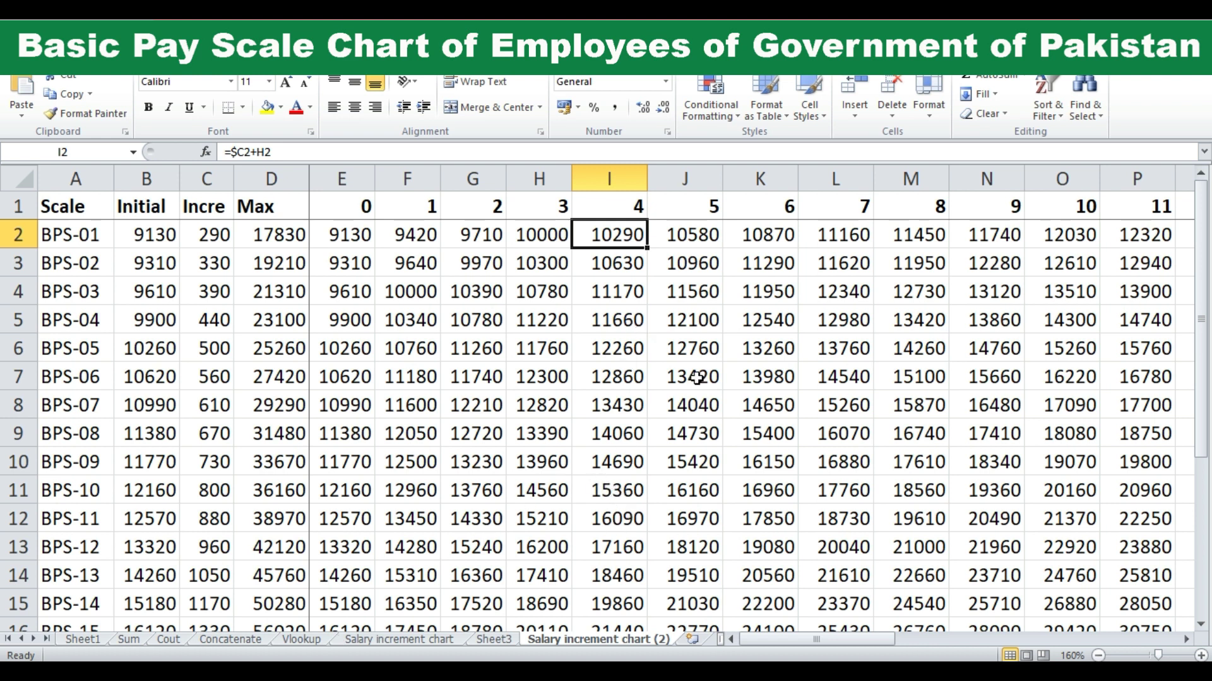
{"action": "left_click_drag", "start_coordinate": [782, 639], "coordinate": [884, 638]}
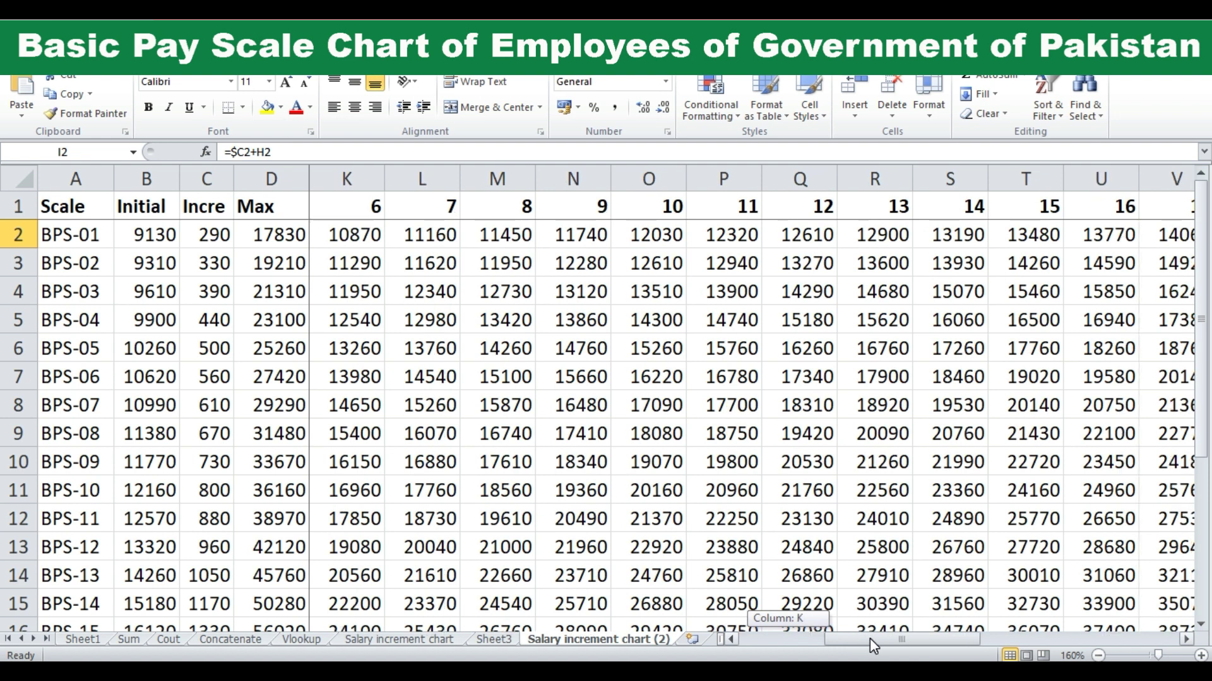
{"action": "left_click", "coordinate": [280, 240]}
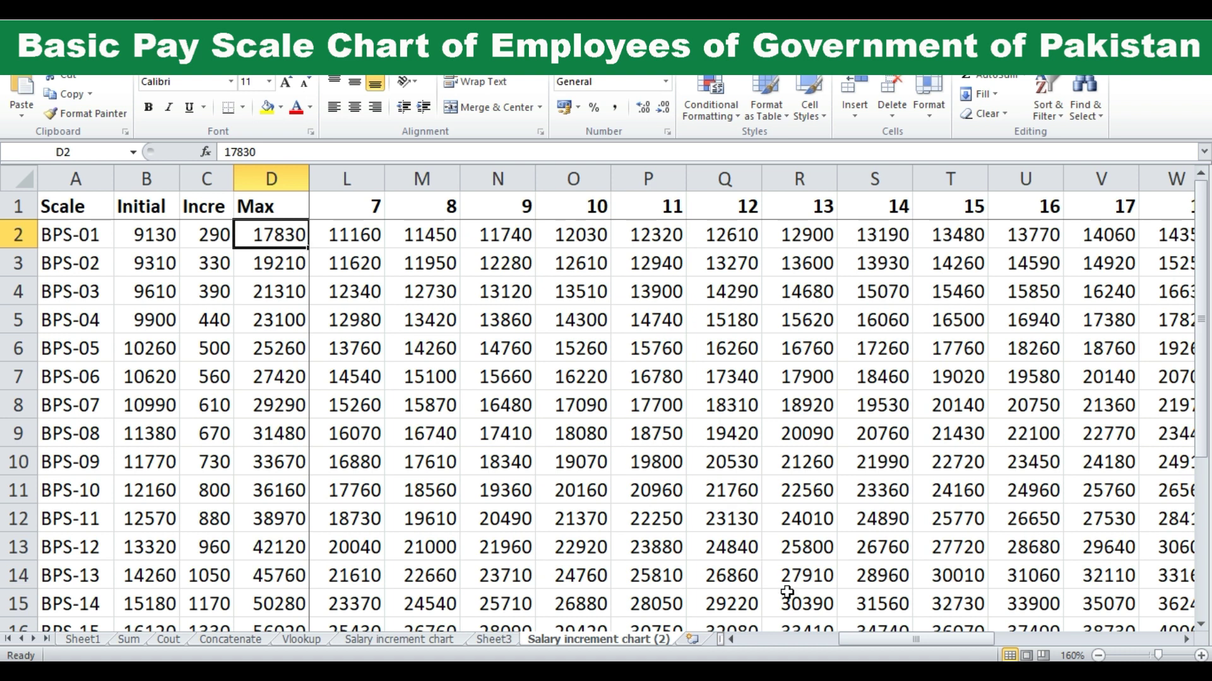
{"action": "left_click_drag", "start_coordinate": [901, 651], "coordinate": [1086, 652]}
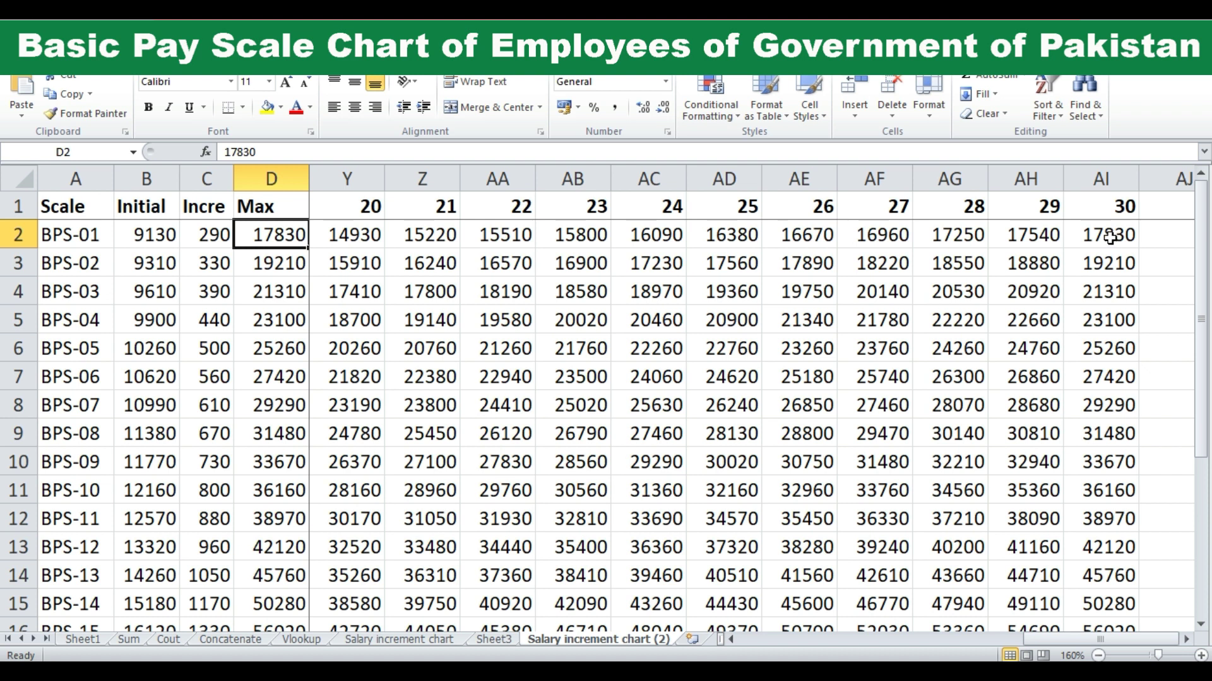
{"action": "left_click", "coordinate": [1110, 238]}
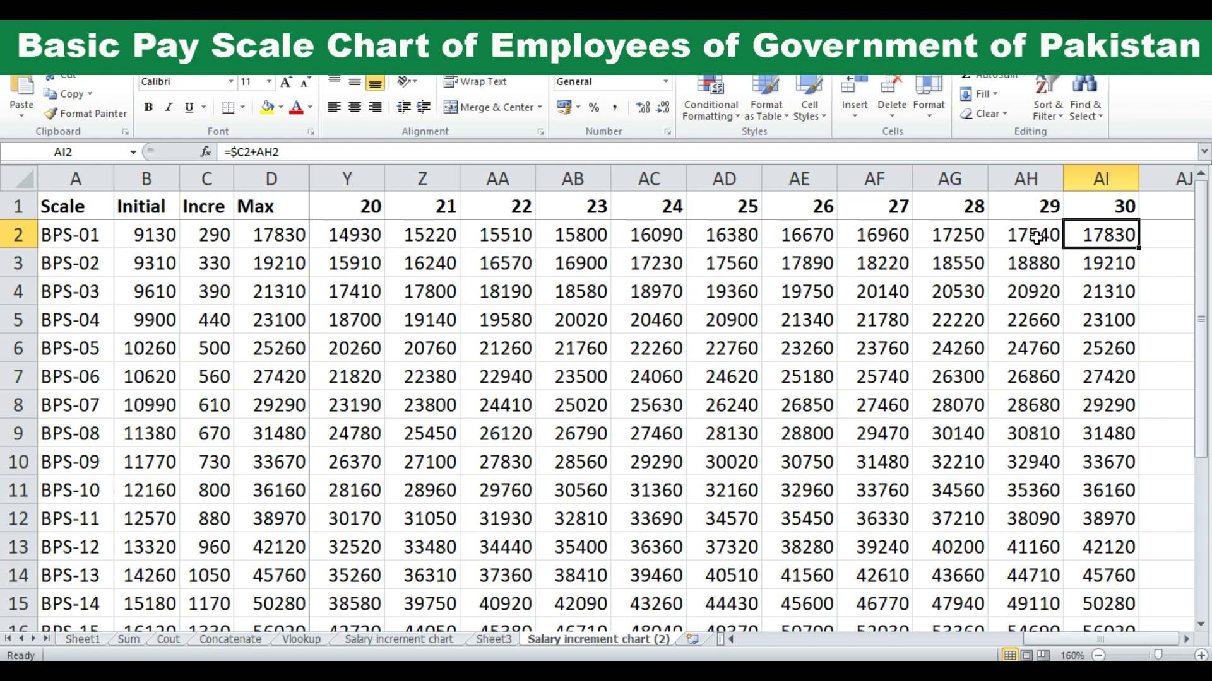
{"action": "double_click", "coordinate": [1116, 237]}
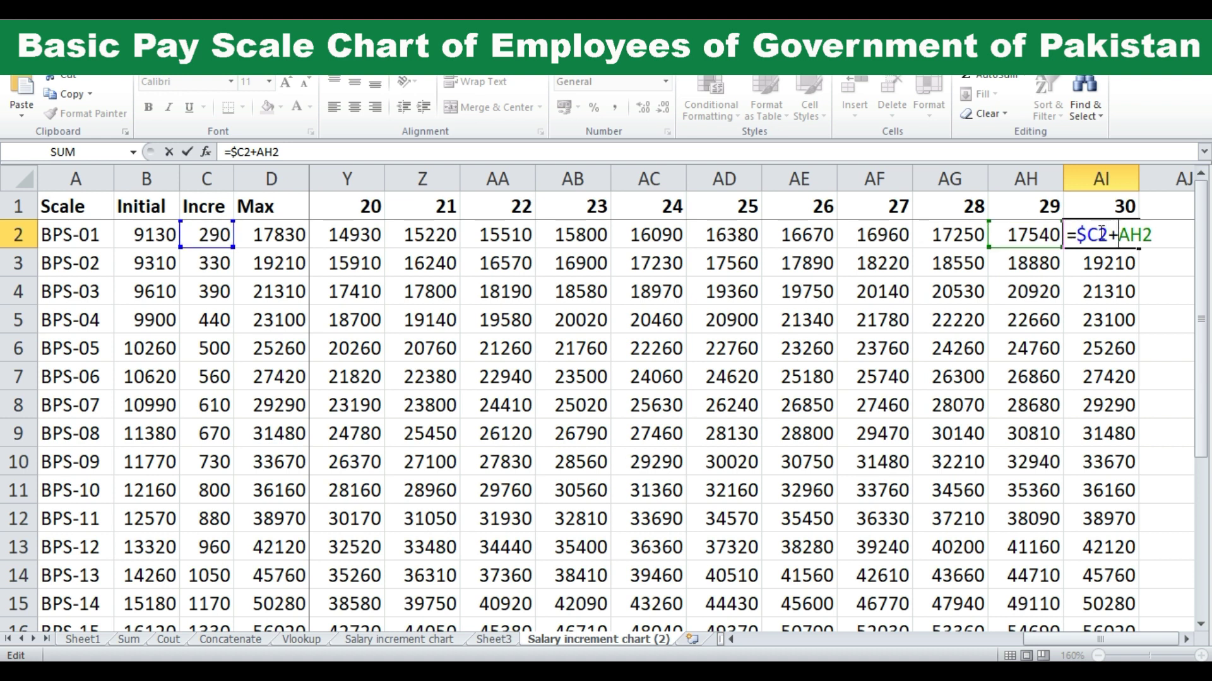
{"action": "key", "text": "Return"}
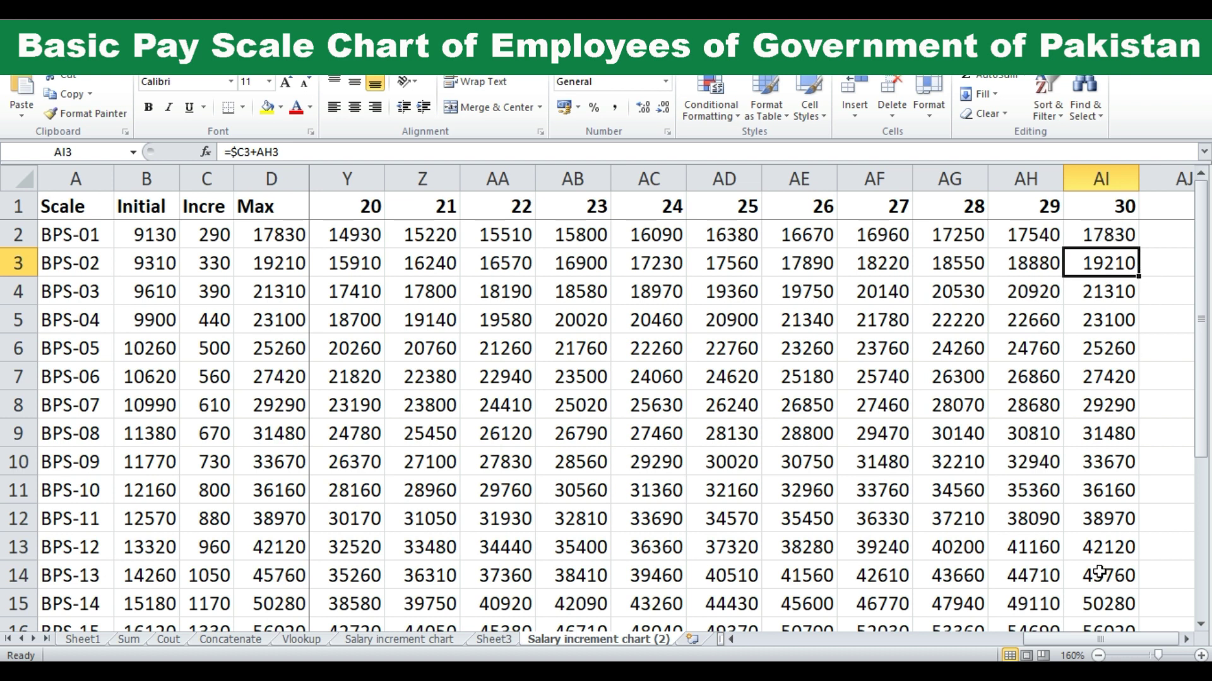
{"action": "left_click_drag", "start_coordinate": [1069, 641], "coordinate": [740, 639]}
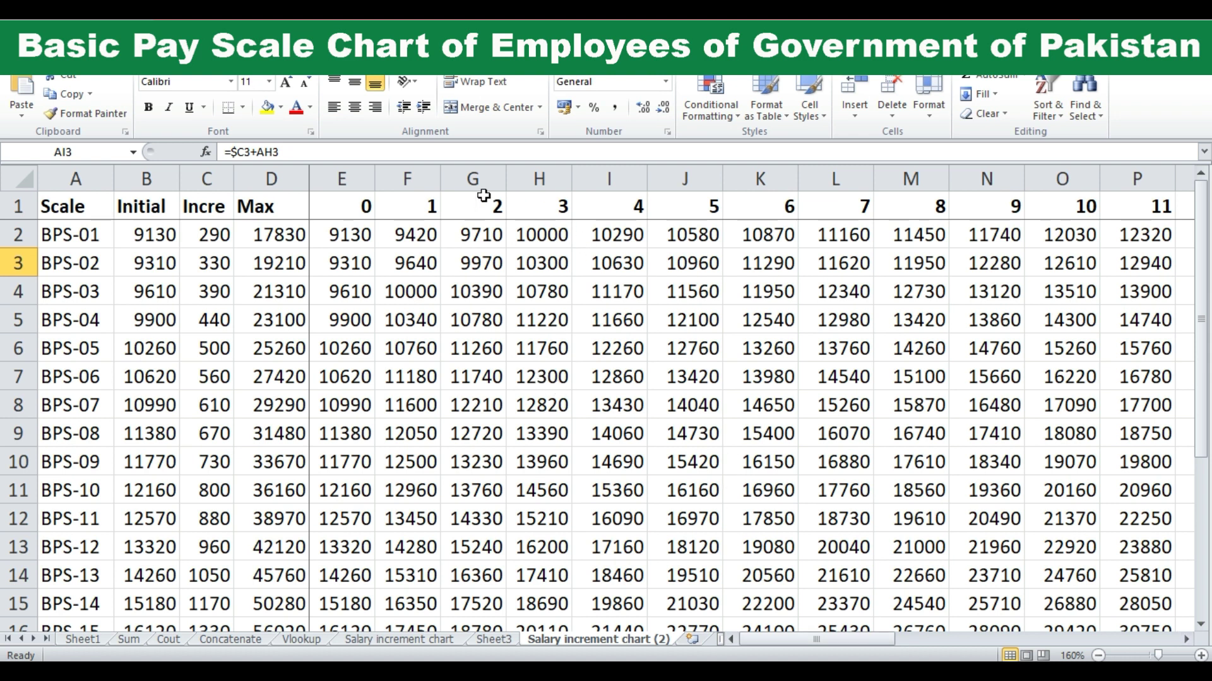
{"action": "left_click_drag", "start_coordinate": [359, 178], "coordinate": [1207, 187]}
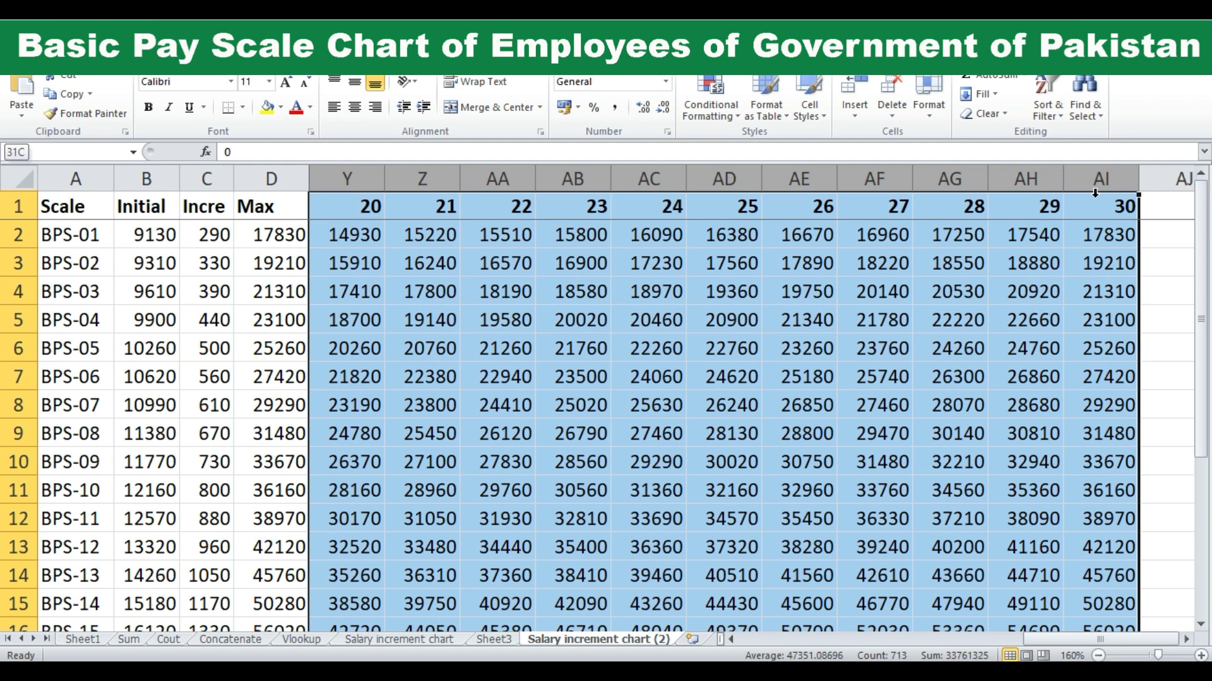
{"action": "left_click_drag", "start_coordinate": [1208, 187], "coordinate": [1139, 182]}
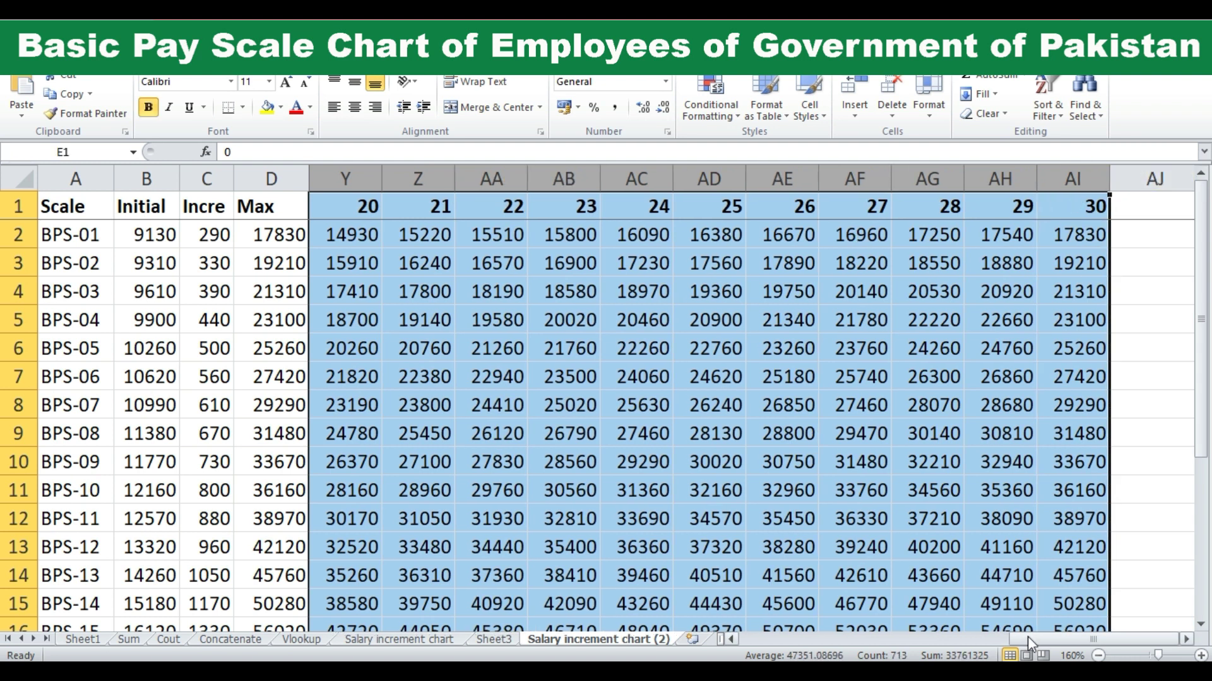
{"action": "left_click_drag", "start_coordinate": [1038, 641], "coordinate": [741, 640]}
{"action": "left_click", "coordinate": [598, 505]}
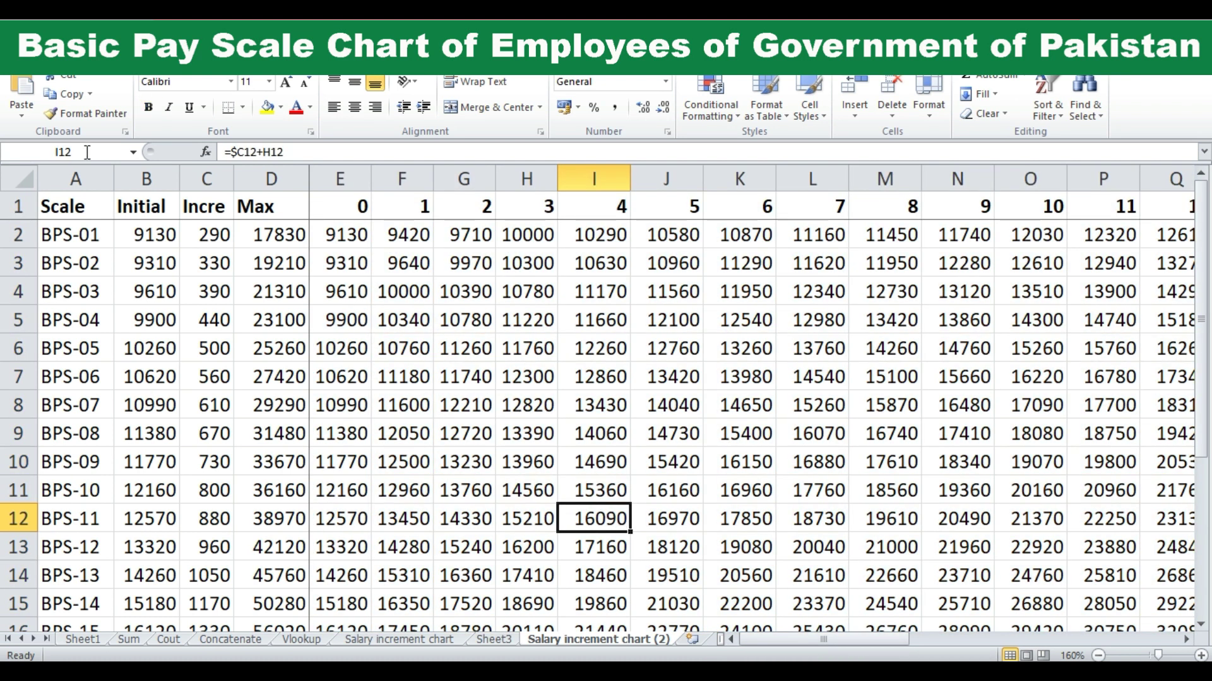
{"action": "left_click", "coordinate": [19, 206]}
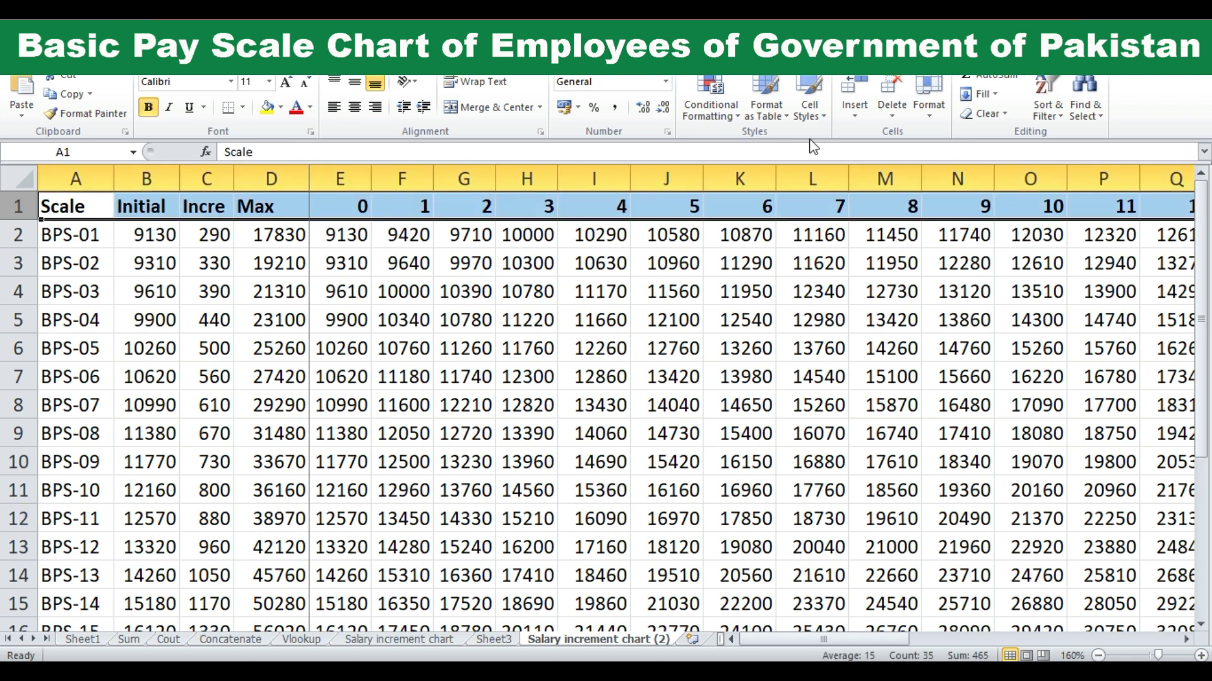
- Apply the Bad cell style to the header row, bold column A's scale names, and unbold the header
{"action": "left_click", "coordinate": [810, 118]}
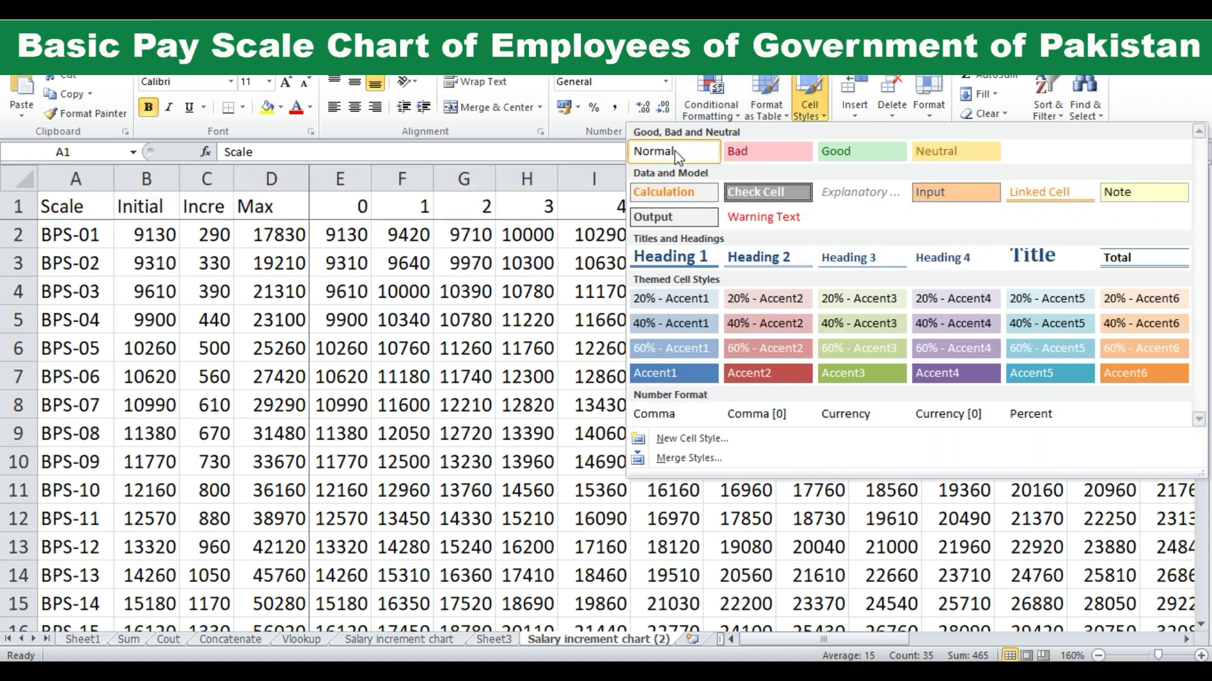
{"action": "left_click", "coordinate": [754, 151]}
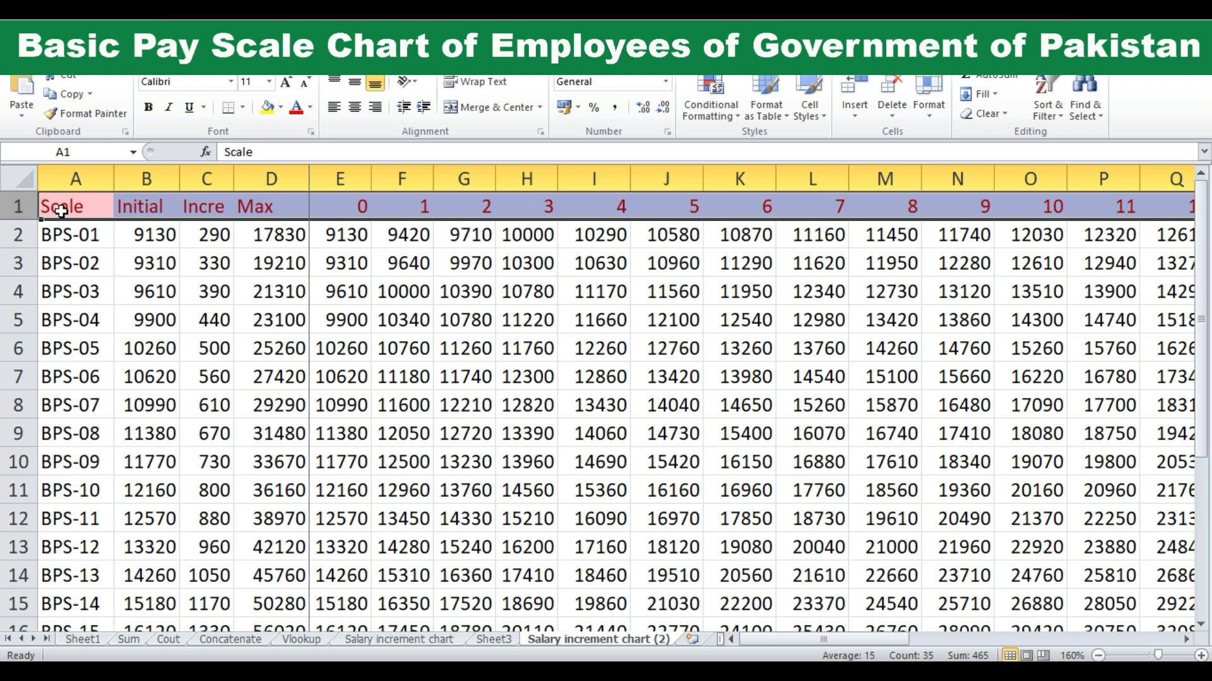
{"action": "left_click", "coordinate": [67, 179]}
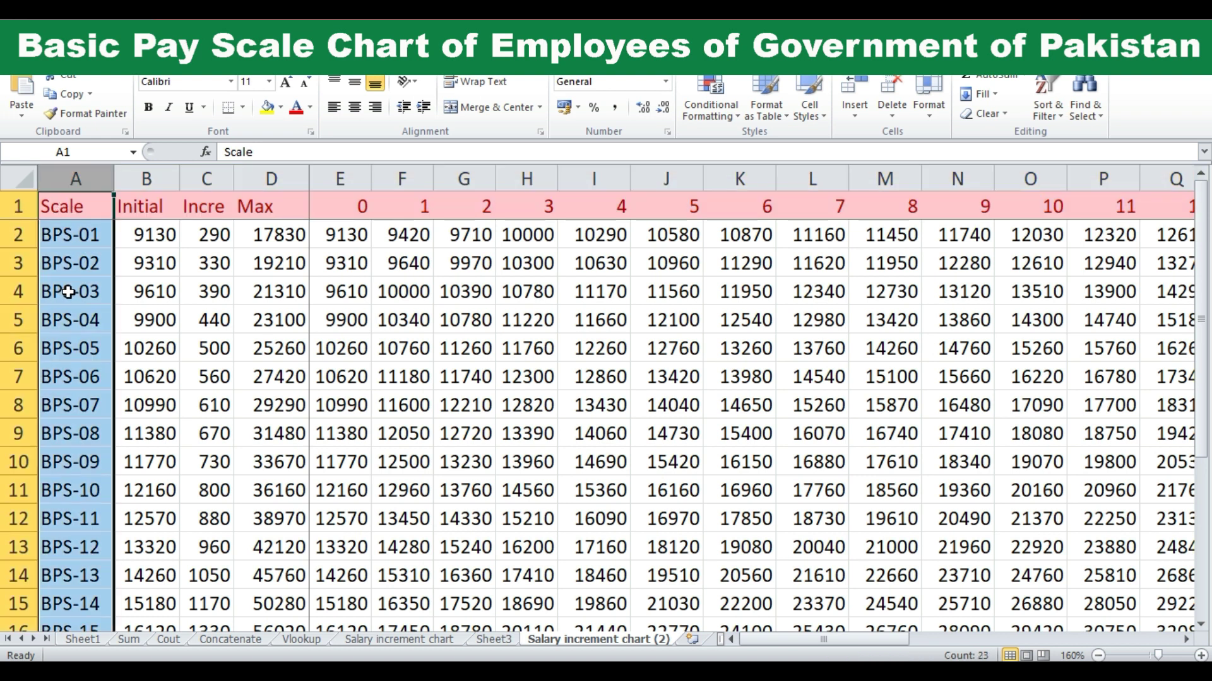
{"action": "key", "text": "ctrl+b"}
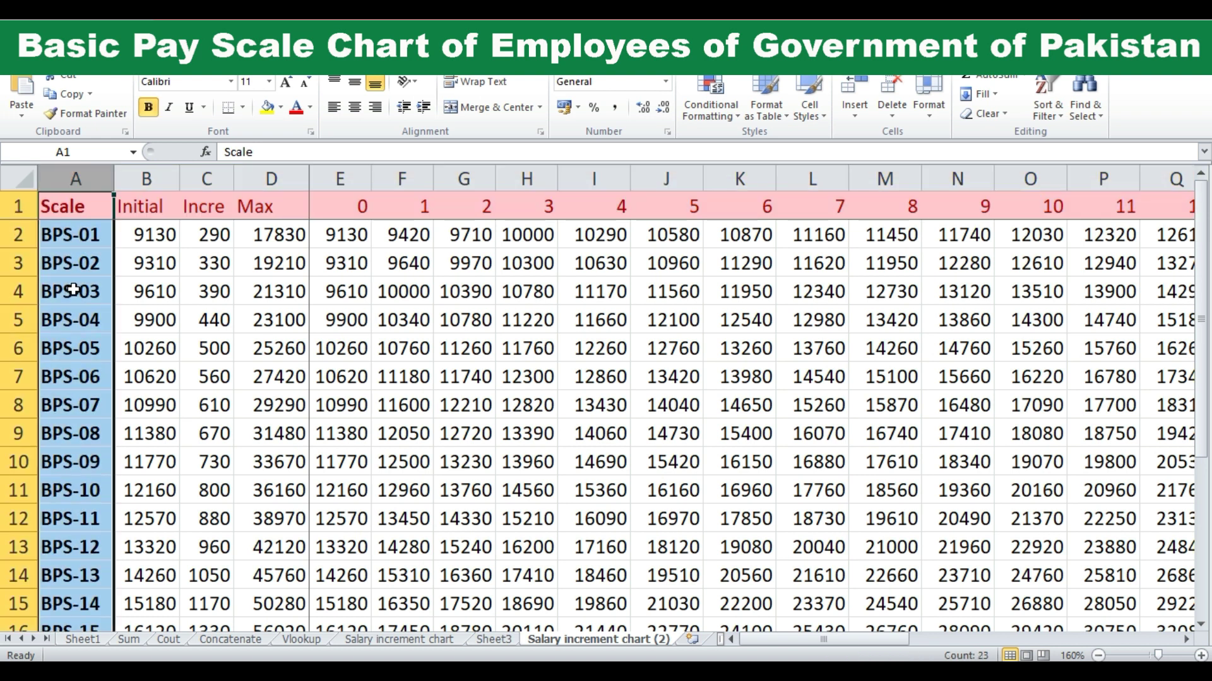
{"action": "left_click", "coordinate": [16, 206]}
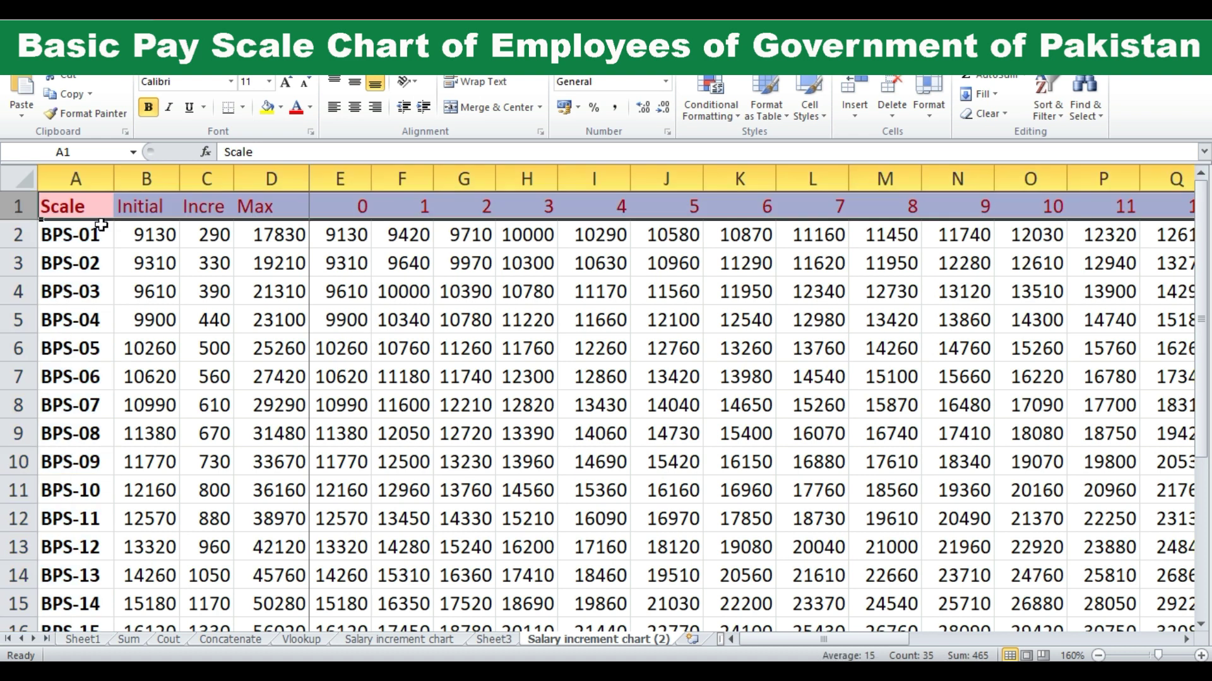
{"action": "key", "text": "ctrl+b"}
- Apply the light green 20% - Accent3 cell style to the BPS-01 row
{"action": "left_click", "coordinate": [125, 258]}
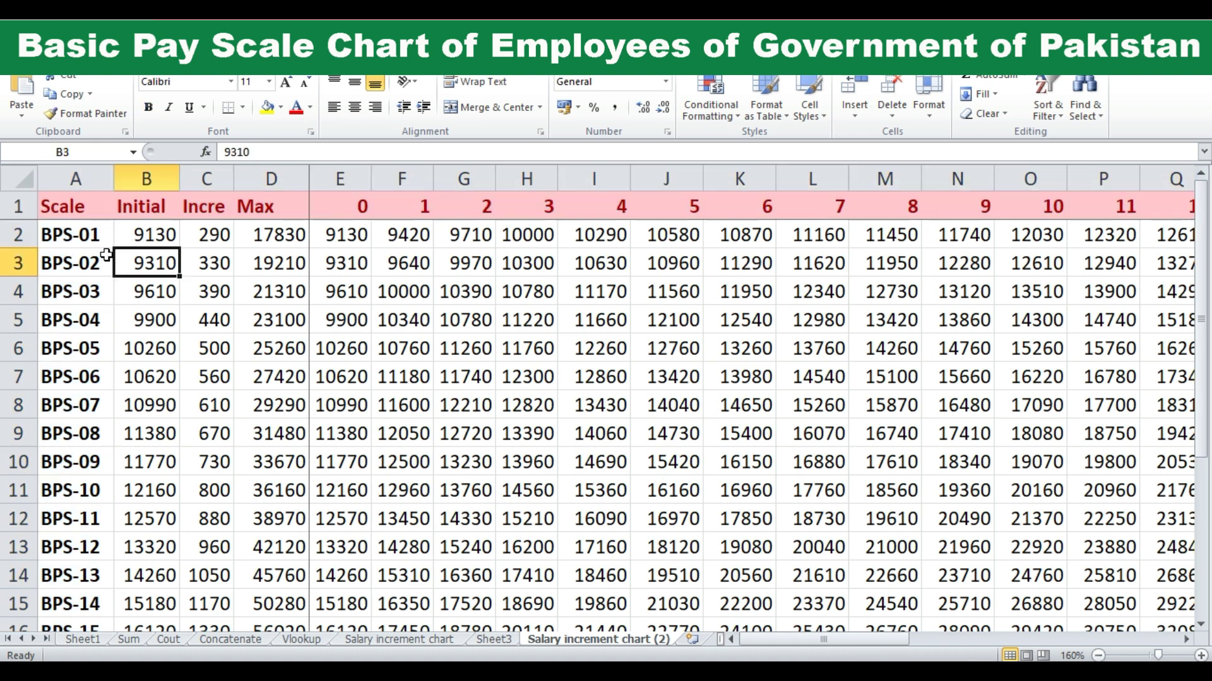
{"action": "left_click", "coordinate": [20, 234]}
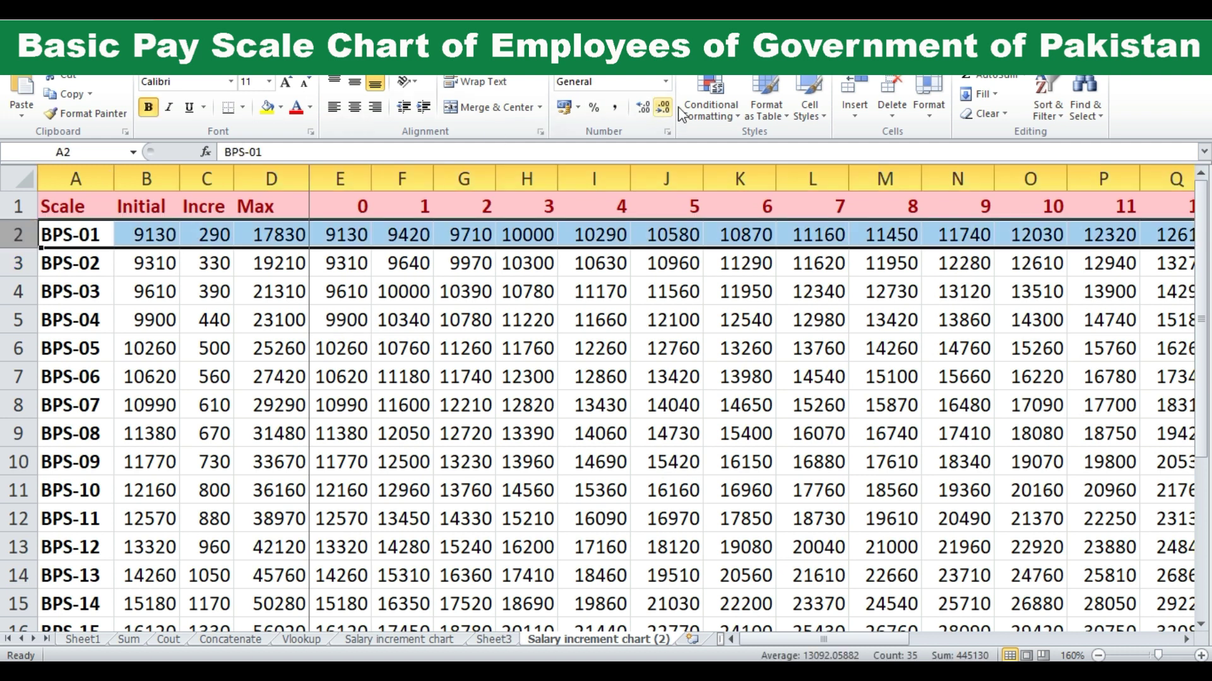
{"action": "left_click", "coordinate": [809, 111]}
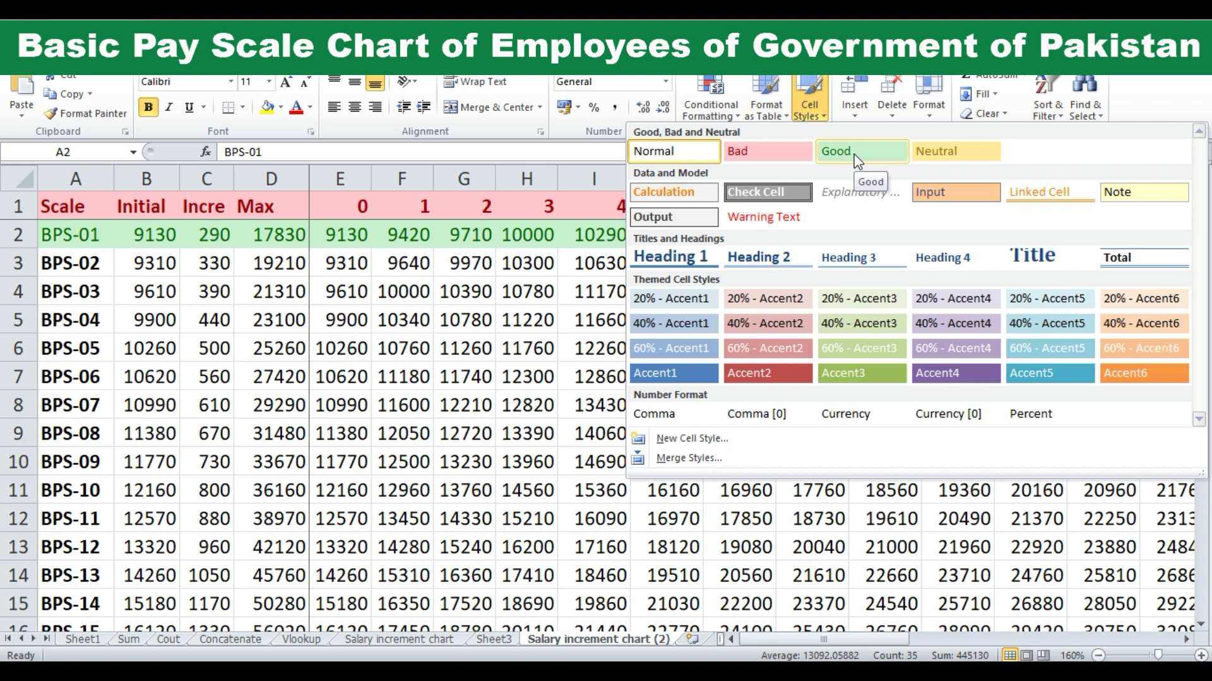
{"action": "left_click", "coordinate": [839, 303]}
{"action": "left_click", "coordinate": [412, 325]}
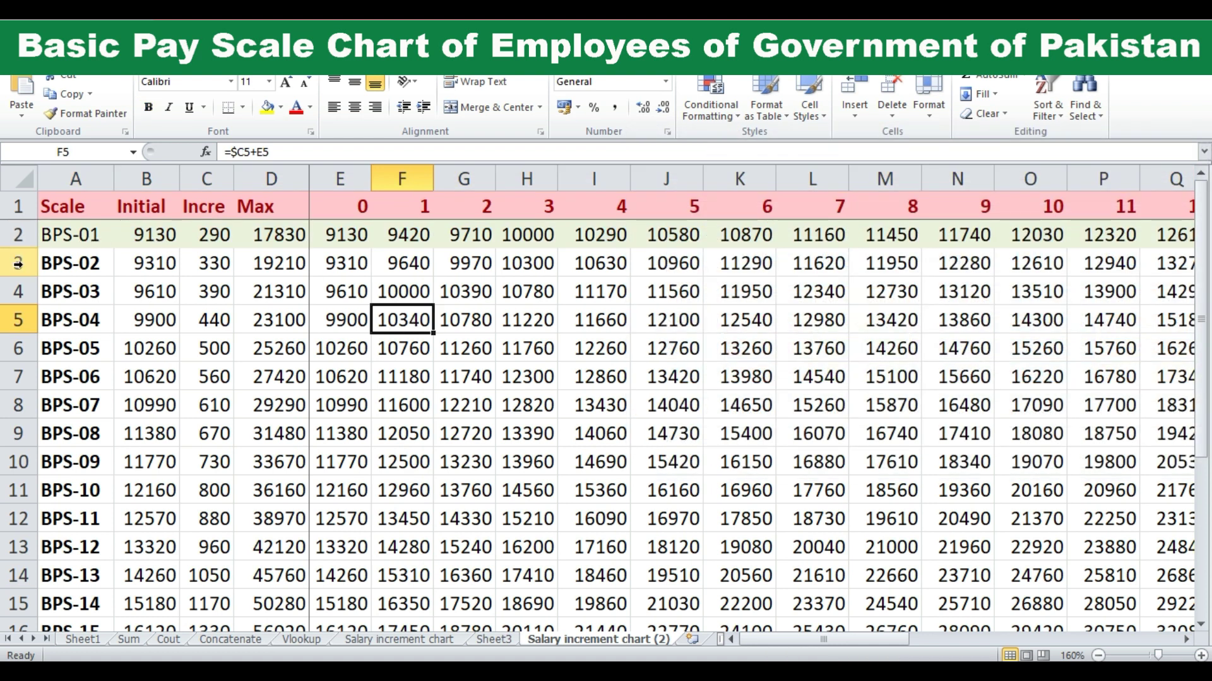
- Select the BPS-03 row, then open and dismiss the Go To prompt
{"action": "left_click", "coordinate": [16, 291]}
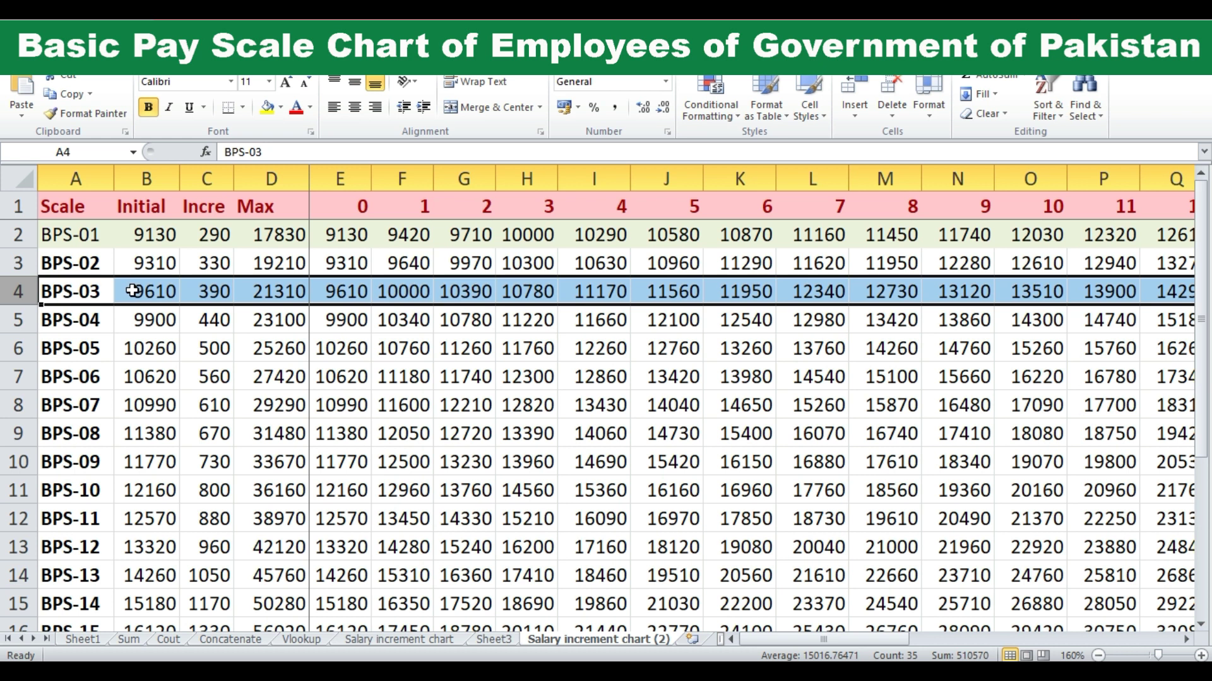
{"action": "key", "text": "ctrl+g"}
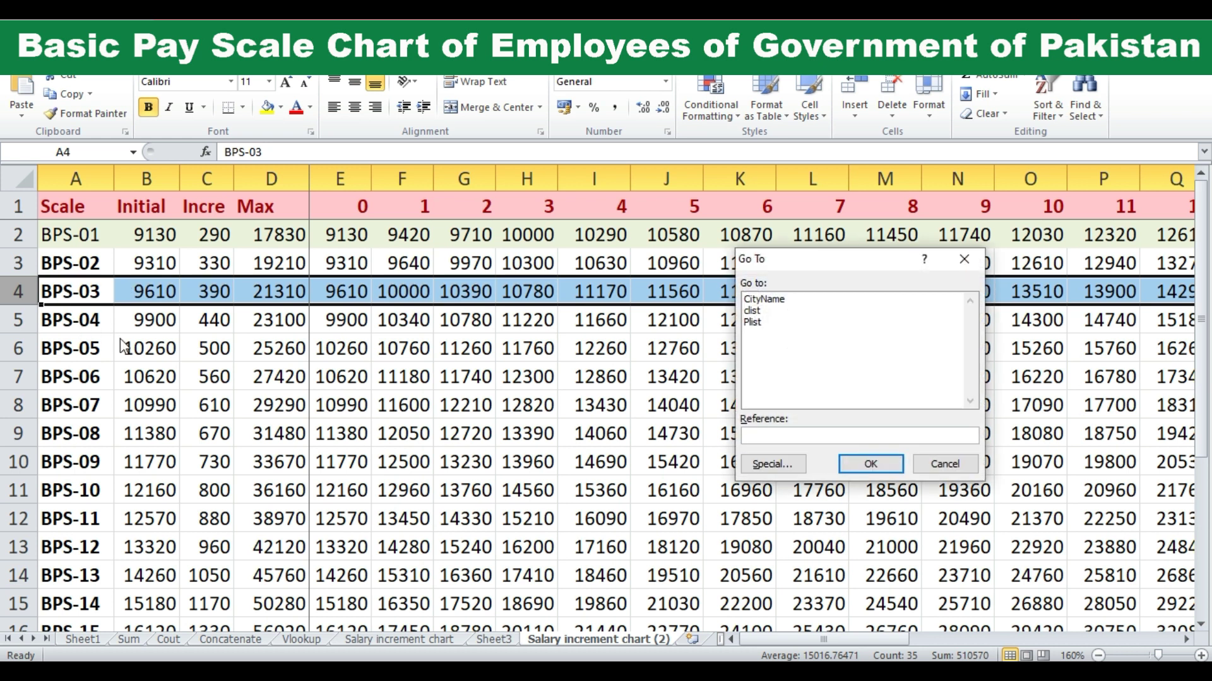
{"action": "key", "text": "Escape"}
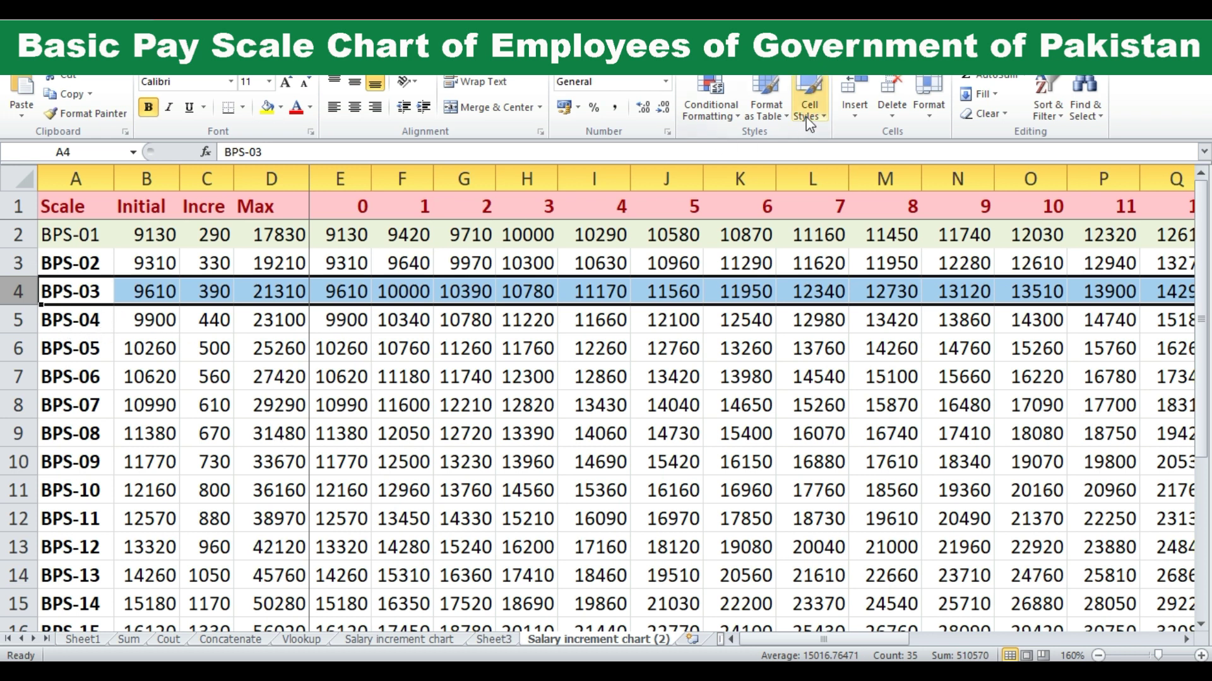
- Apply the yellow Neutral cell style to the BPS-02 row
{"action": "left_click", "coordinate": [18, 263]}
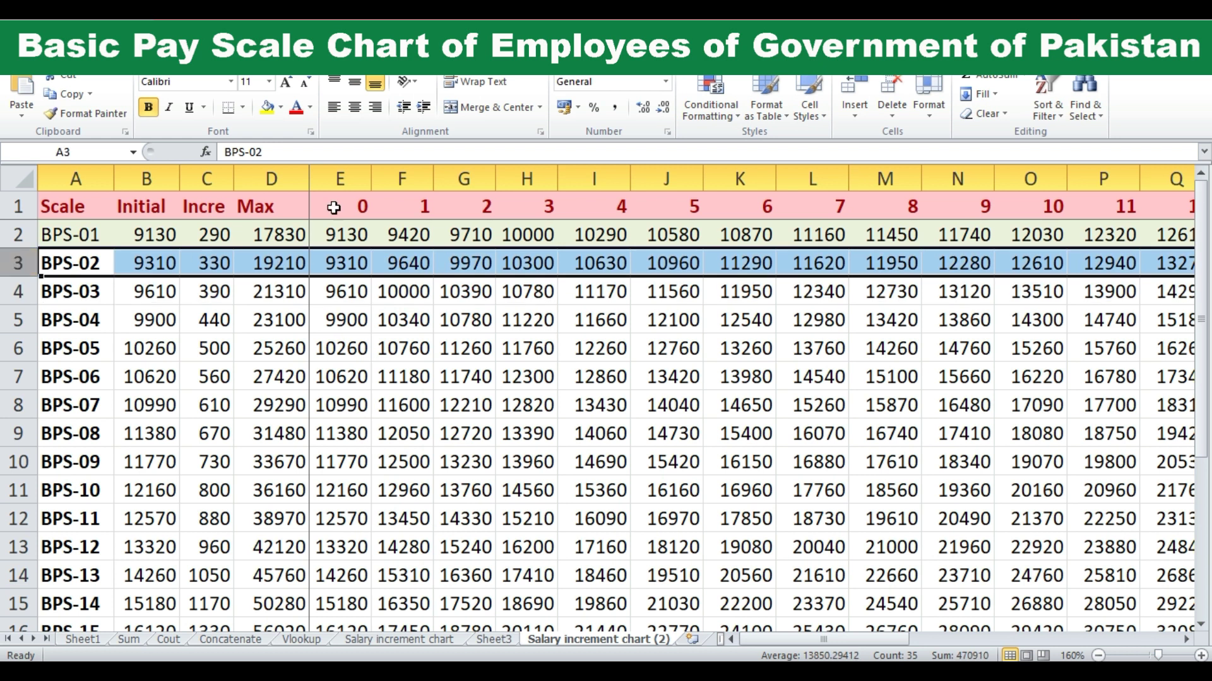
{"action": "left_click", "coordinate": [807, 104]}
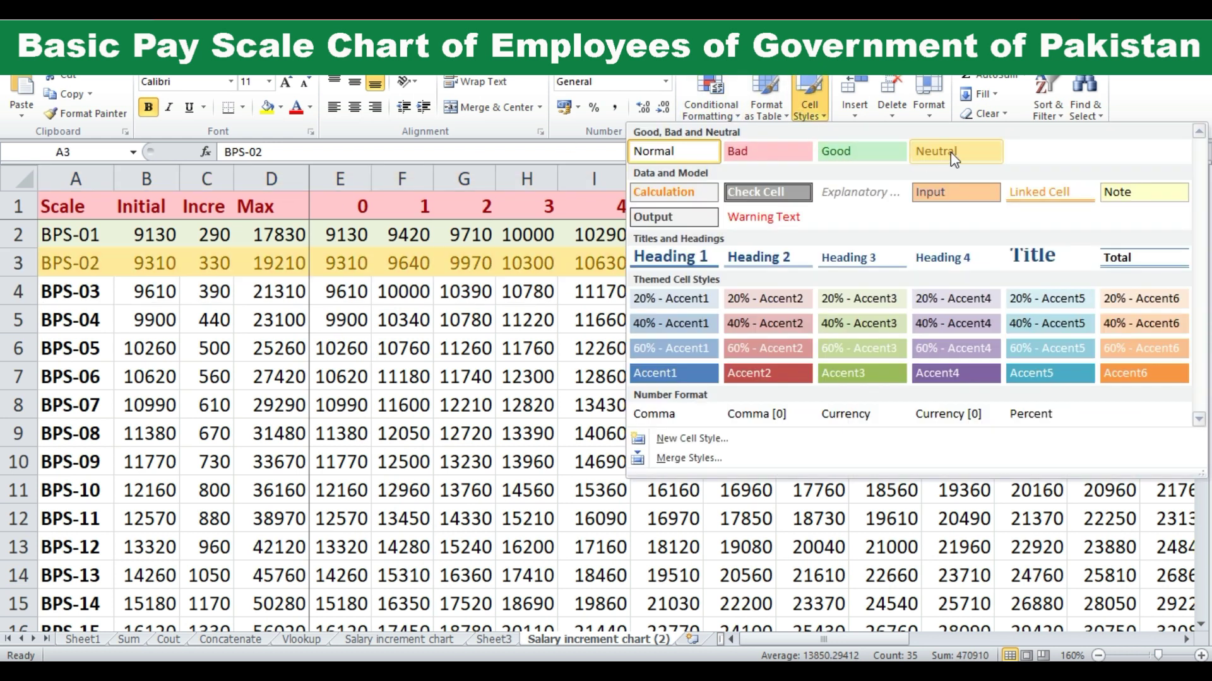
{"action": "left_click", "coordinate": [950, 153]}
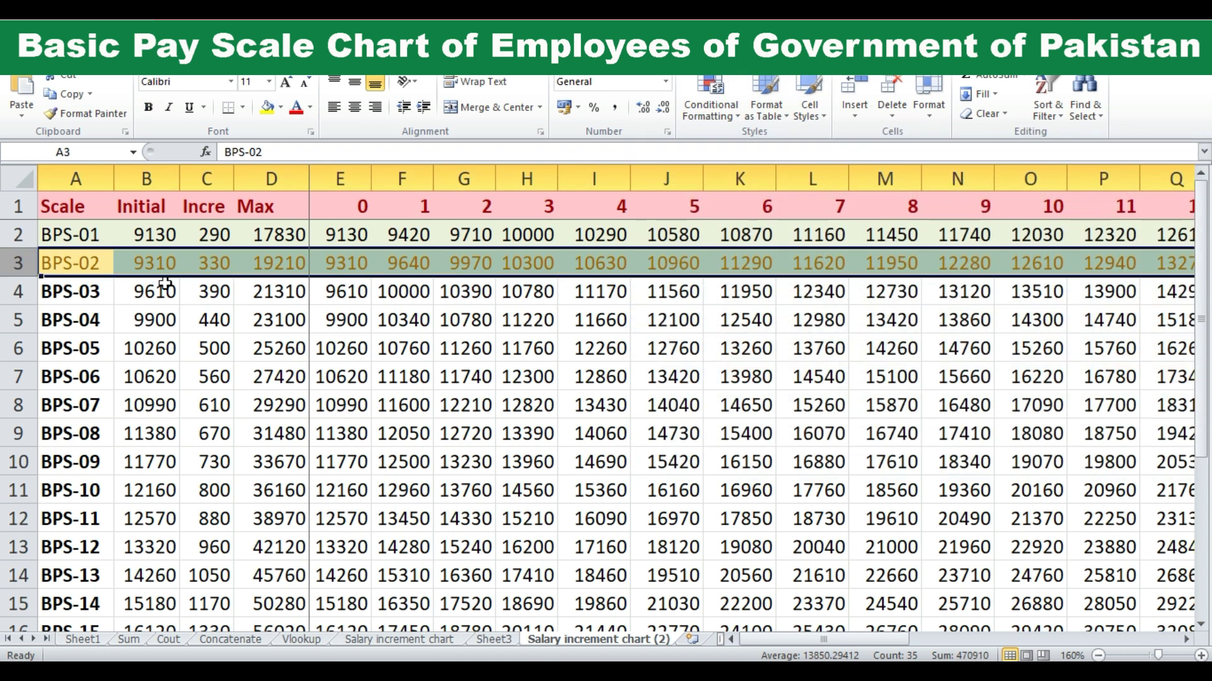
{"action": "left_click", "coordinate": [233, 309]}
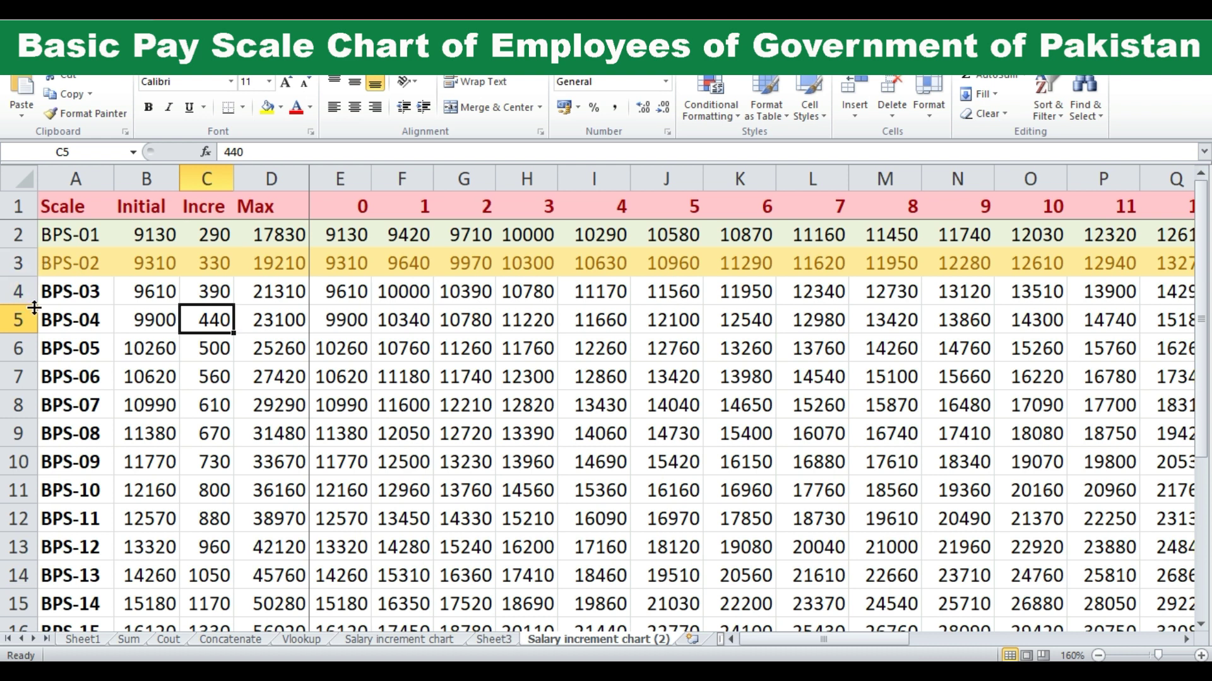
- Copy the yellow Neutral style onto rows BPS-04, BPS-06 and BPS-08
{"action": "left_click", "coordinate": [19, 320]}
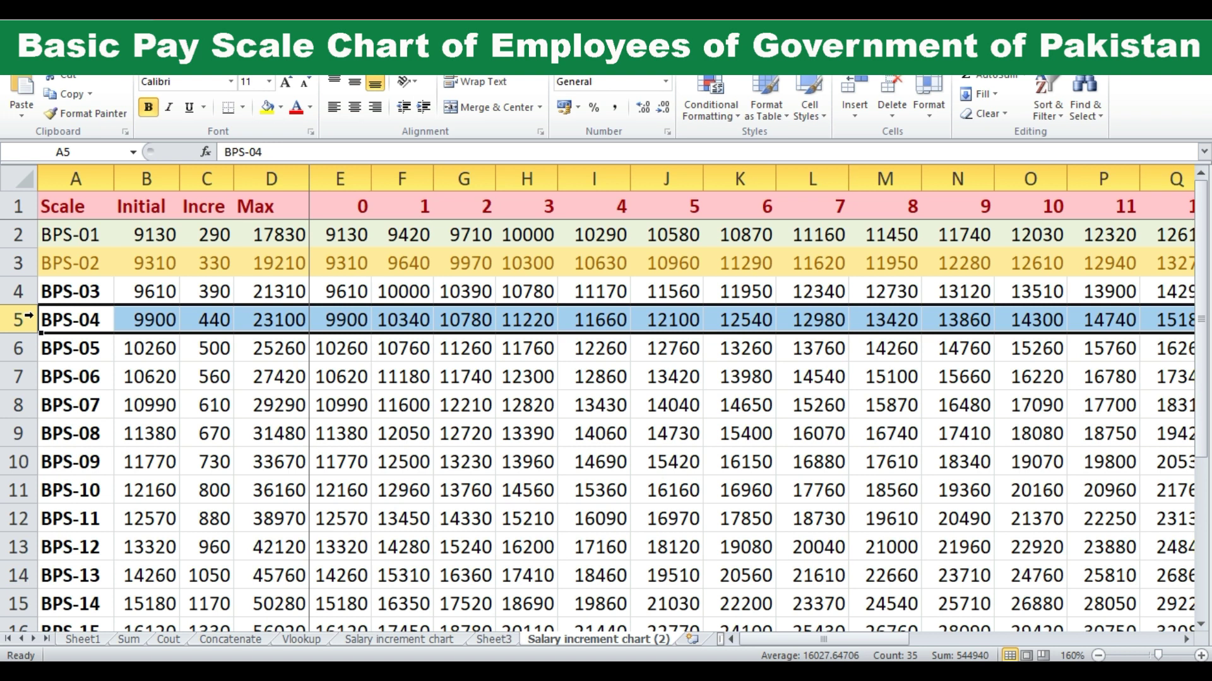
{"action": "left_click", "coordinate": [28, 318]}
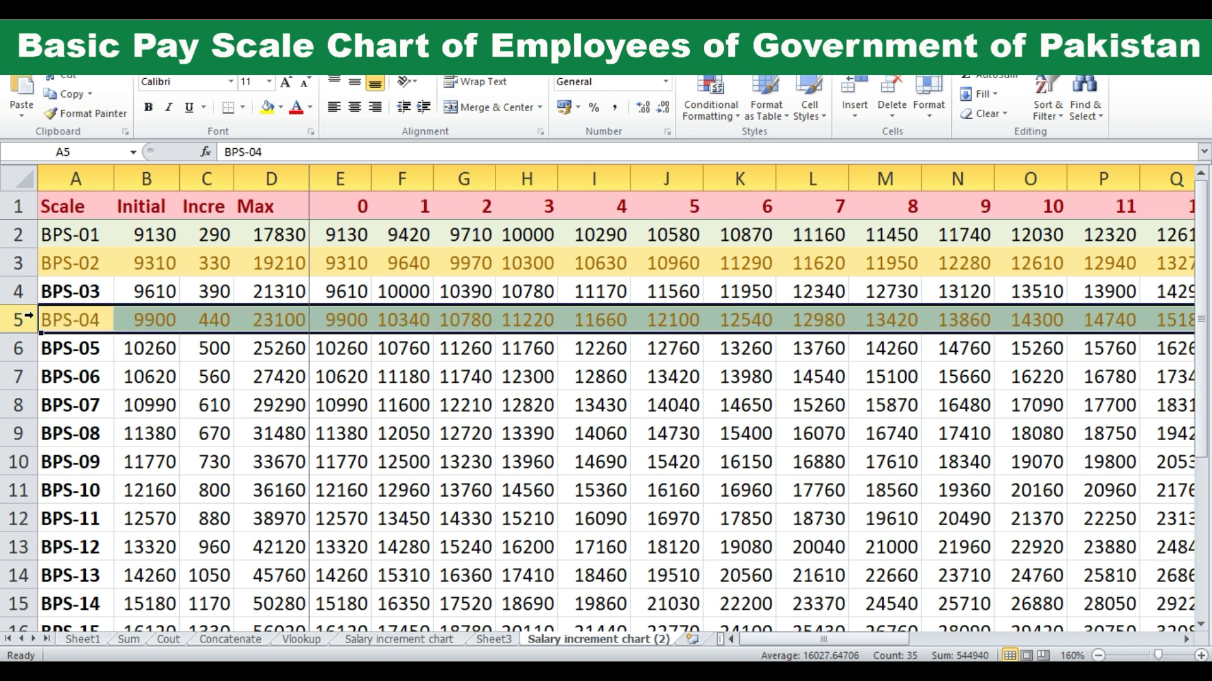
{"action": "left_click", "coordinate": [17, 376]}
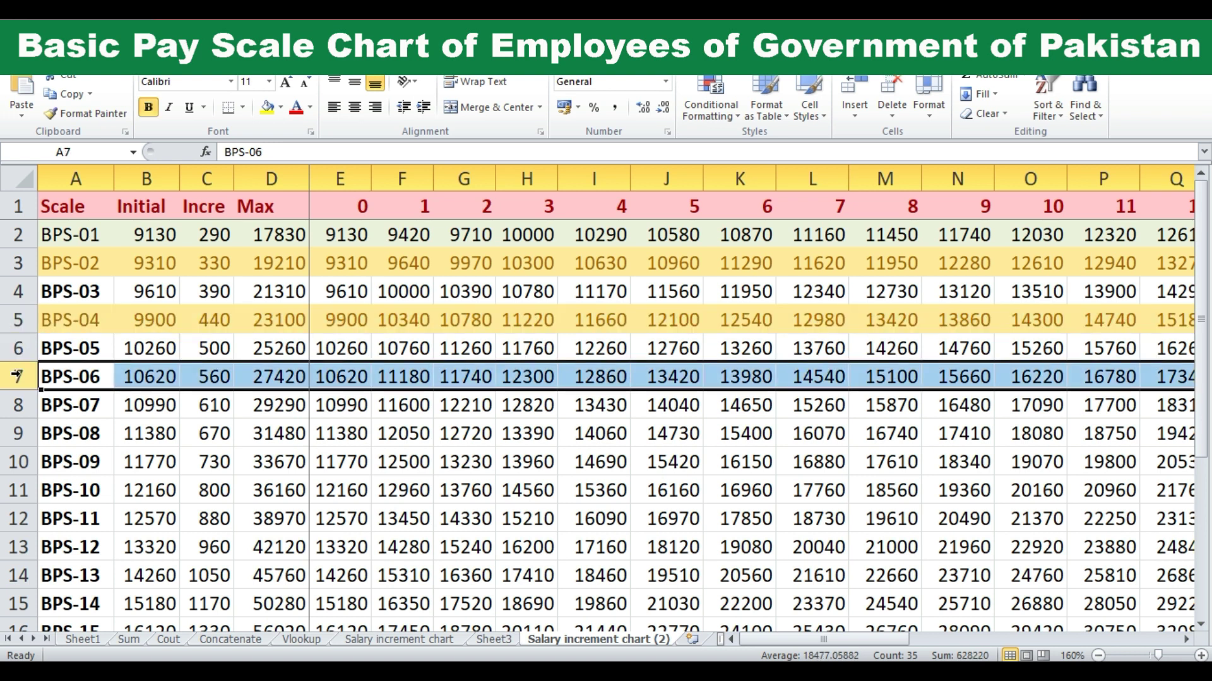
{"action": "left_click", "coordinate": [17, 376]}
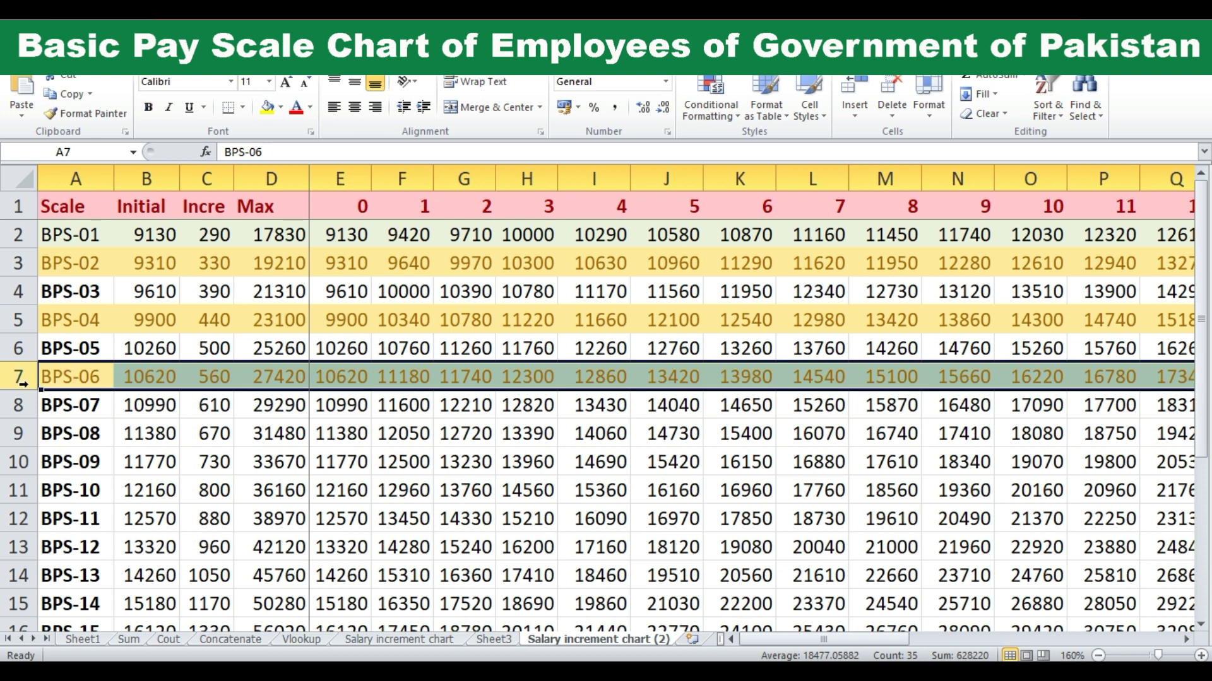
{"action": "left_click", "coordinate": [19, 433]}
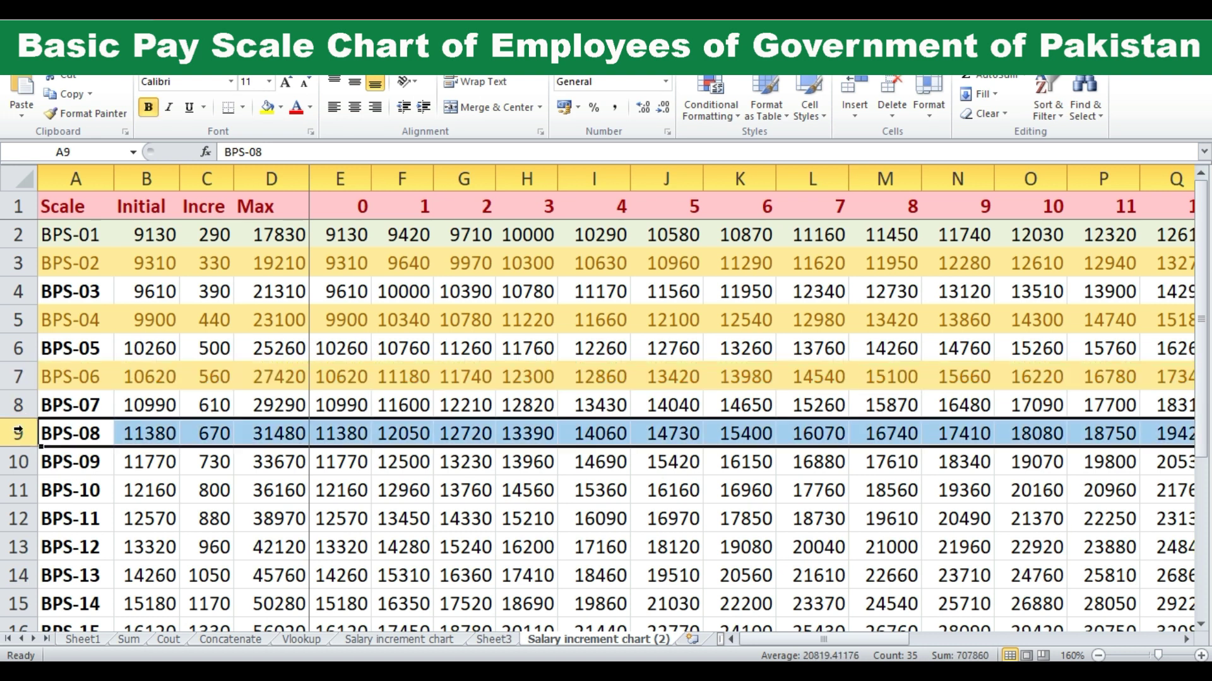
{"action": "left_click", "coordinate": [19, 432]}
{"action": "scroll", "coordinate": [66, 460], "scroll_direction": "down", "scroll_amount": 1}
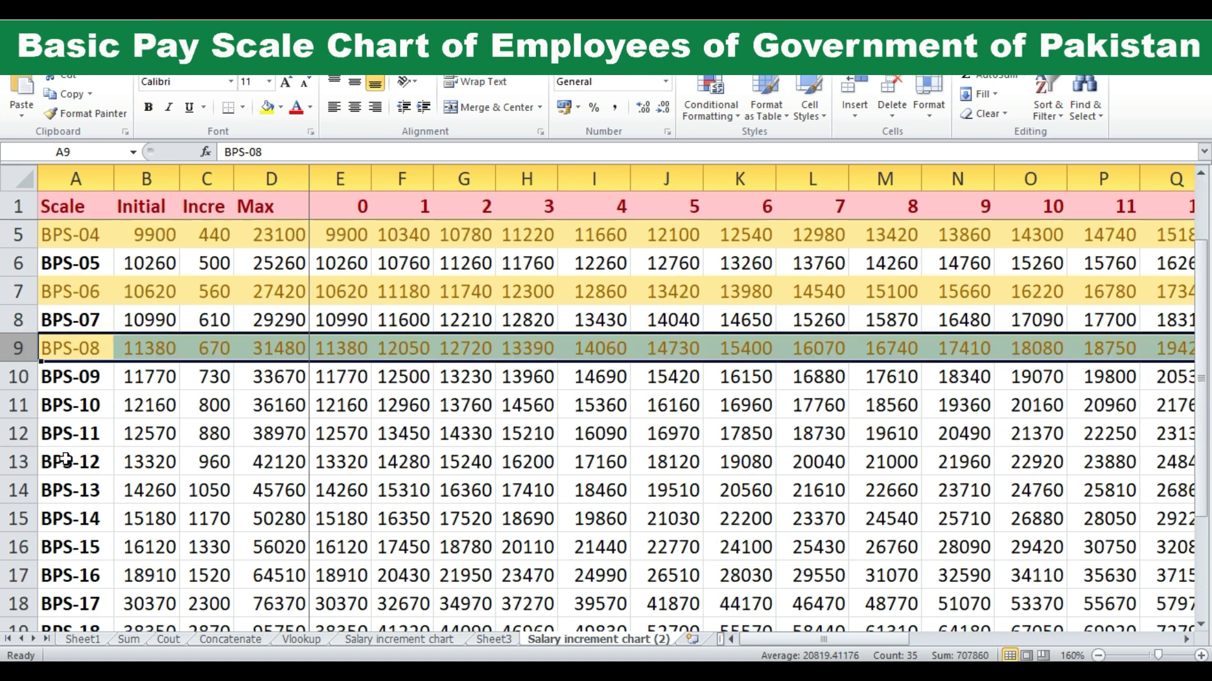
- Extend the yellow style to BPS-10, BPS-12, BPS-14, BPS-16, BPS-18 and remaining even rows
{"action": "left_click", "coordinate": [18, 406]}
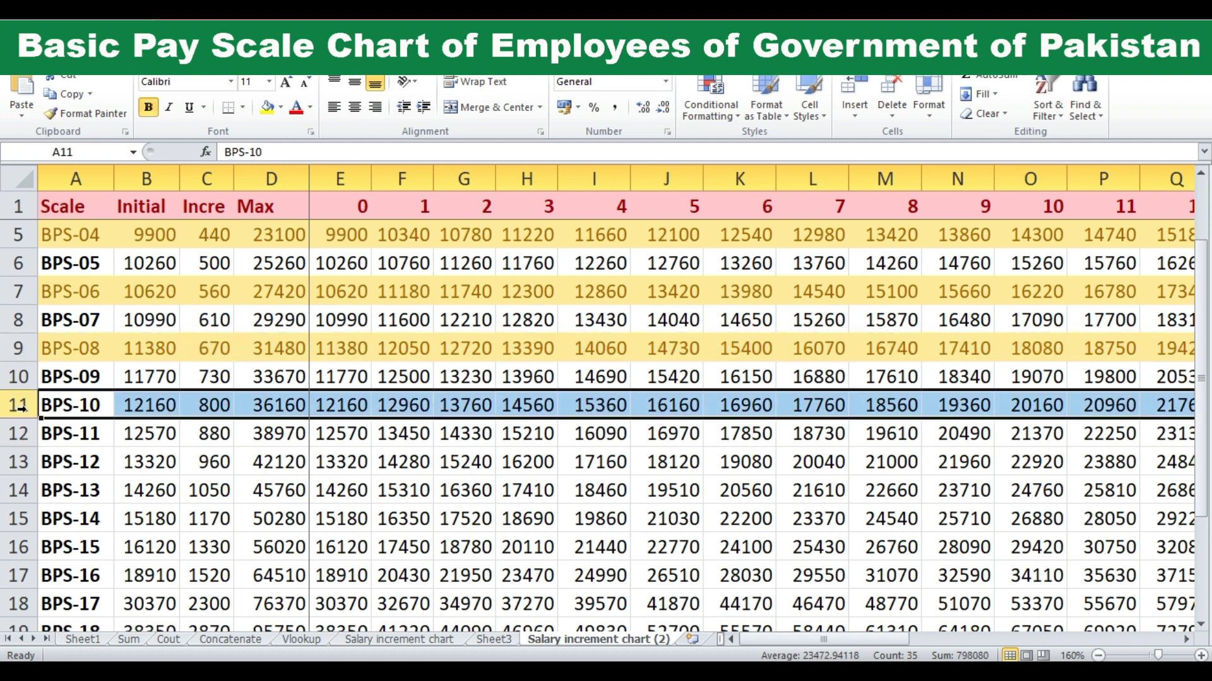
{"action": "left_click", "coordinate": [21, 409]}
{"action": "scroll", "coordinate": [21, 410], "scroll_direction": "down", "scroll_amount": 1}
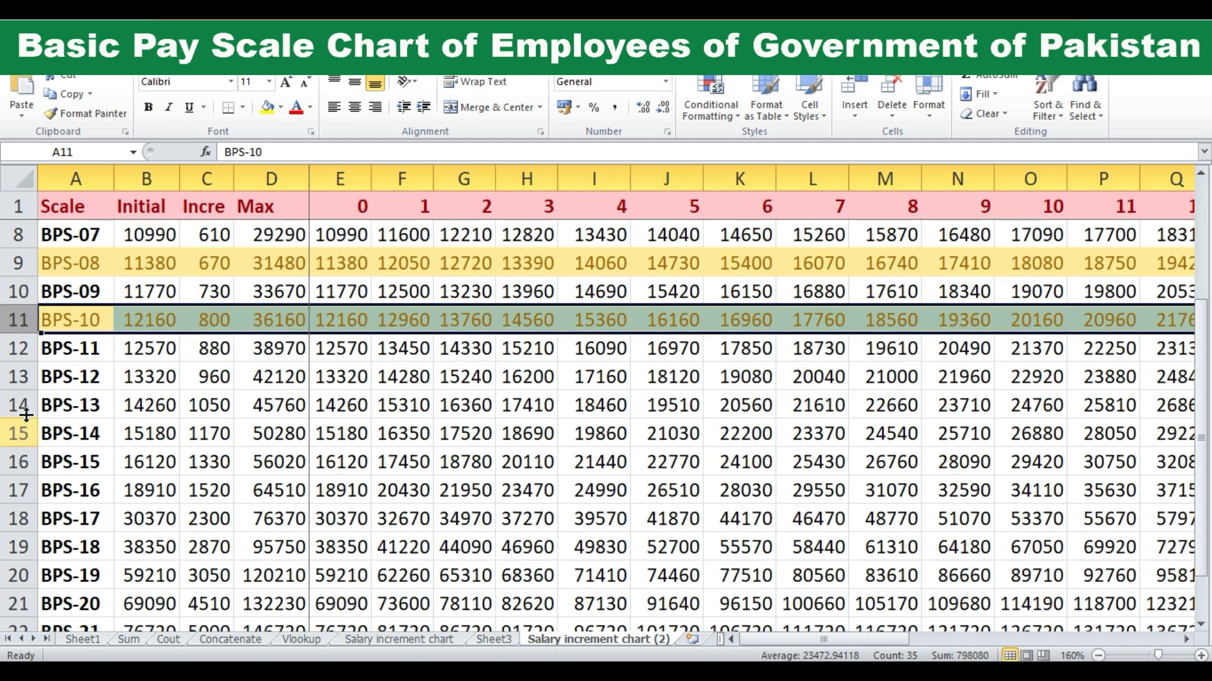
{"action": "left_click", "coordinate": [26, 388]}
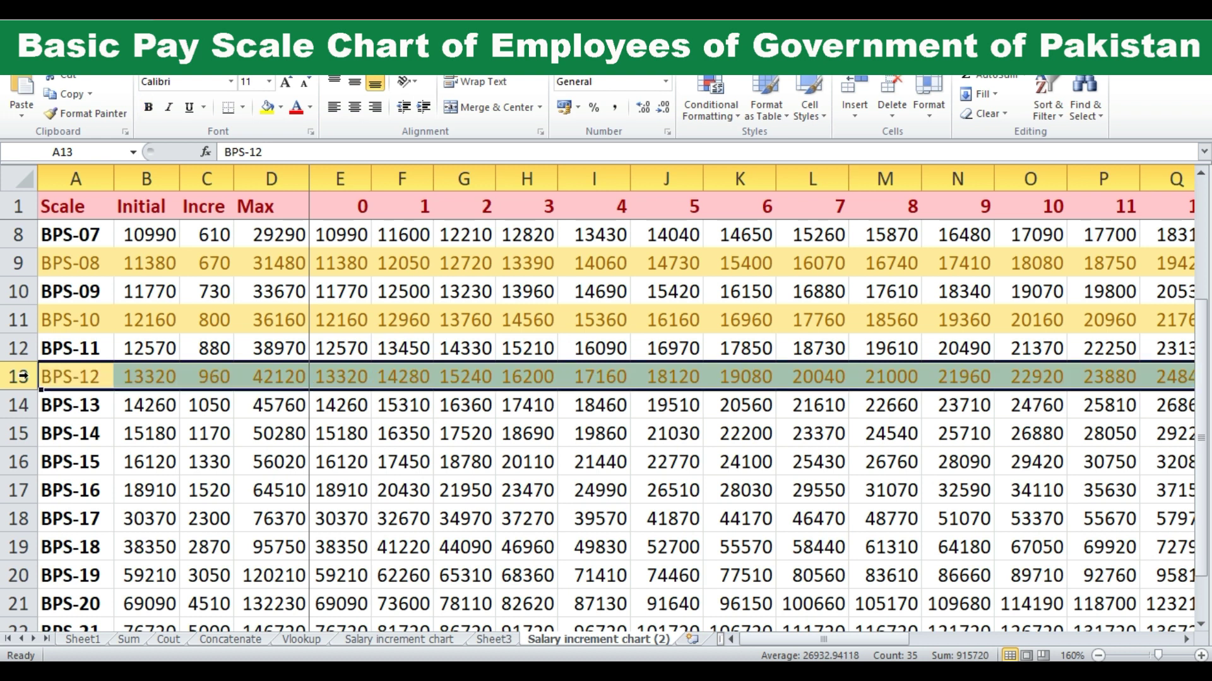
{"action": "left_click", "coordinate": [19, 434]}
{"action": "left_click", "coordinate": [19, 491]}
{"action": "scroll", "coordinate": [20, 490], "scroll_direction": "down", "scroll_amount": 1}
{"action": "left_click", "coordinate": [19, 462]}
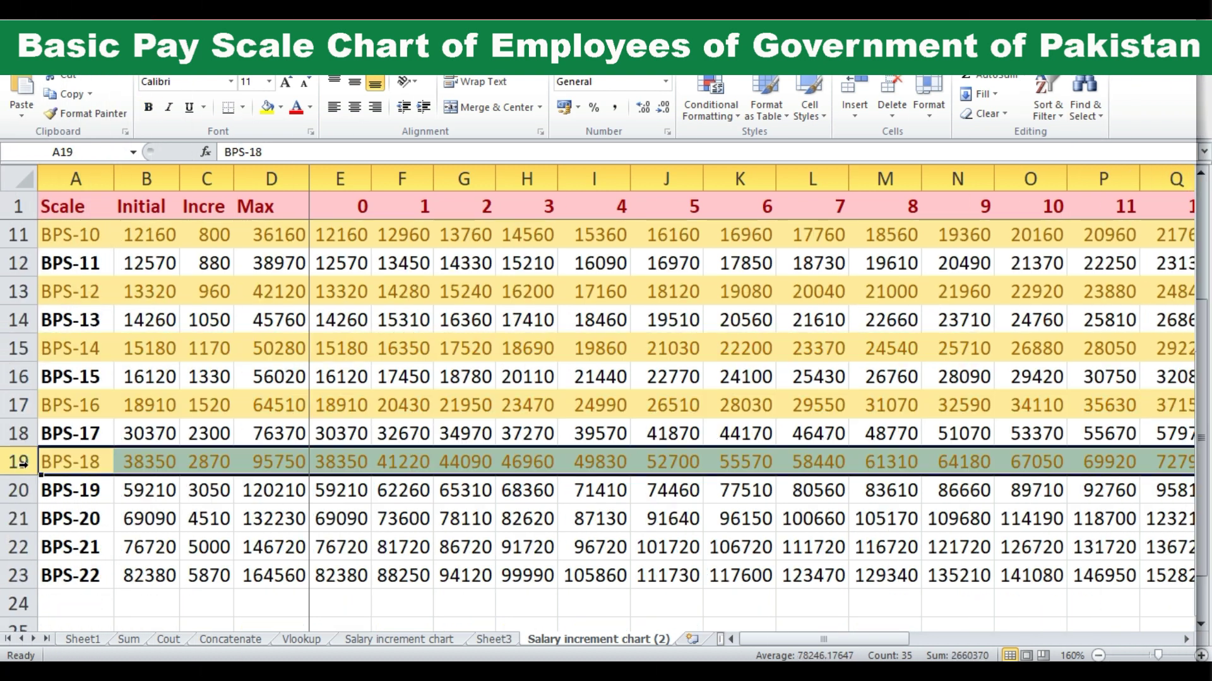
{"action": "left_click", "coordinate": [20, 576]}
{"action": "scroll", "coordinate": [287, 484], "scroll_direction": "up", "scroll_amount": 3}
- Apply the pink Bad cell style to the BPS-03 row
{"action": "left_click", "coordinate": [19, 291]}
{"action": "left_click", "coordinate": [810, 101]}
{"action": "left_click", "coordinate": [758, 154]}
- Repeat the pink Bad style on the odd scale rows BPS-05 through BPS-13
{"action": "left_click", "coordinate": [18, 348]}
{"action": "key", "text": "F4"}
{"action": "left_click", "coordinate": [18, 405]}
{"action": "left_click", "coordinate": [26, 472]}
{"action": "scroll", "coordinate": [26, 472], "scroll_direction": "down", "scroll_amount": 3}
{"action": "key", "text": "F4"}
{"action": "left_click", "coordinate": [19, 434]}
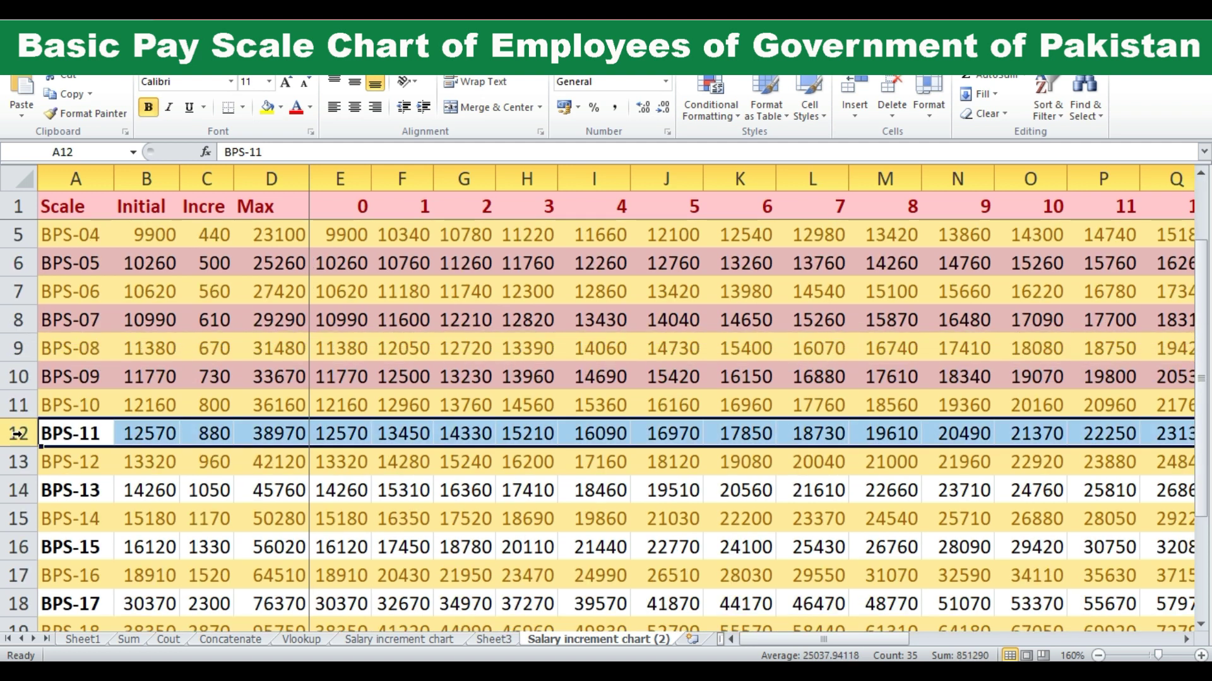
{"action": "key", "text": "F4"}
{"action": "left_click", "coordinate": [18, 490]}
{"action": "key", "text": "F4"}
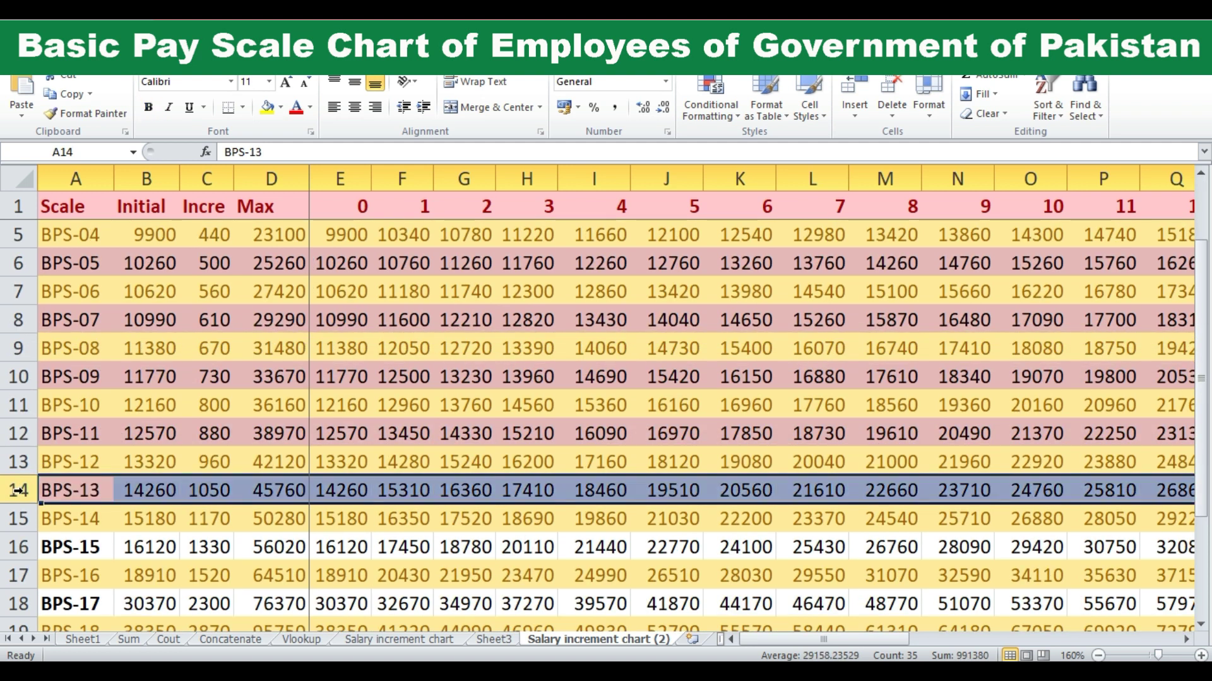
- Repeat the pink style on BPS-15, BPS-17, BPS-19 and BPS-21
{"action": "scroll", "coordinate": [18, 491], "scroll_direction": "down", "scroll_amount": 3}
{"action": "left_click", "coordinate": [19, 465]}
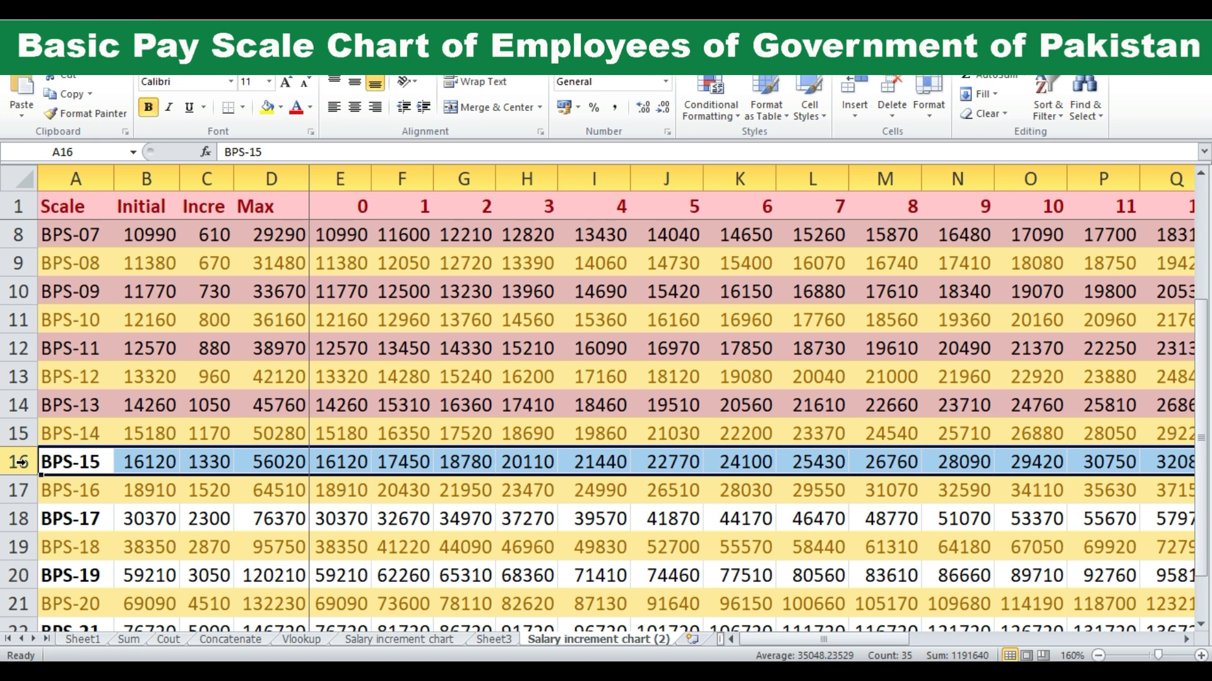
{"action": "key", "text": "F4"}
{"action": "left_click", "coordinate": [18, 518]}
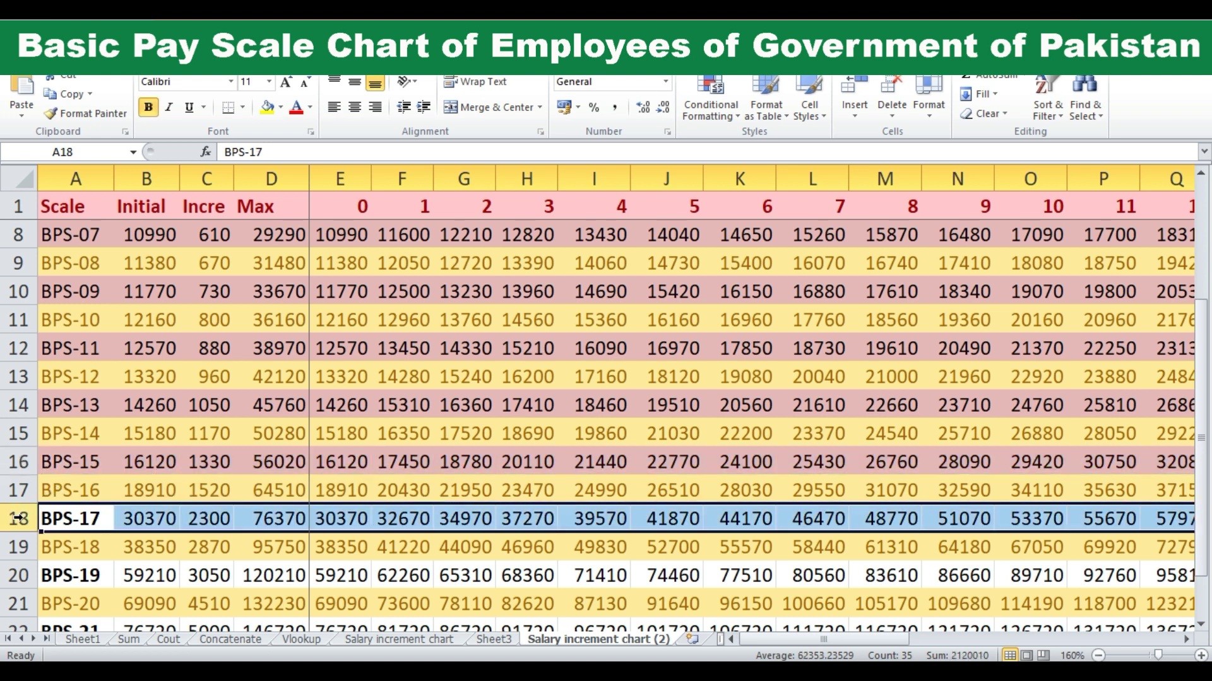
{"action": "key", "text": "F4"}
{"action": "scroll", "coordinate": [18, 511], "scroll_direction": "down", "scroll_amount": 3}
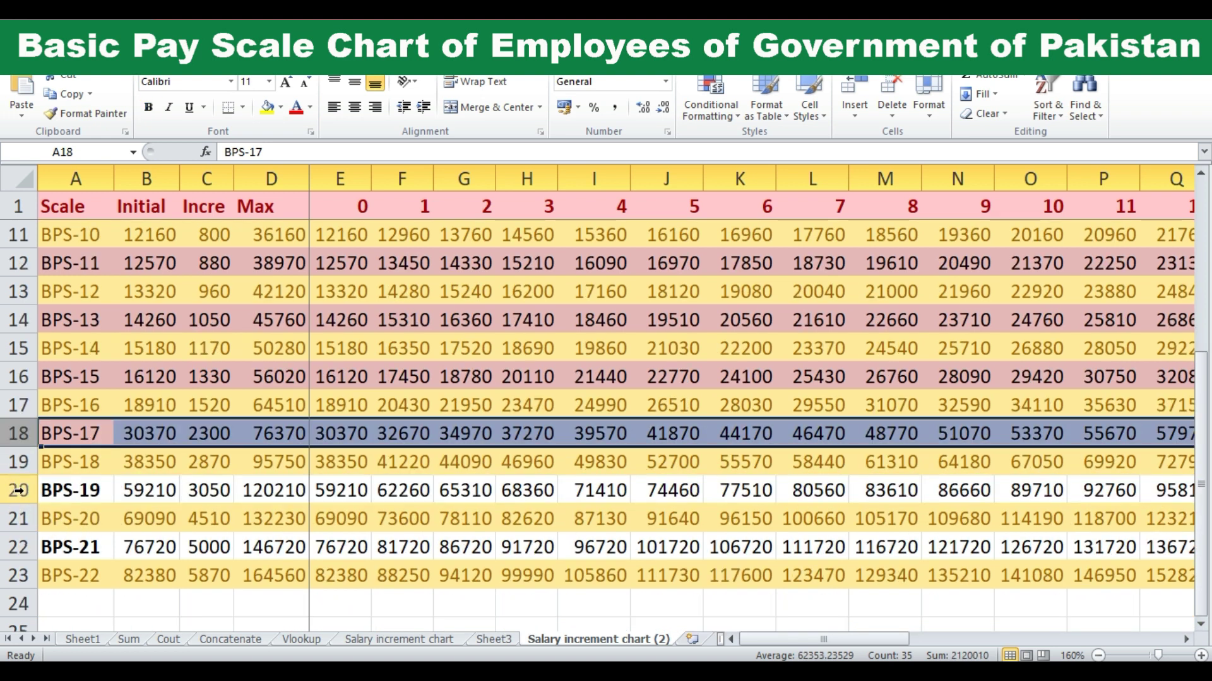
{"action": "left_click", "coordinate": [18, 490]}
{"action": "key", "text": "F4"}
{"action": "left_click", "coordinate": [19, 546]}
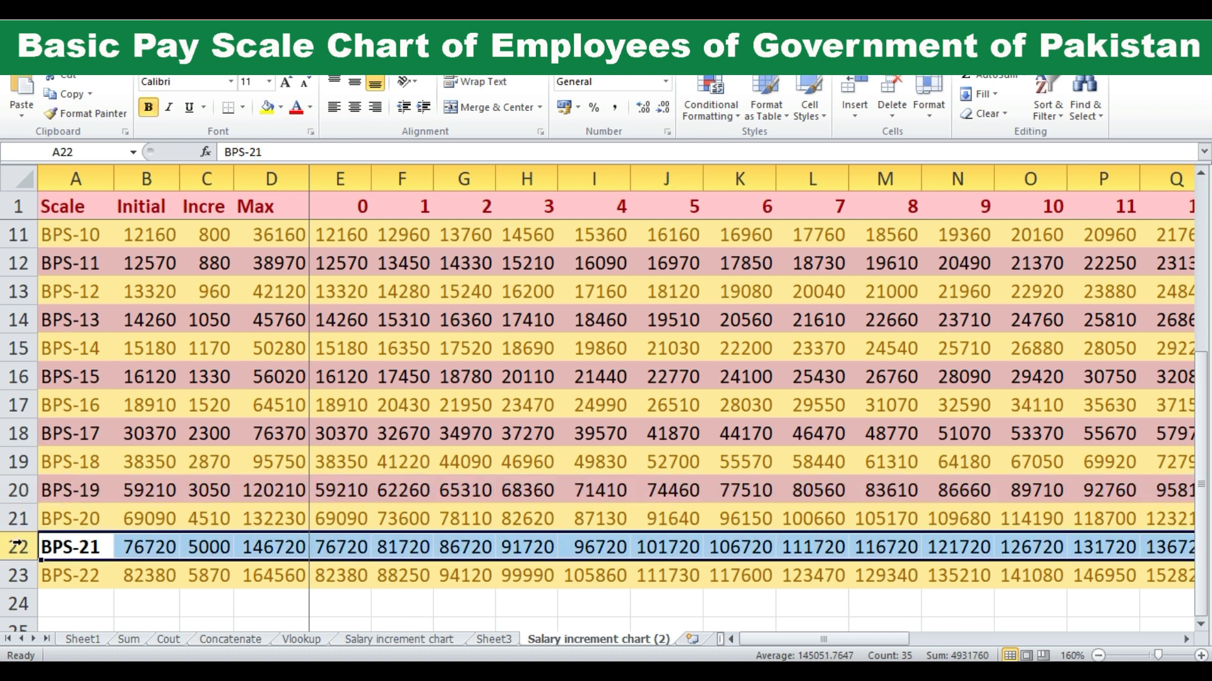
{"action": "key", "text": "F4"}
{"action": "left_click", "coordinate": [191, 571]}
{"action": "scroll", "coordinate": [587, 508], "scroll_direction": "up", "scroll_amount": 1}
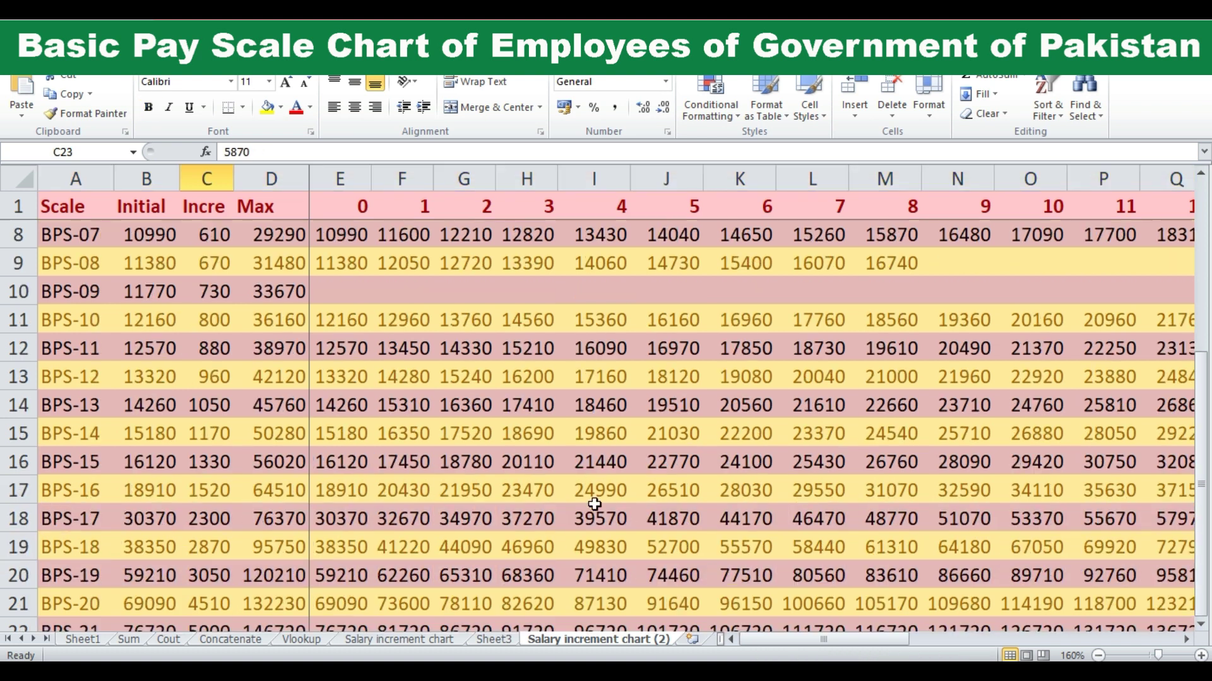
{"action": "scroll", "coordinate": [602, 489], "scroll_direction": "up", "scroll_amount": 2}
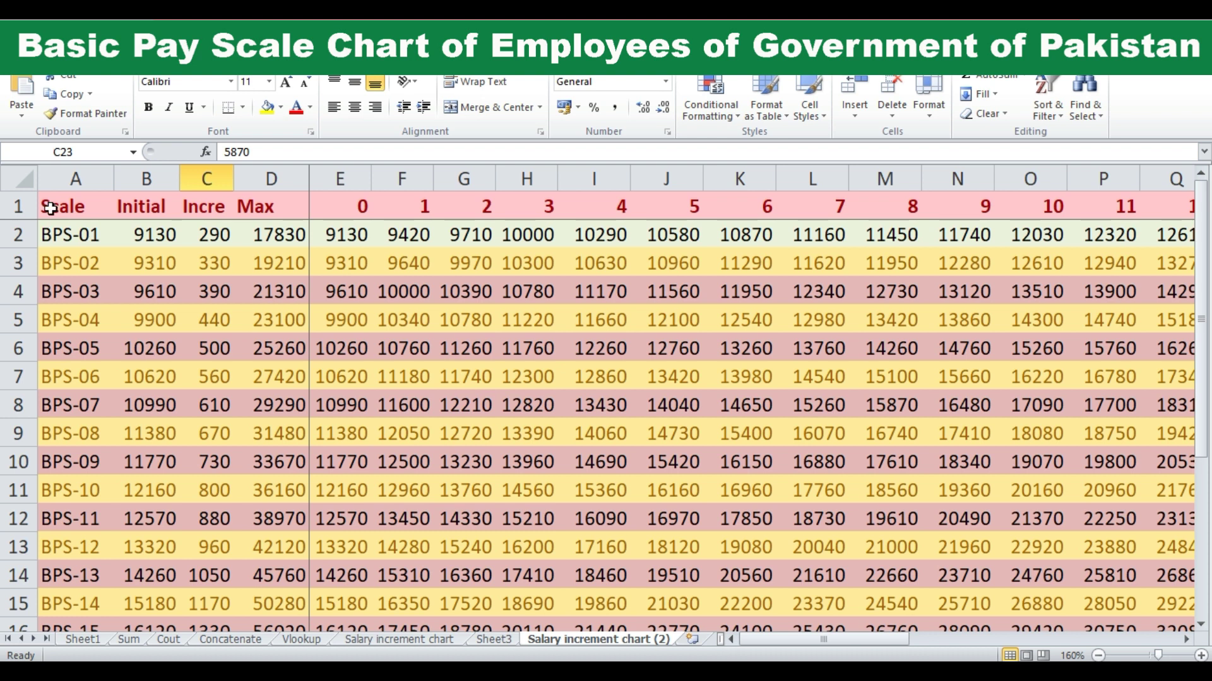
- Apply All Borders to the whole pay chart, header row through BPS-22 and stage 30
{"action": "mouse_move", "coordinate": [47, 205]}
{"action": "left_mouse_down"}
{"action": "mouse_move", "coordinate": [1201, 625]}
{"action": "mouse_move", "coordinate": [336, 636]}
{"action": "left_mouse_up"}
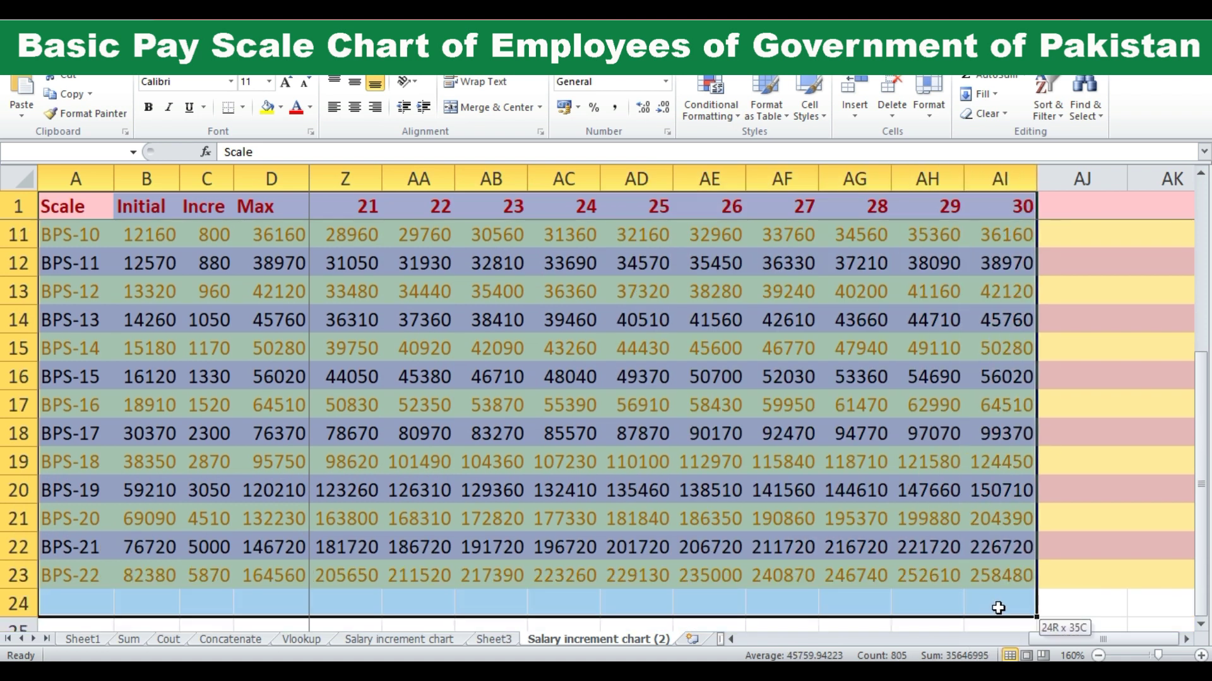
{"action": "left_click_drag", "start_coordinate": [336, 636], "coordinate": [1004, 586]}
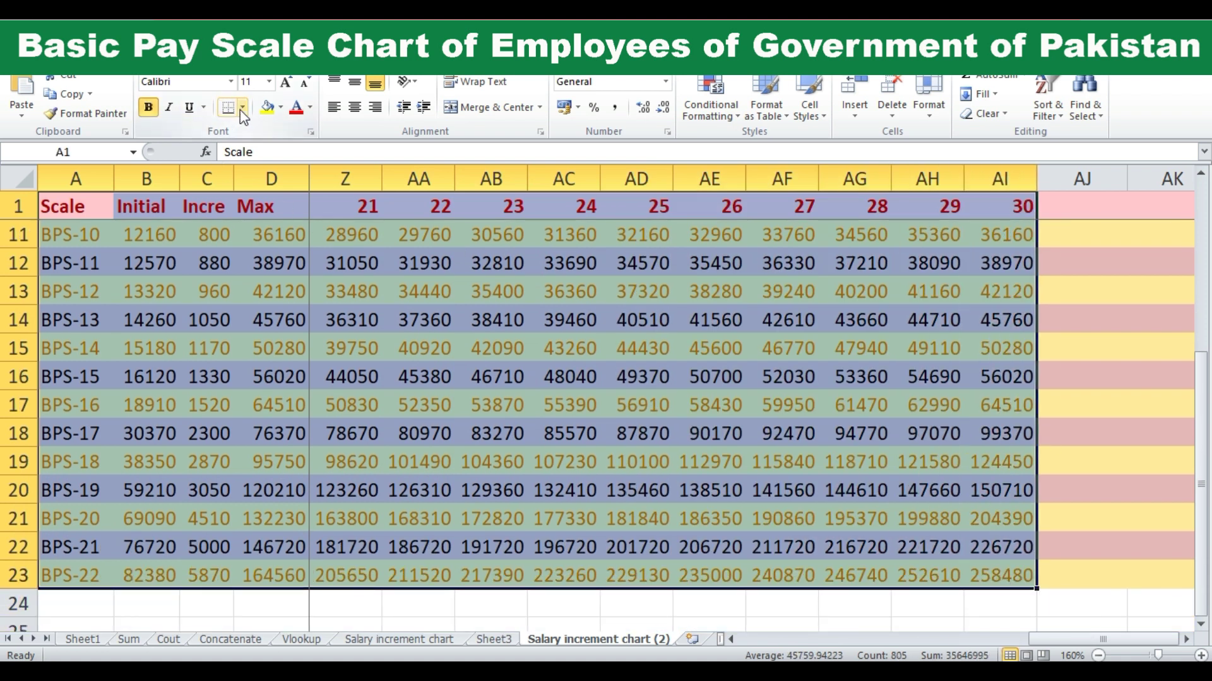
{"action": "left_click", "coordinate": [241, 108]}
{"action": "left_click", "coordinate": [275, 250]}
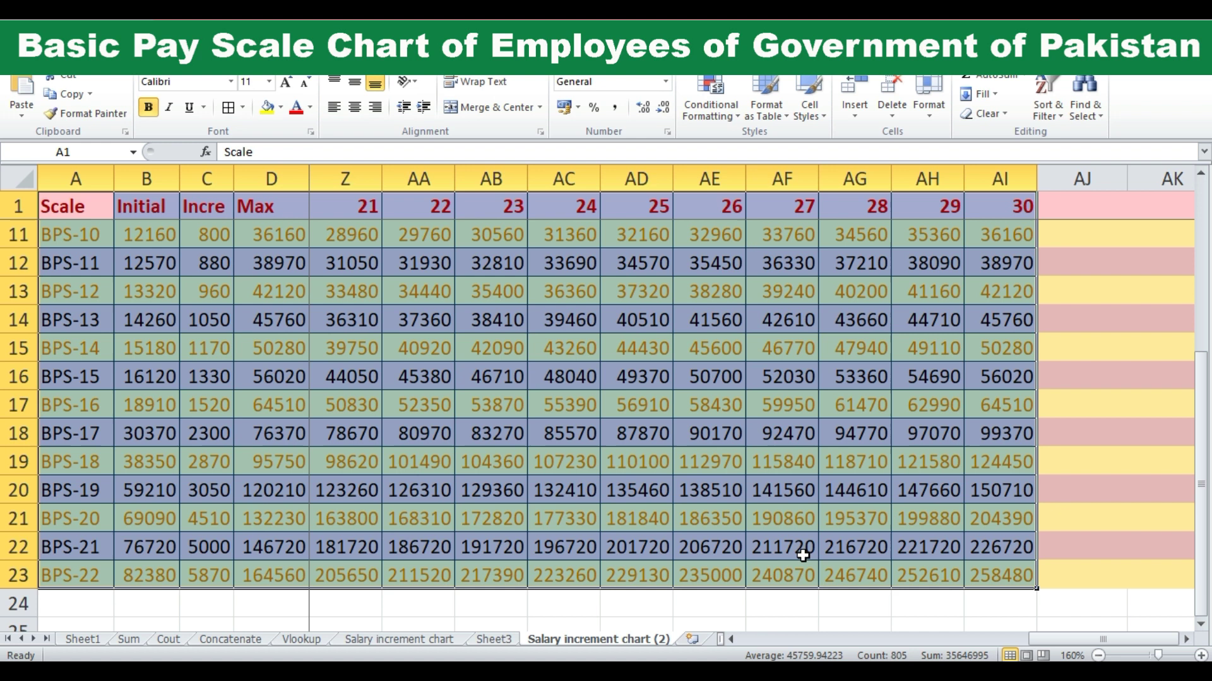
{"action": "left_click_drag", "start_coordinate": [1112, 638], "coordinate": [755, 637]}
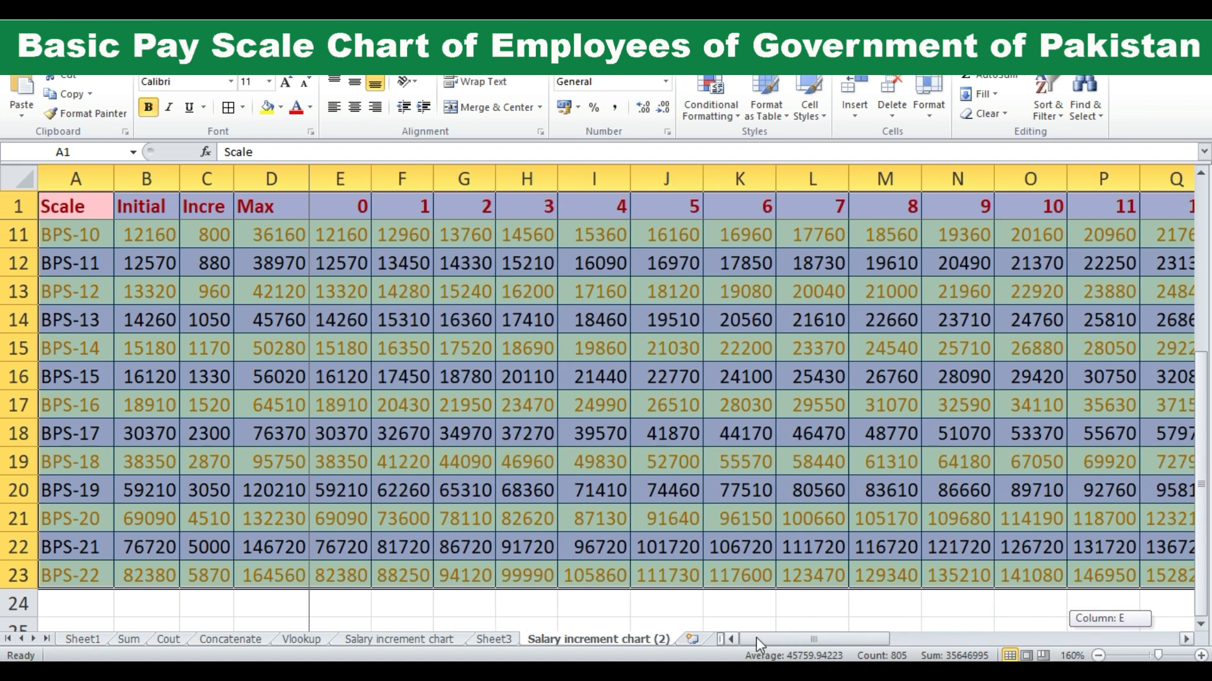
{"action": "scroll", "coordinate": [333, 320], "scroll_direction": "up", "scroll_amount": 3}
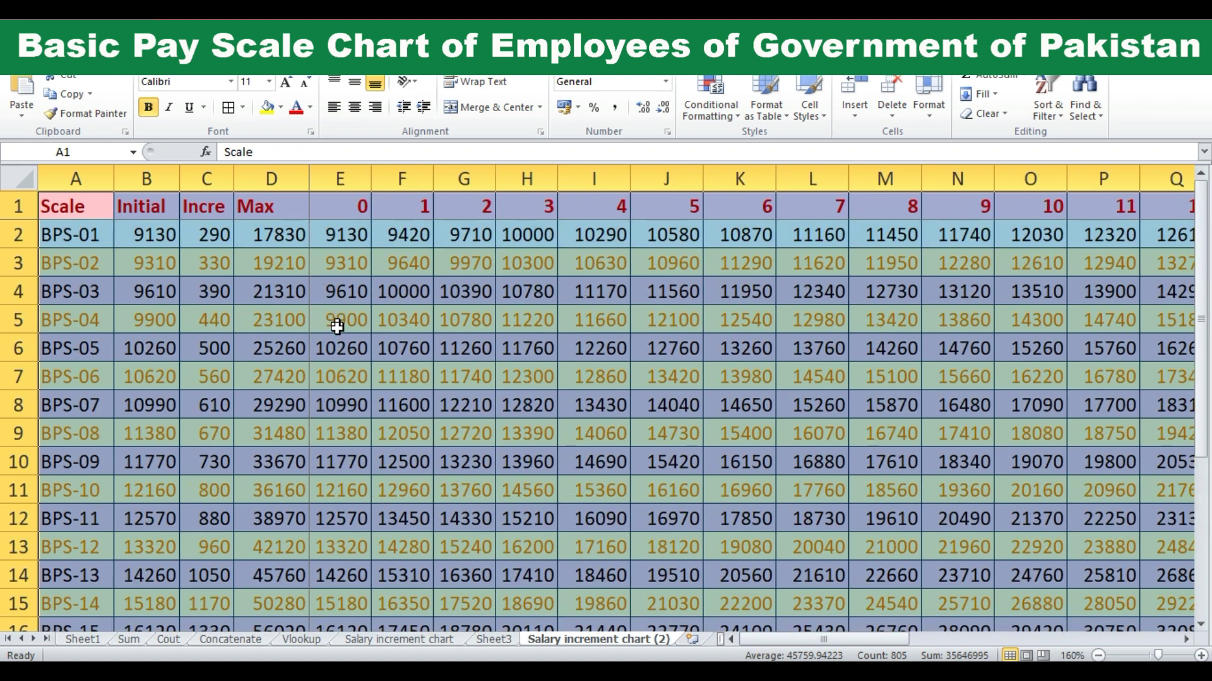
- Select row 1, the header row of the pay chart, after checking cell I8
{"action": "left_click", "coordinate": [332, 347]}
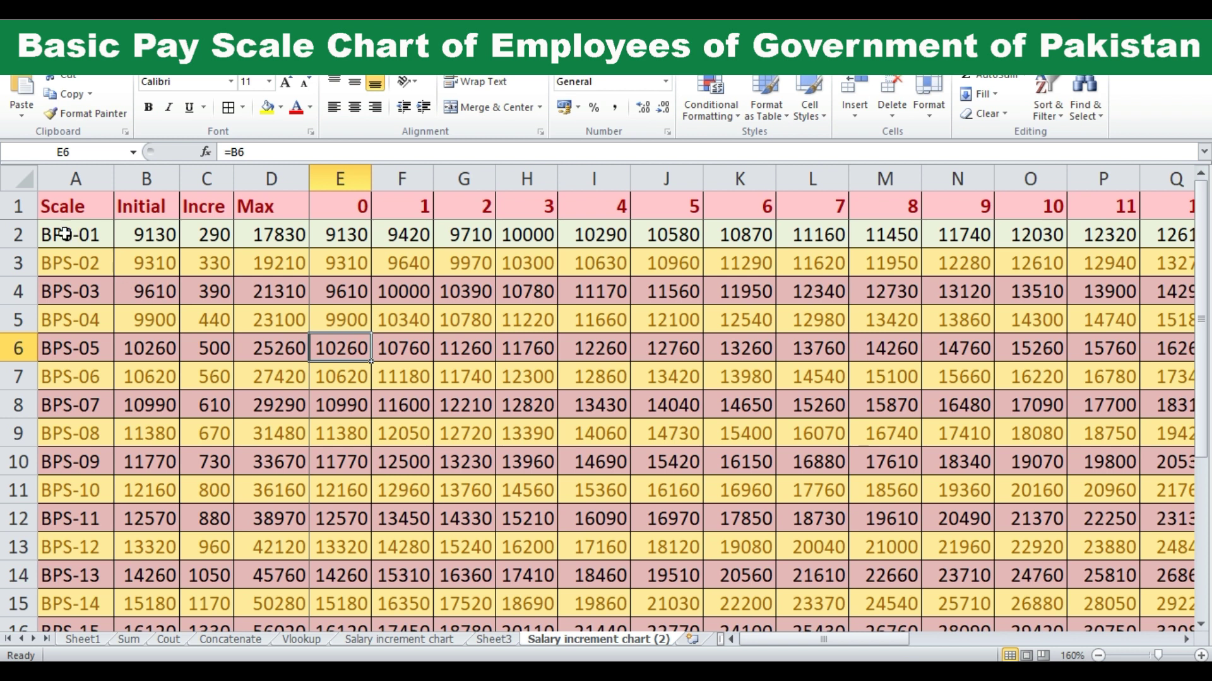
{"action": "left_click", "coordinate": [74, 182]}
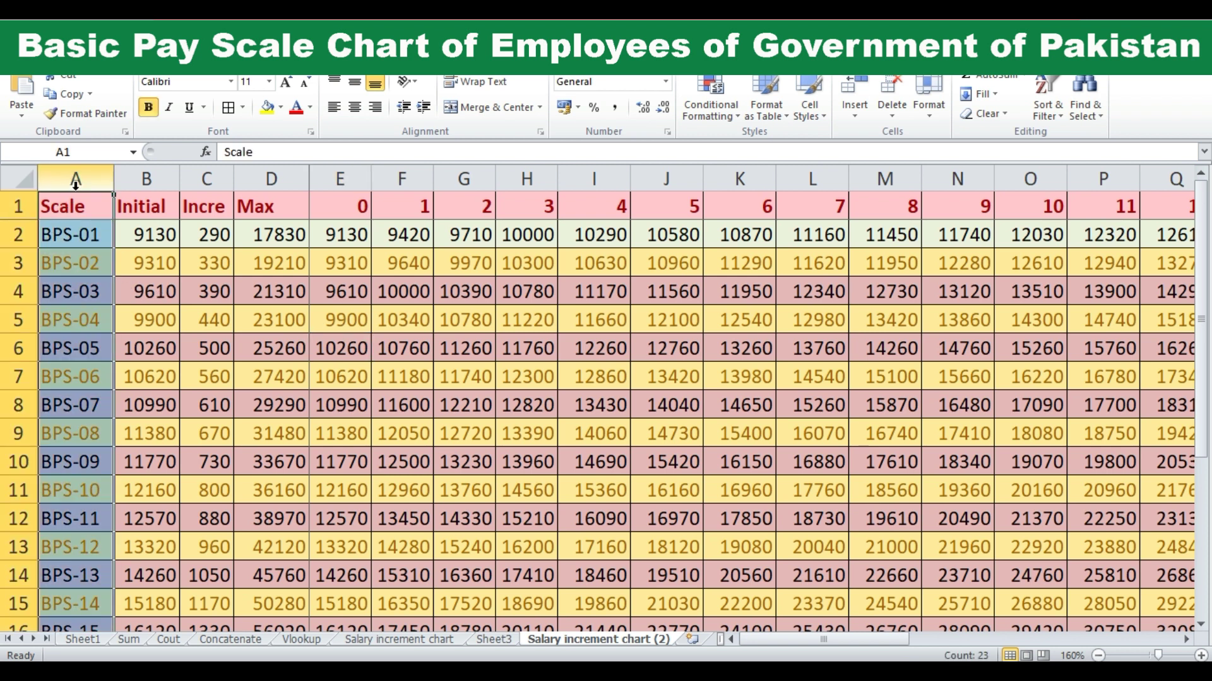
{"action": "left_click", "coordinate": [226, 265]}
{"action": "left_click", "coordinate": [623, 405]}
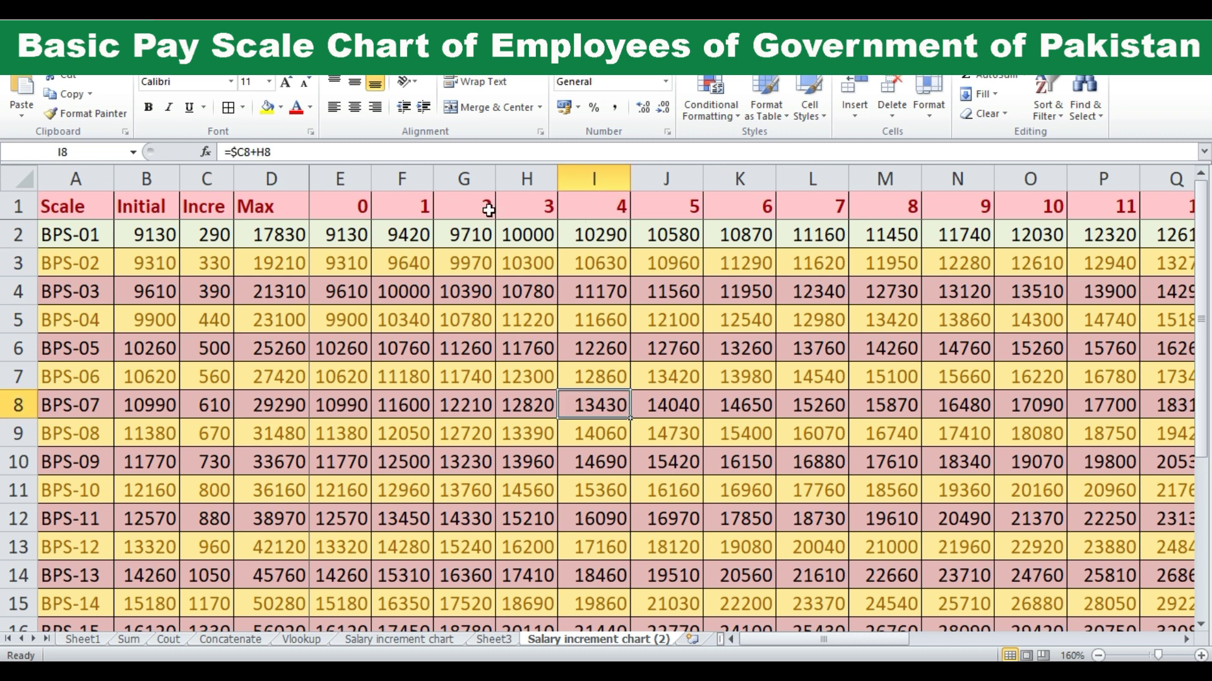
{"action": "left_click", "coordinate": [15, 206]}
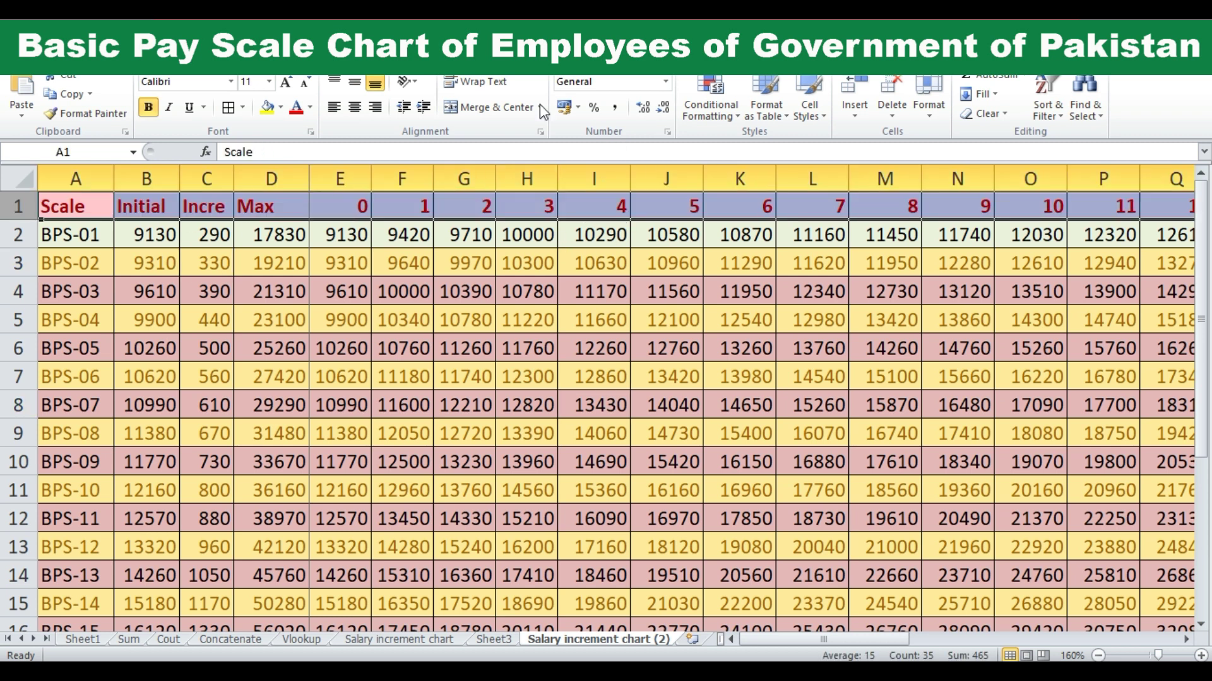
- Centre the row 1 labels Scale, Initial, Incre, Max and the stage numbers
{"action": "left_click", "coordinate": [355, 107]}
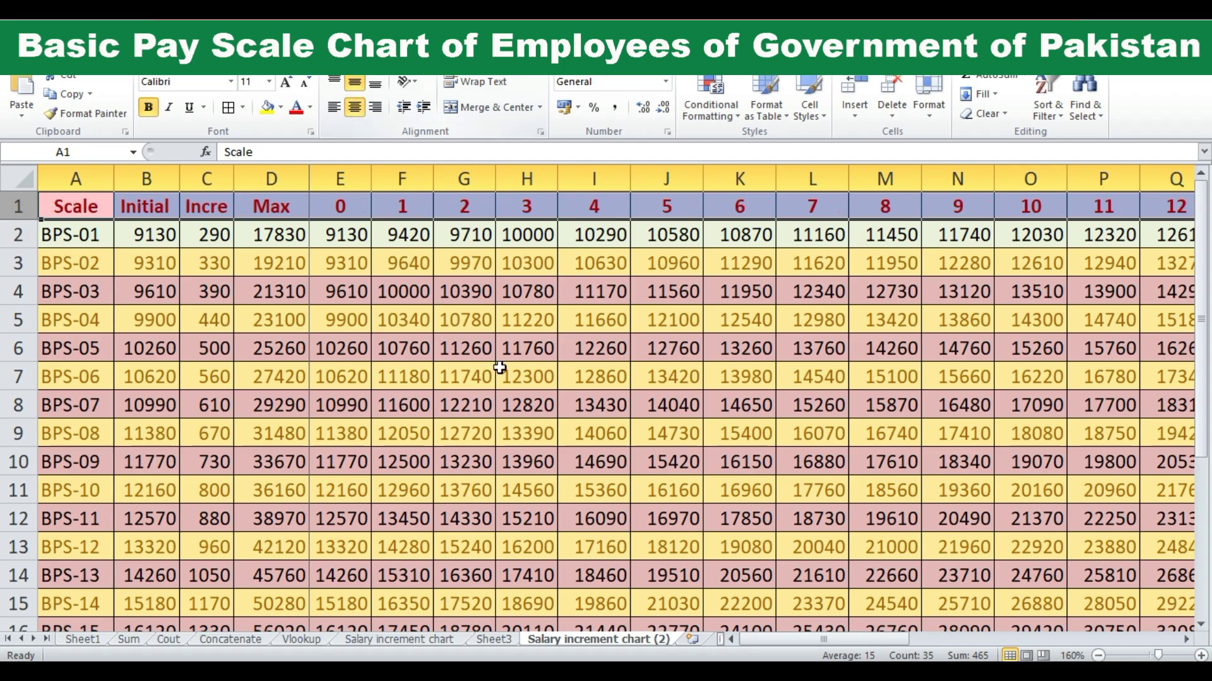
{"action": "left_click", "coordinate": [502, 369]}
{"action": "left_click", "coordinate": [607, 240]}
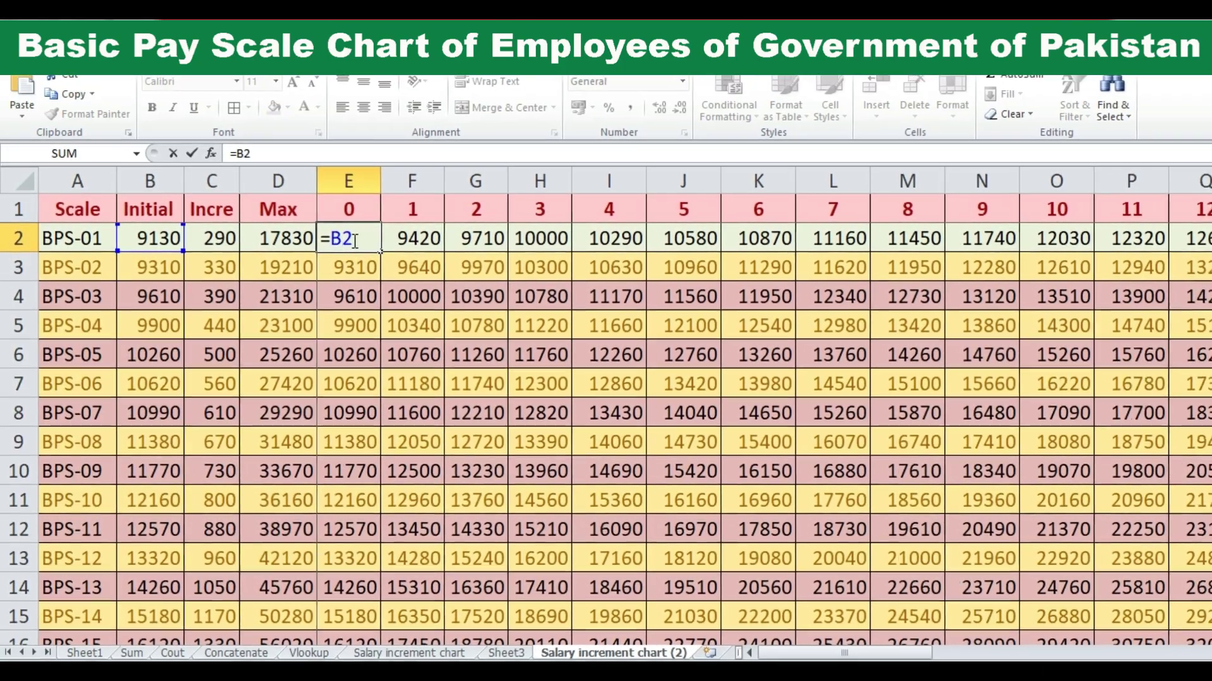
{"action": "key", "text": "Return"}
{"action": "double_click", "coordinate": [420, 239]}
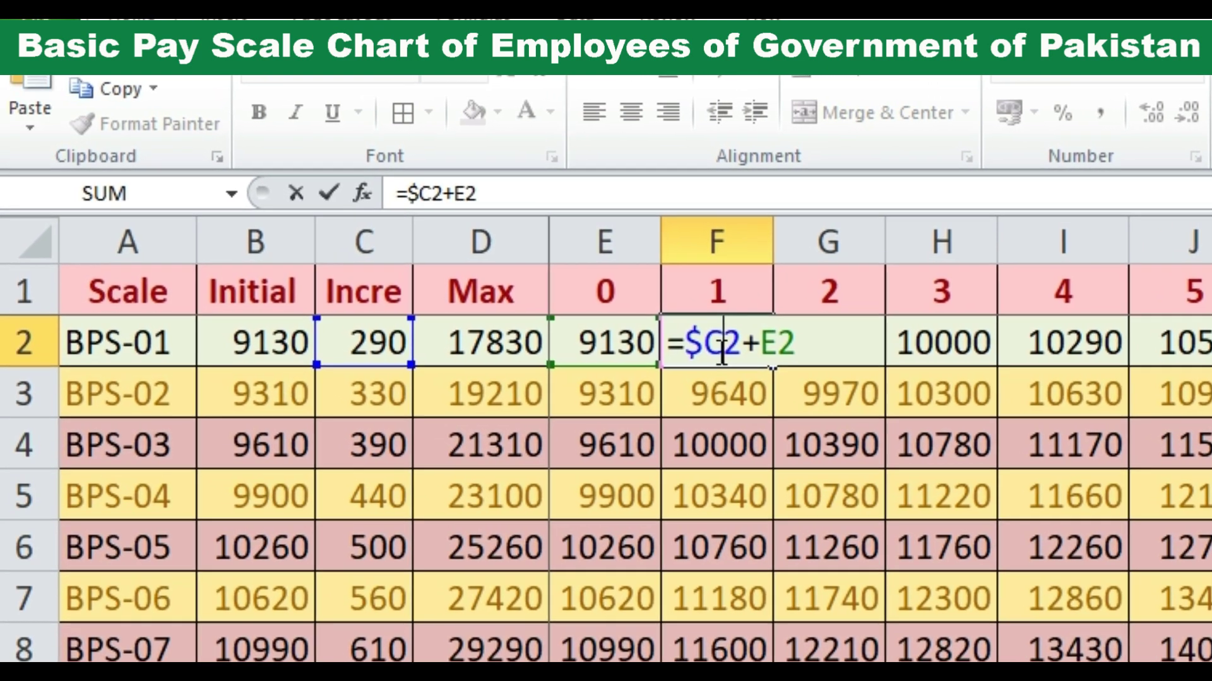
{"action": "key", "text": "Return"}
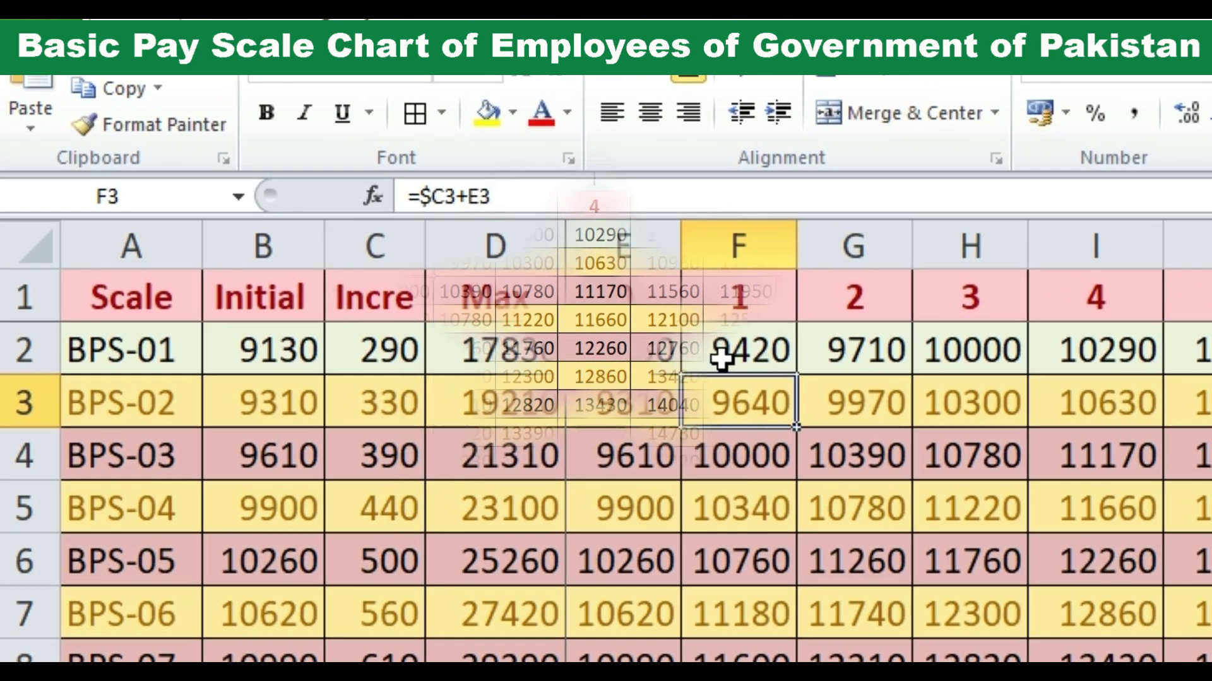
{"action": "left_click", "coordinate": [732, 356]}
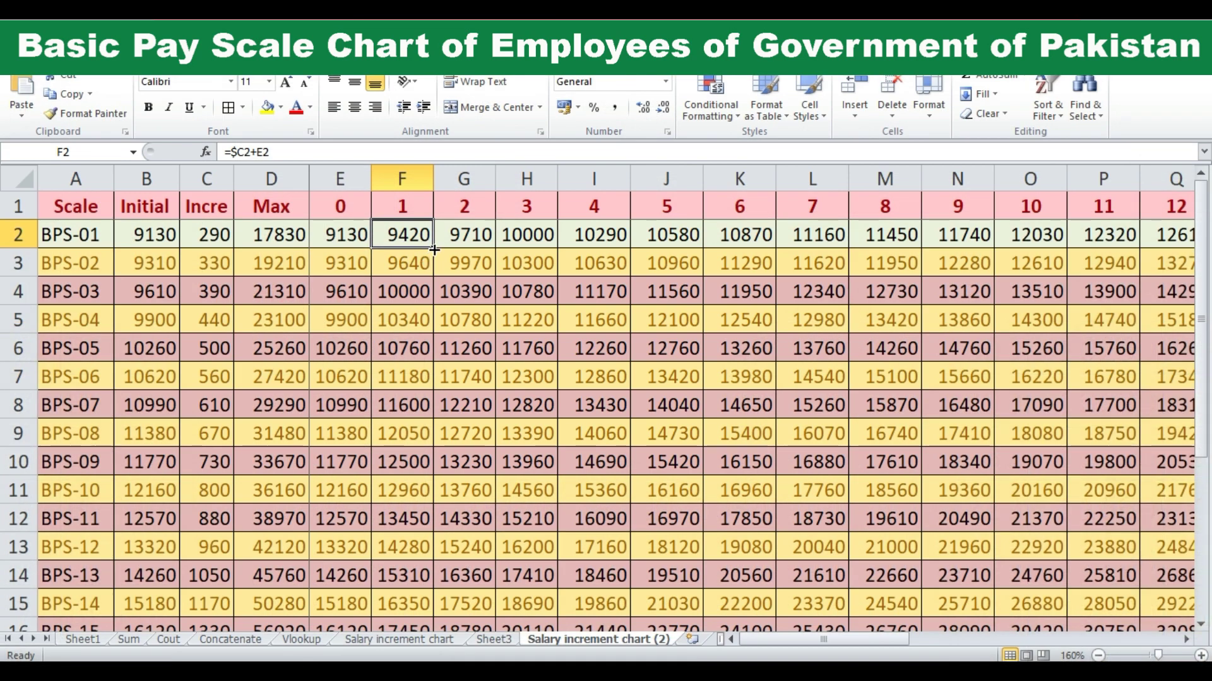
- Fill the stage-1 formula from F2 down to F23 and across to column AI (stage 30)
{"action": "left_click_drag", "start_coordinate": [434, 250], "coordinate": [429, 292]}
{"action": "mouse_move", "coordinate": [409, 495]}
{"action": "left_mouse_down"}
{"action": "mouse_move", "coordinate": [445, 563]}
{"action": "mouse_move", "coordinate": [412, 583]}
{"action": "left_mouse_up"}
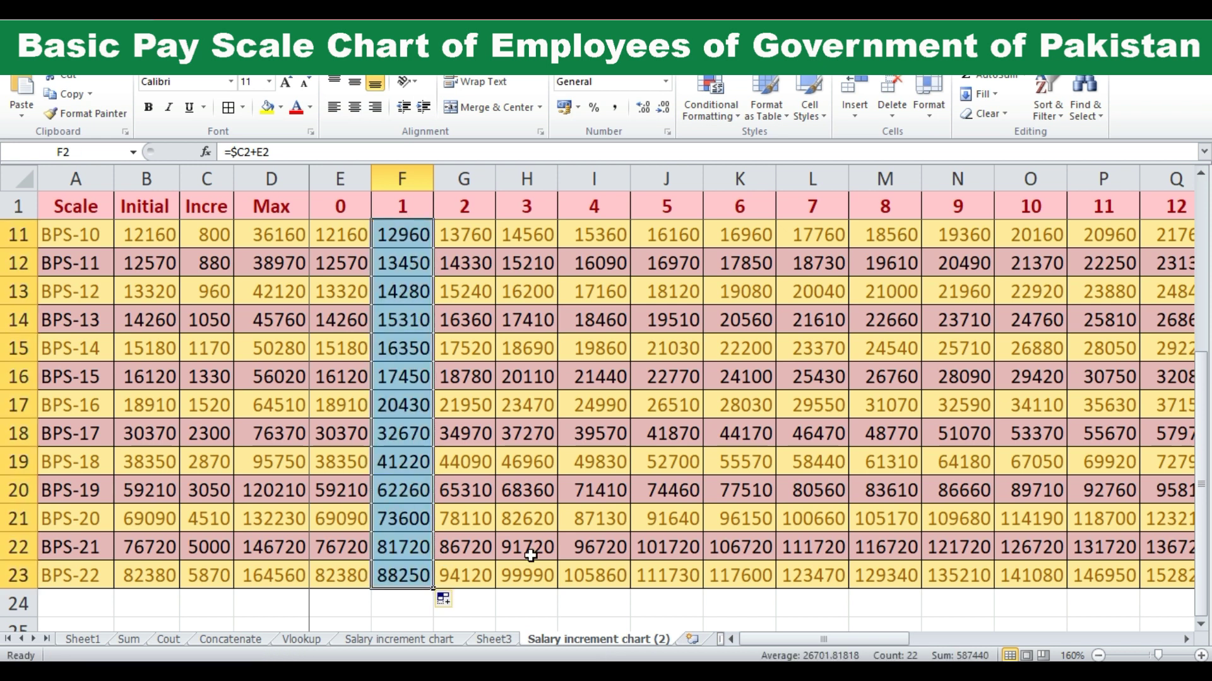
{"action": "scroll", "coordinate": [463, 521], "scroll_direction": "up", "scroll_amount": 3}
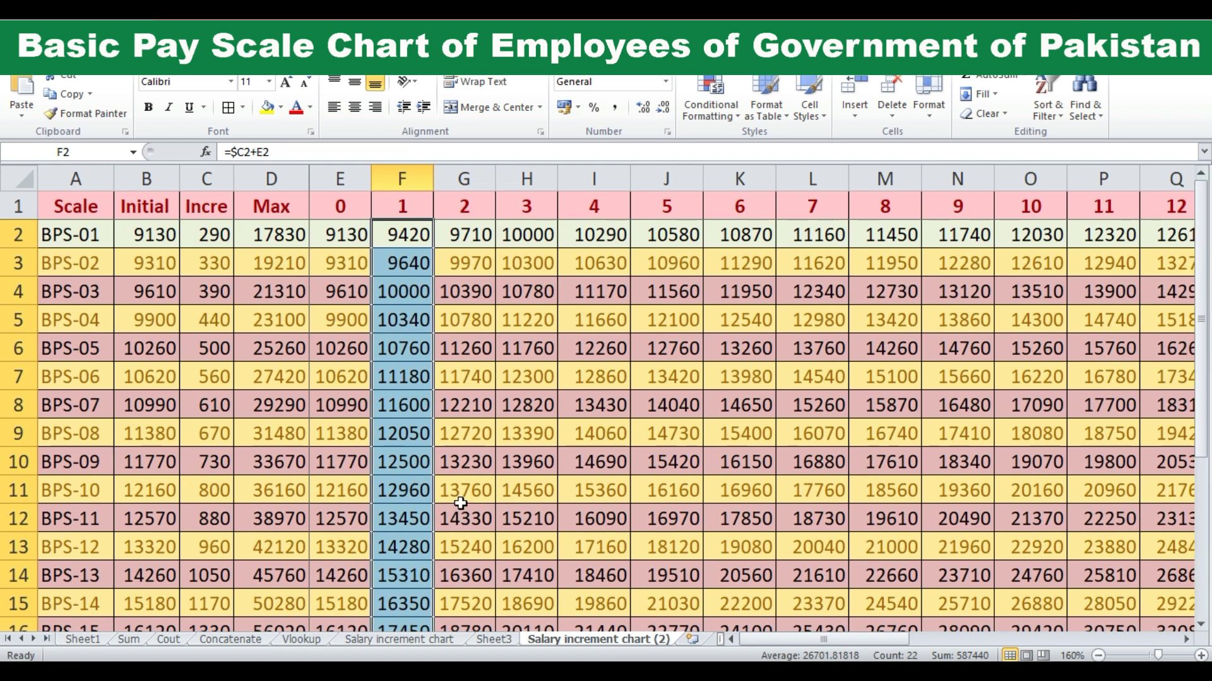
{"action": "mouse_move", "coordinate": [413, 263]}
{"action": "left_mouse_down"}
{"action": "mouse_move", "coordinate": [392, 581]}
{"action": "mouse_move", "coordinate": [1208, 575]}
{"action": "left_mouse_up"}
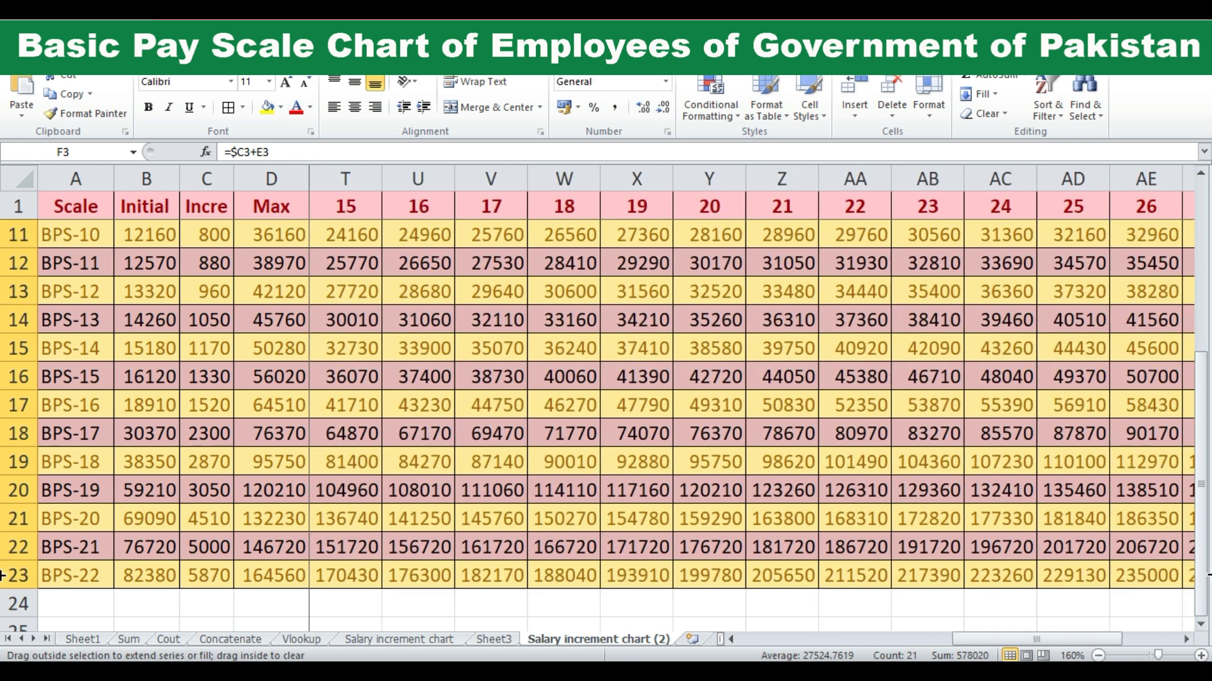
{"action": "mouse_move", "coordinate": [1208, 574]}
{"action": "left_mouse_down"}
{"action": "mouse_move", "coordinate": [1025, 569]}
{"action": "mouse_move", "coordinate": [982, 544]}
{"action": "left_mouse_up"}
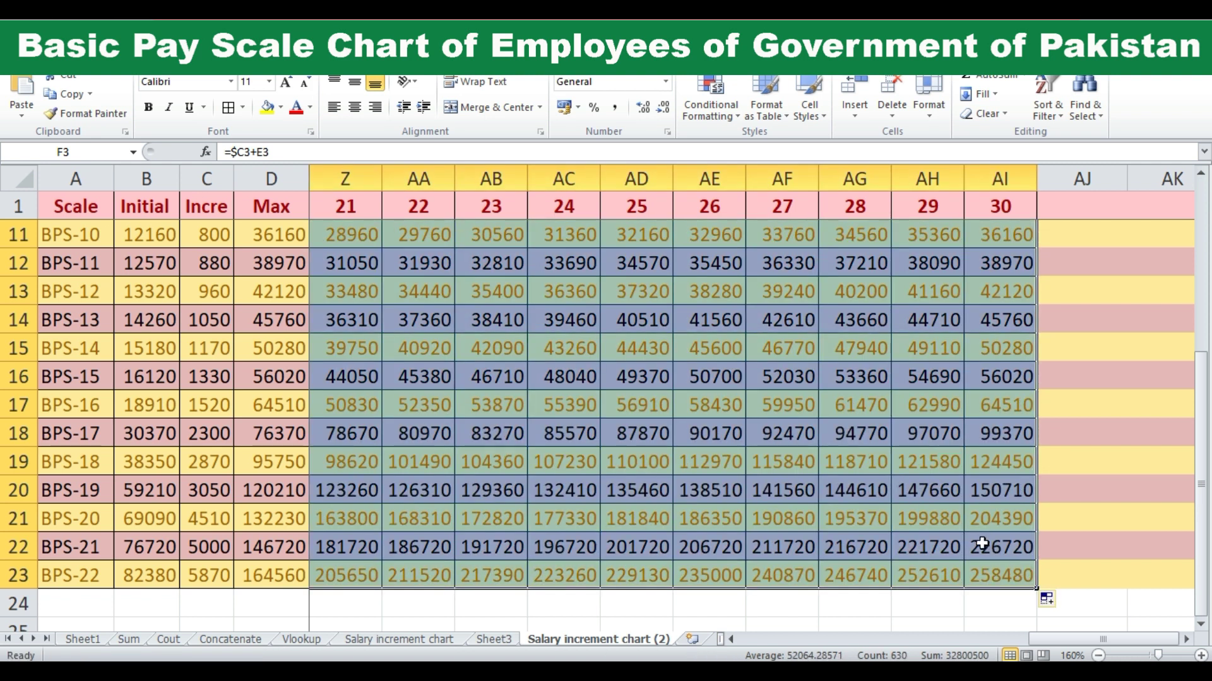
{"action": "left_click", "coordinate": [996, 577]}
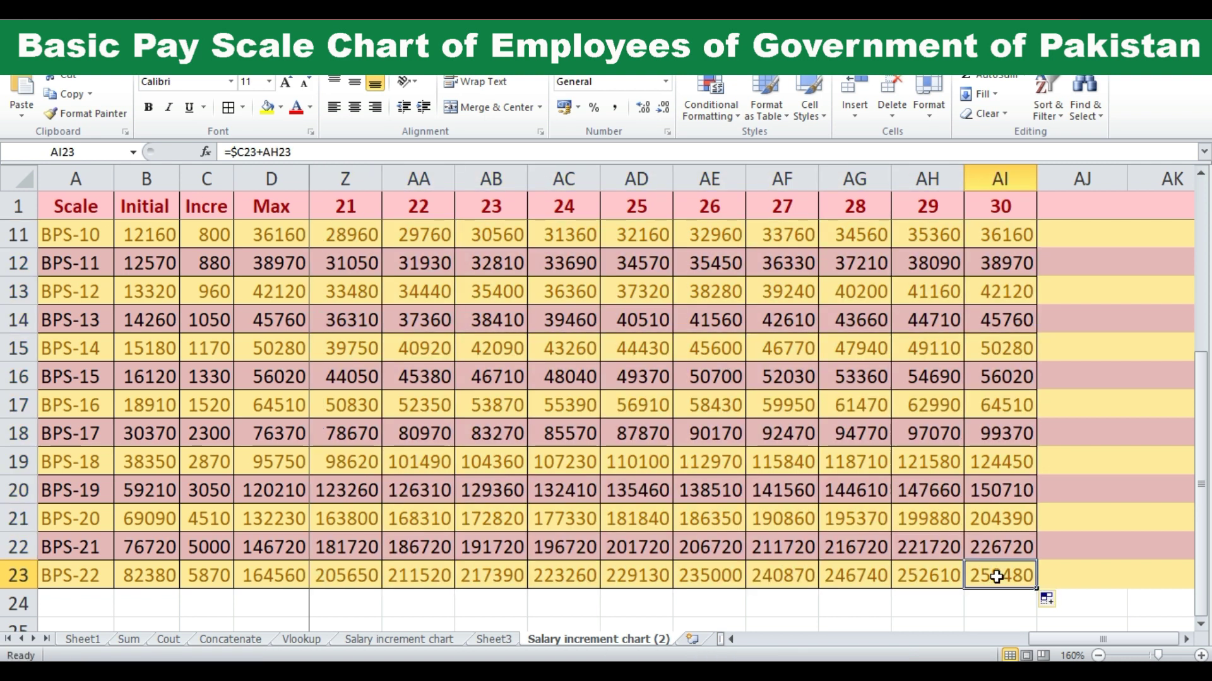
{"action": "double_click", "coordinate": [994, 577]}
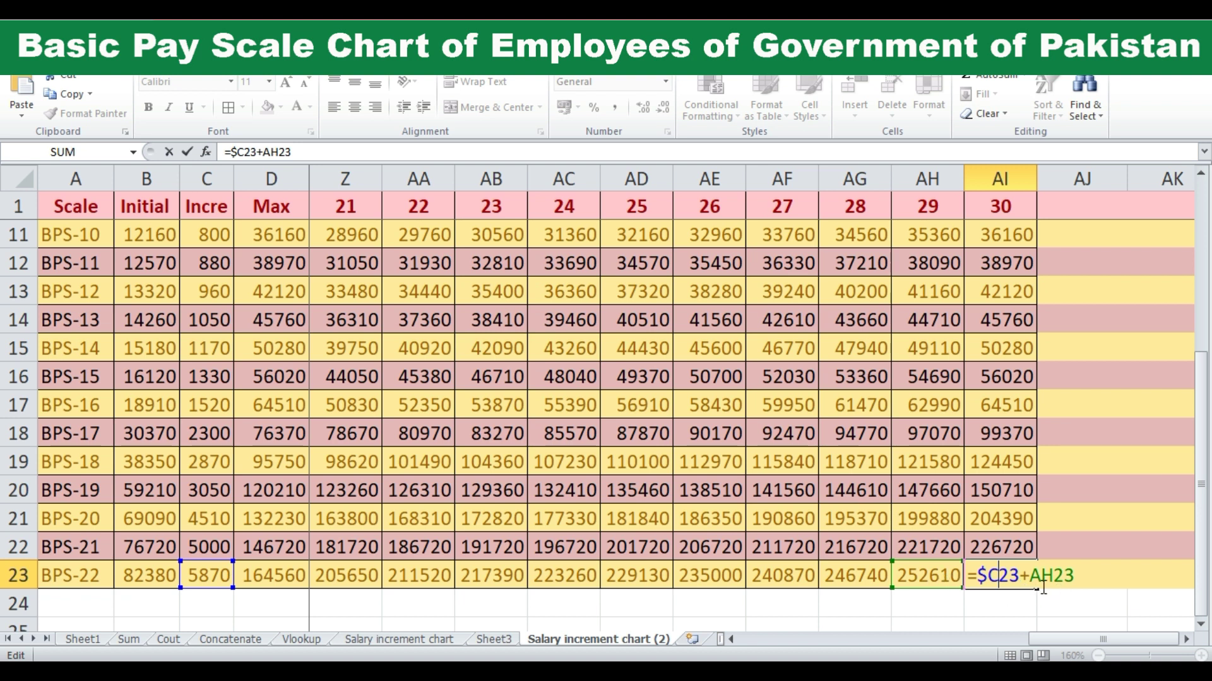
{"action": "key", "text": "Return"}
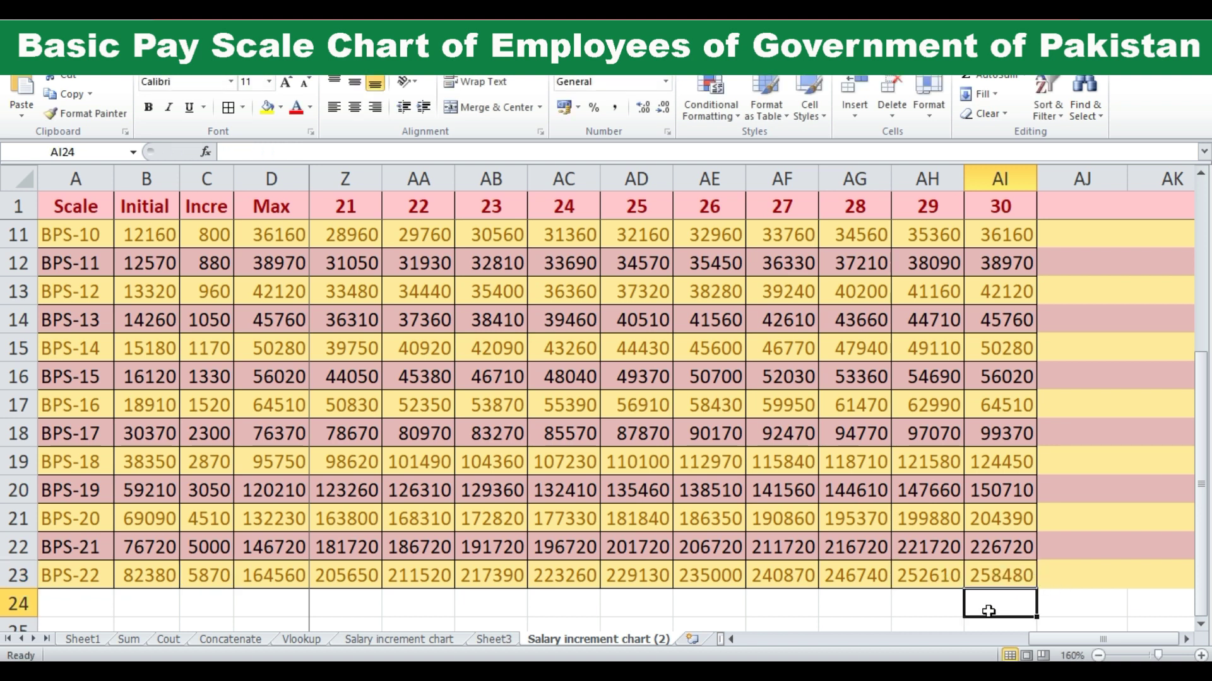
{"action": "left_click_drag", "start_coordinate": [1058, 637], "coordinate": [717, 644]}
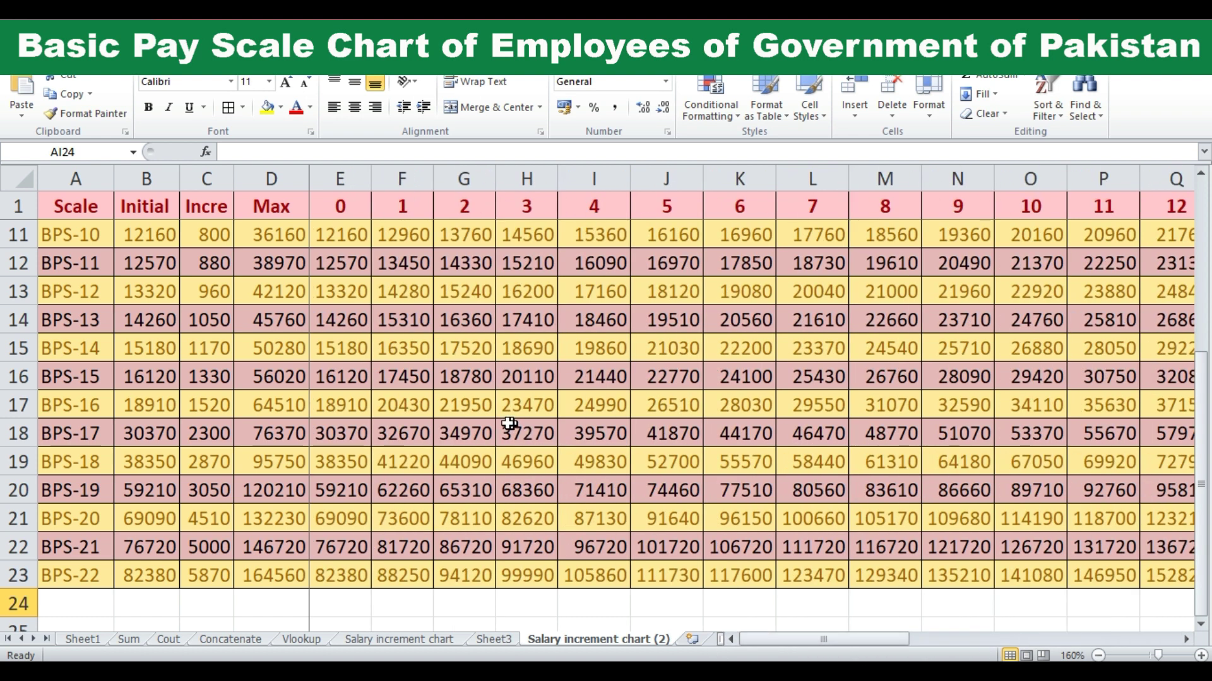
{"action": "scroll", "coordinate": [466, 424], "scroll_direction": "up", "scroll_amount": 1}
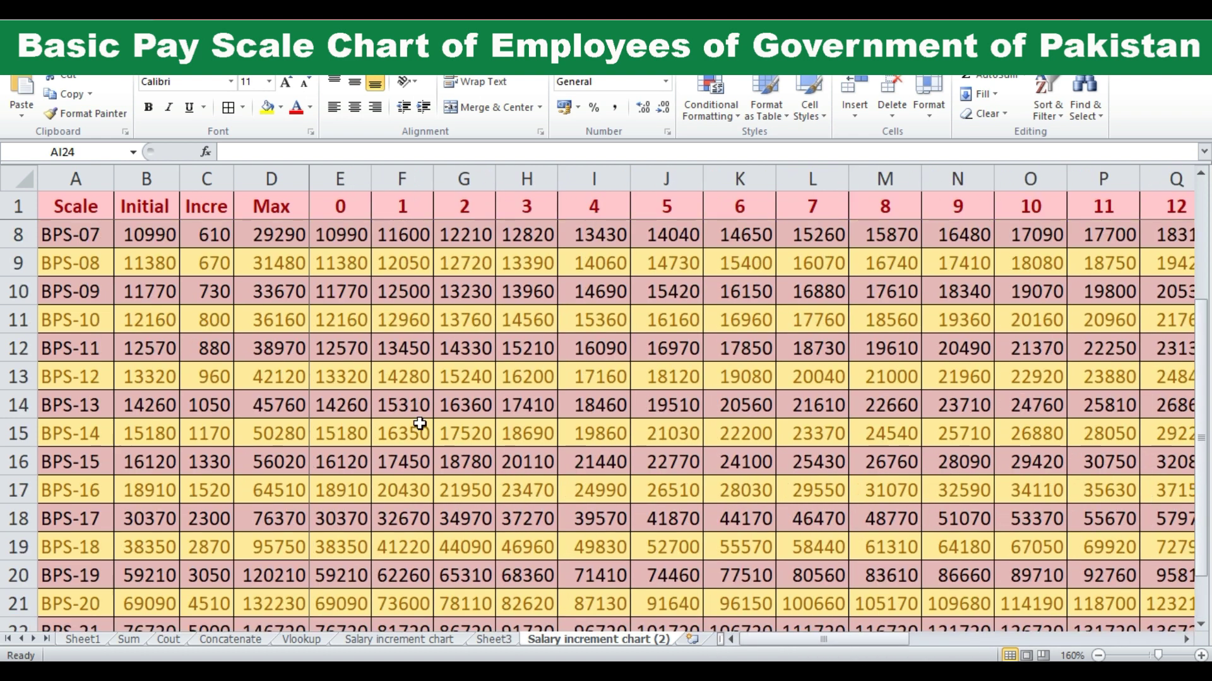
{"action": "left_click", "coordinate": [101, 377]}
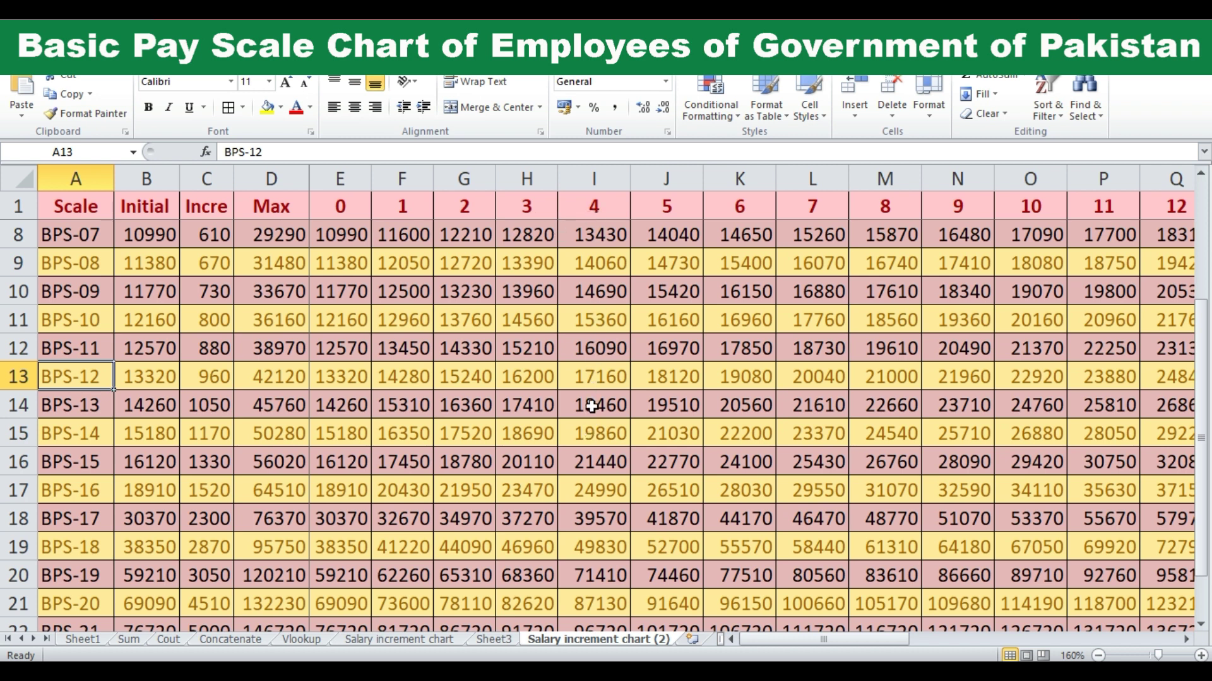
{"action": "left_click", "coordinate": [538, 405]}
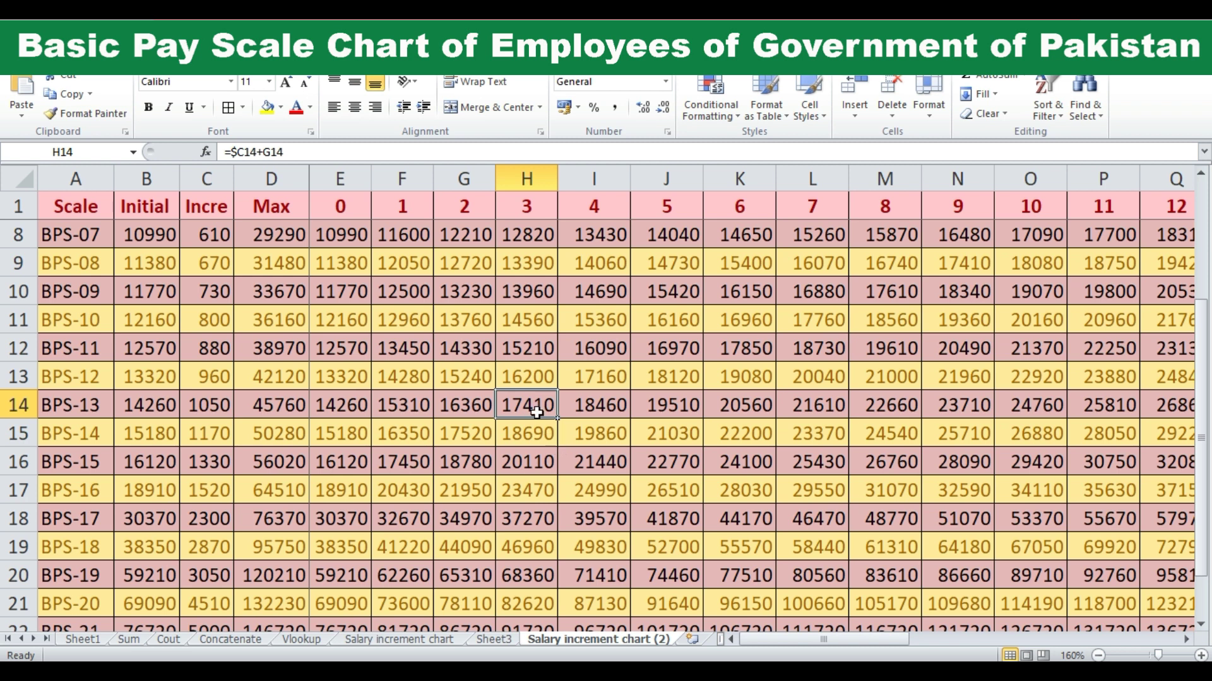
{"action": "left_click", "coordinate": [539, 388]}
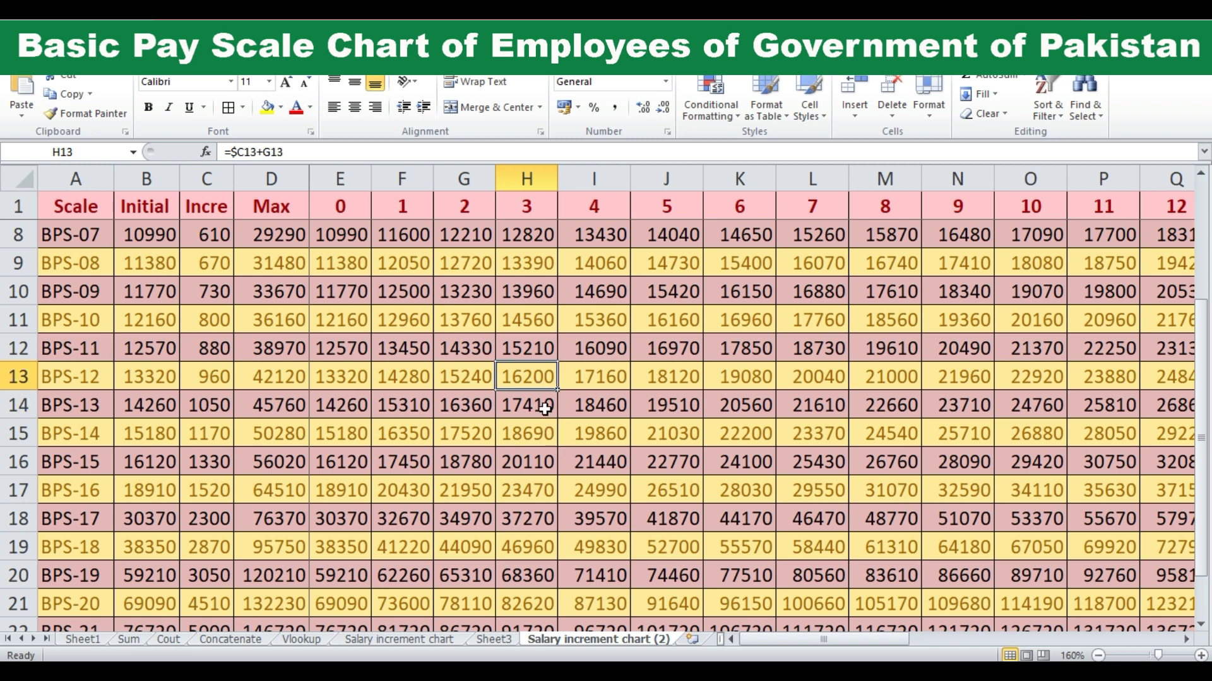
{"action": "left_click", "coordinate": [609, 382]}
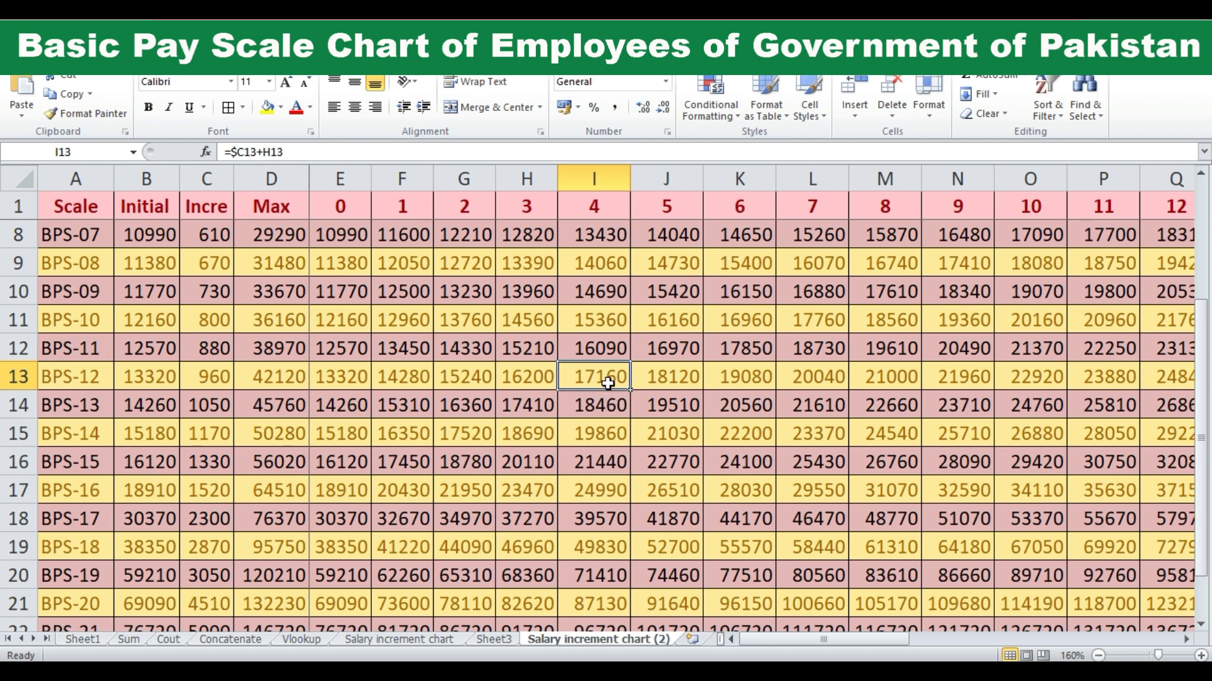
{"action": "double_click", "coordinate": [607, 383]}
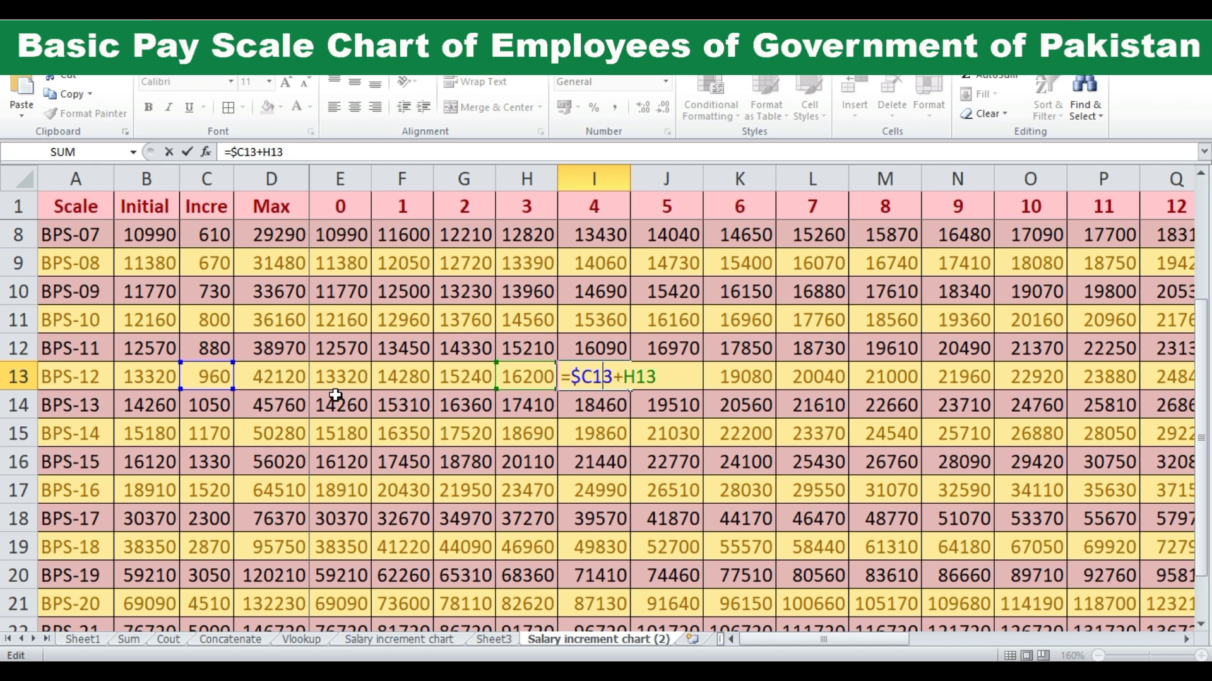
{"action": "key", "text": "Return"}
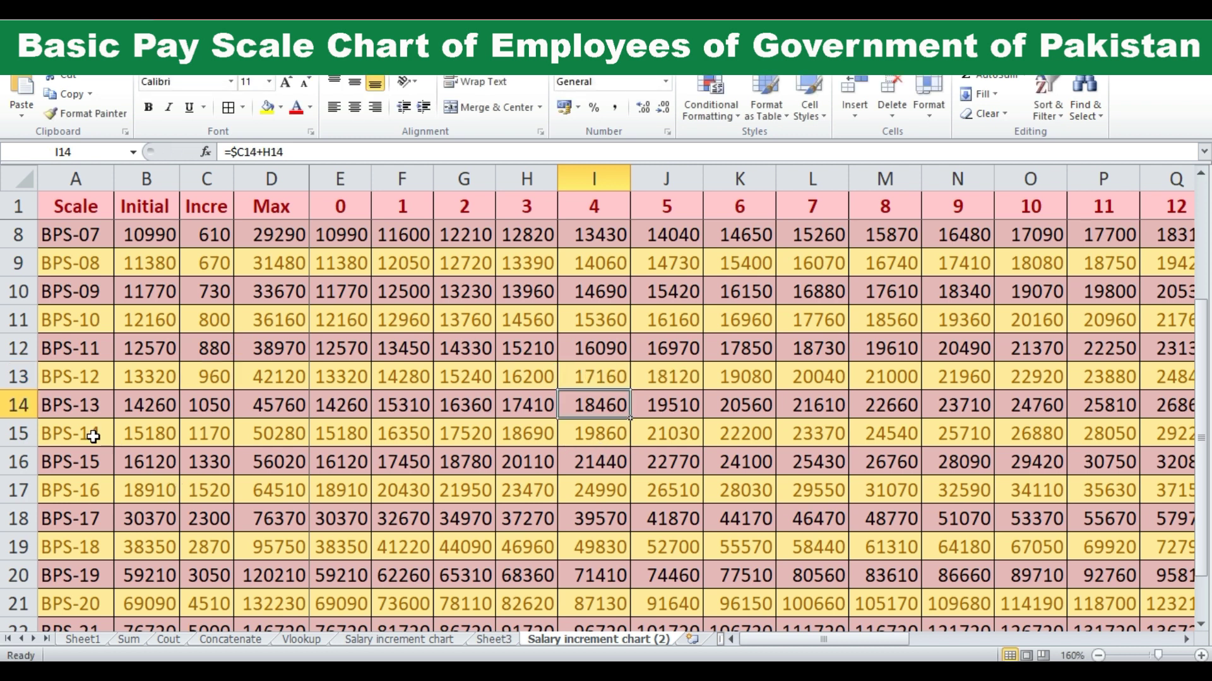
- Filter the Scale column to BPS-11 only and check its stage 10 pay of 21370
{"action": "scroll", "coordinate": [272, 432], "scroll_direction": "up", "scroll_amount": 1}
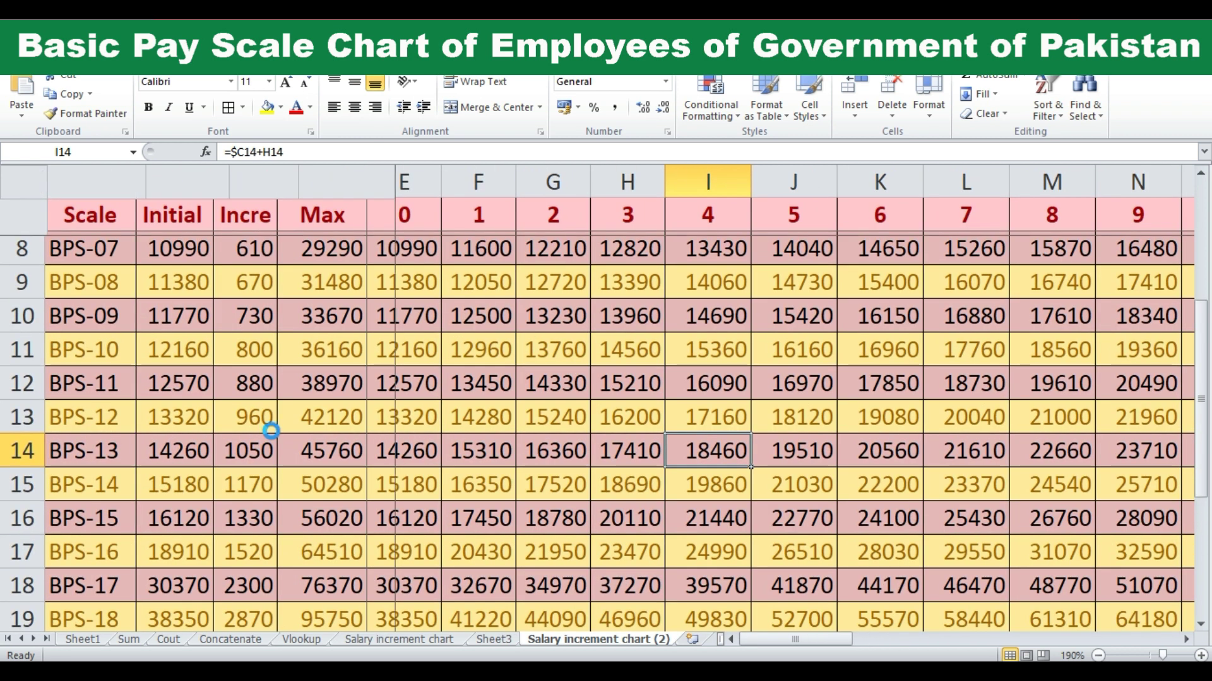
{"action": "scroll", "coordinate": [271, 432], "scroll_direction": "up", "scroll_amount": 1}
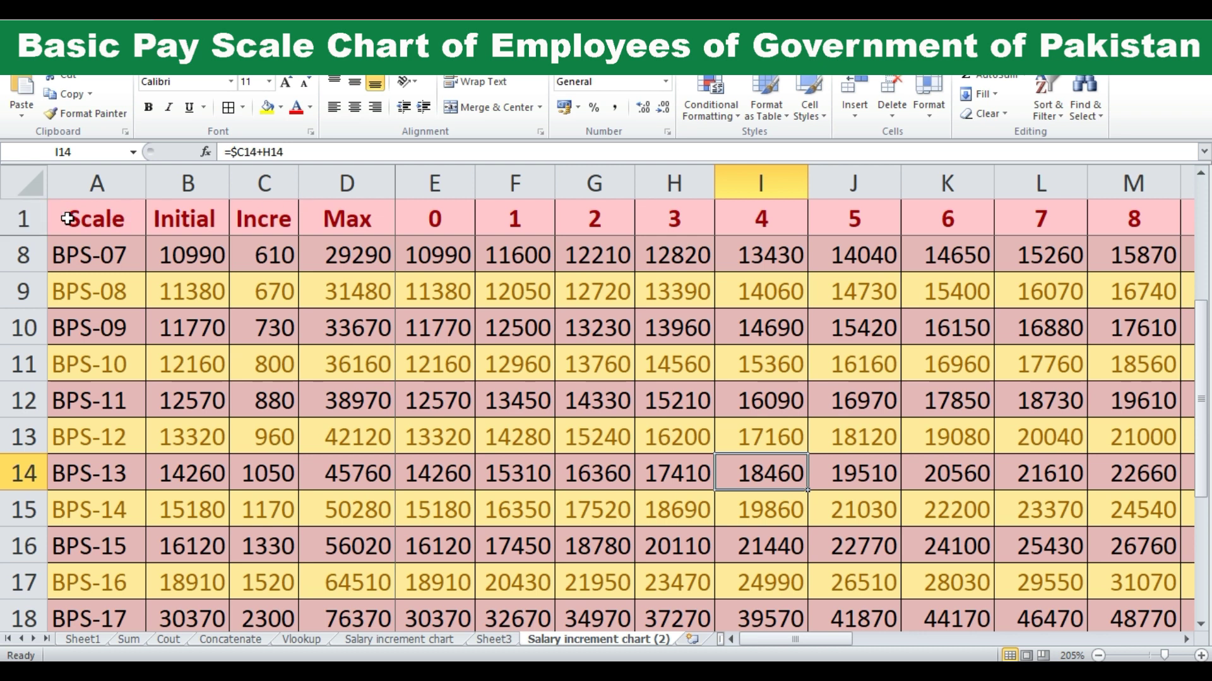
{"action": "left_click", "coordinate": [63, 218]}
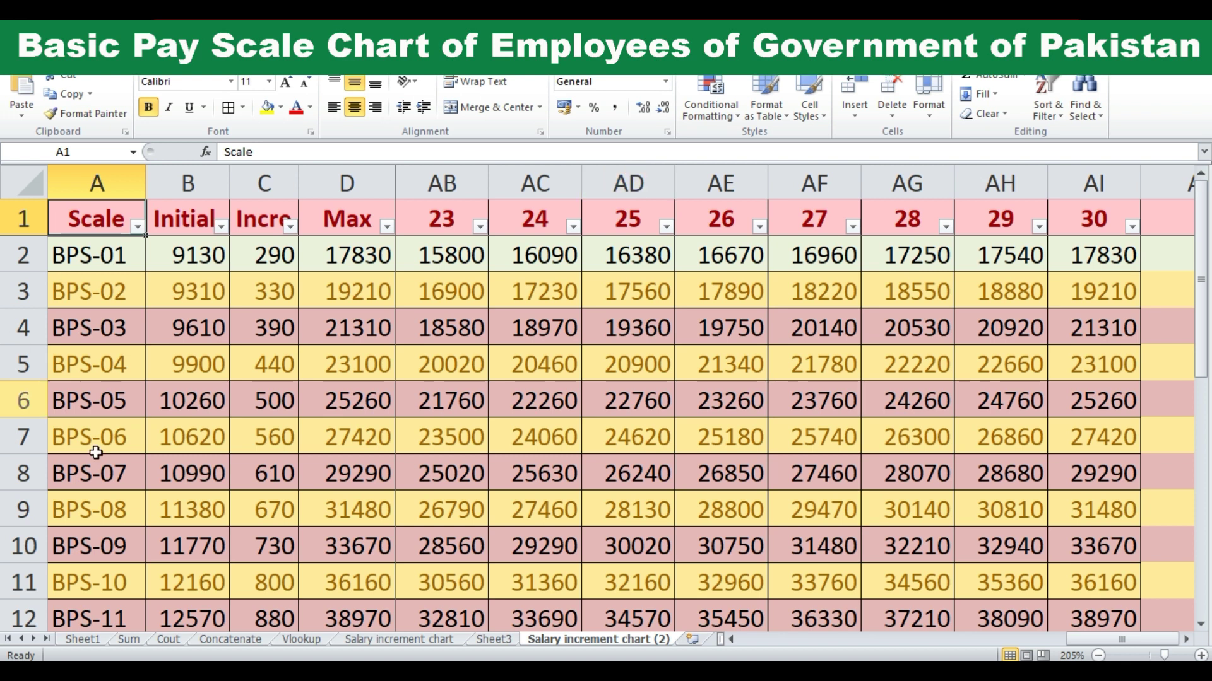
{"action": "left_click_drag", "start_coordinate": [1066, 639], "coordinate": [710, 657]}
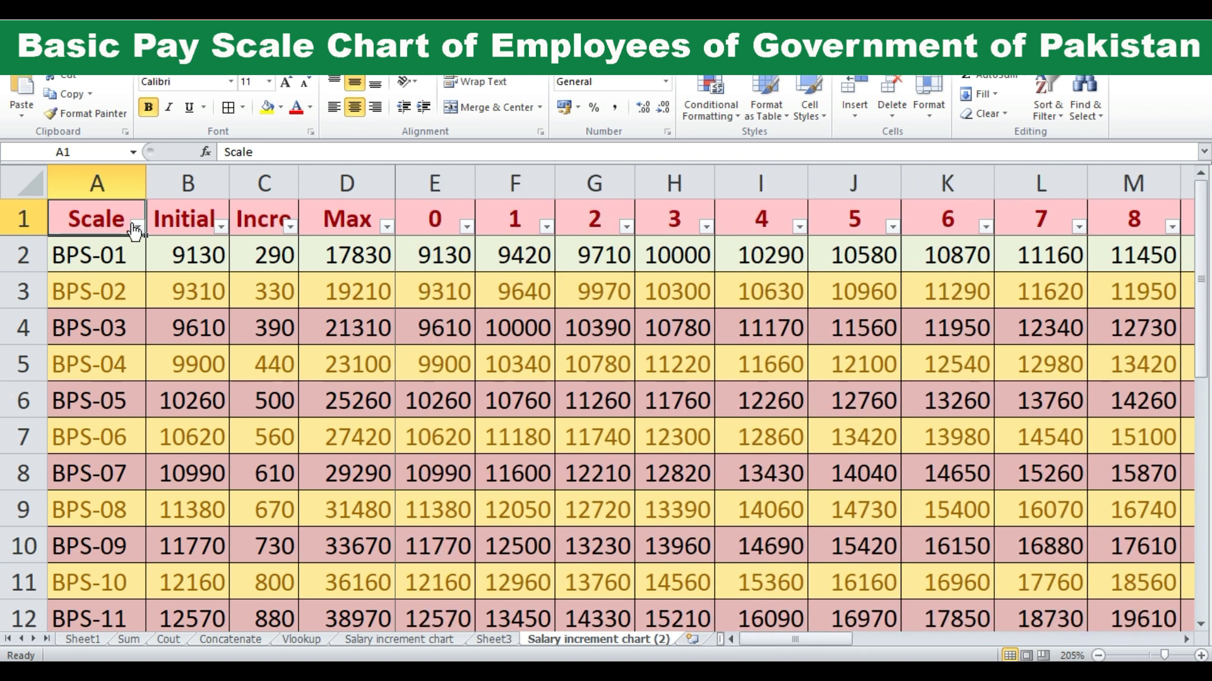
{"action": "left_click", "coordinate": [137, 227]}
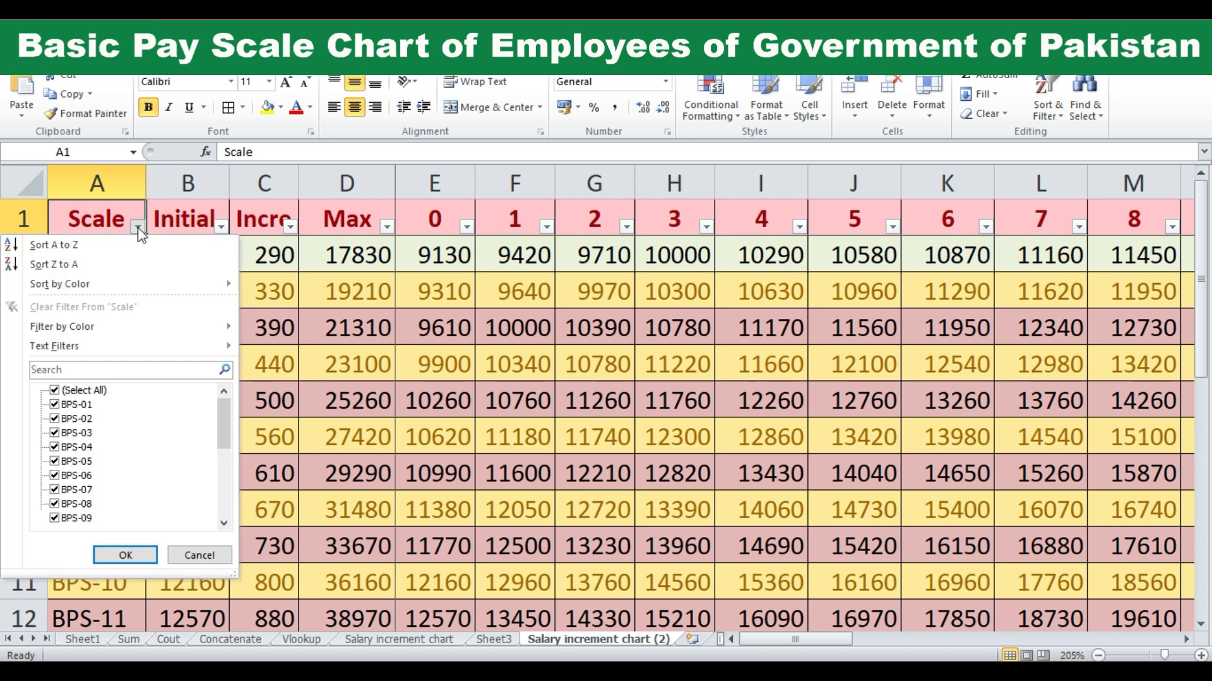
{"action": "left_click", "coordinate": [55, 390]}
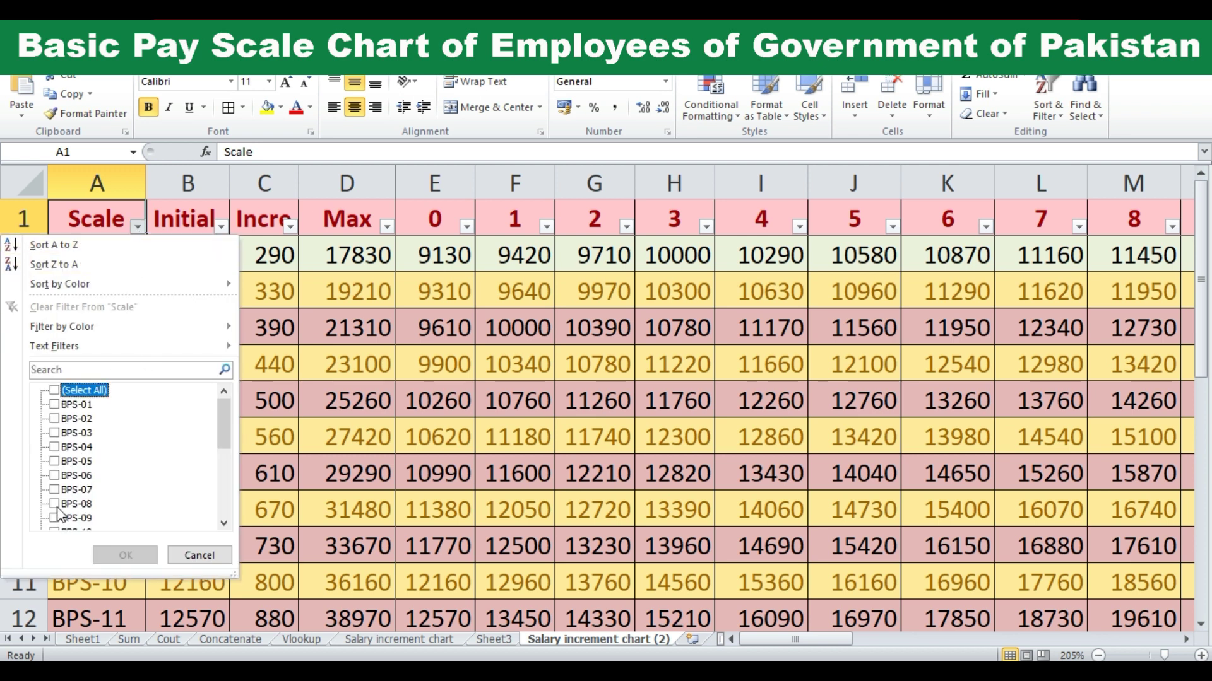
{"action": "scroll", "coordinate": [230, 461], "scroll_direction": "down", "scroll_amount": 2}
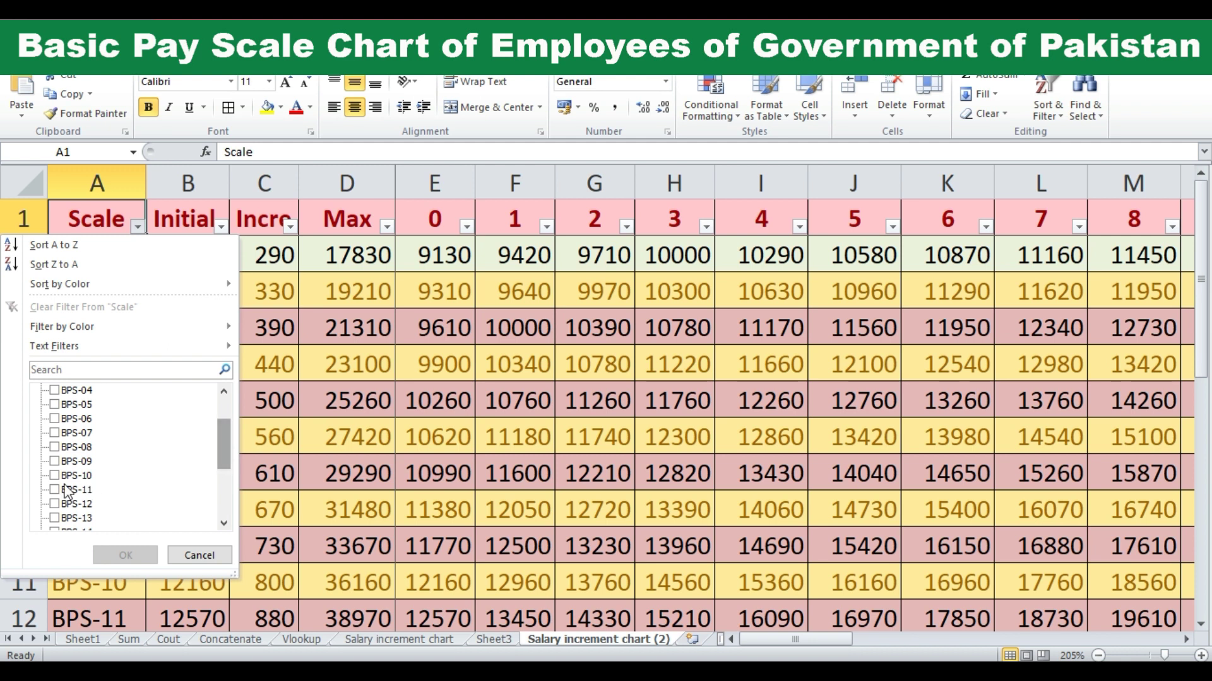
{"action": "left_click", "coordinate": [54, 490]}
{"action": "left_click", "coordinate": [125, 555]}
{"action": "left_click_drag", "start_coordinate": [789, 639], "coordinate": [857, 638]}
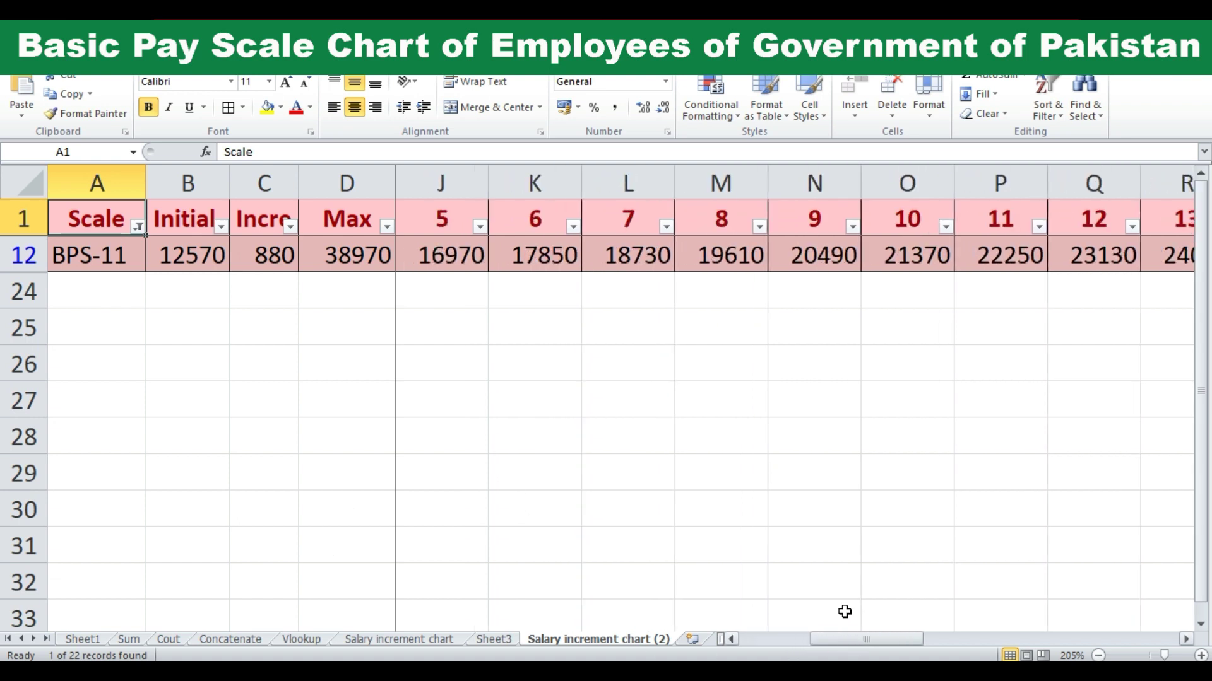
{"action": "left_click", "coordinate": [921, 255]}
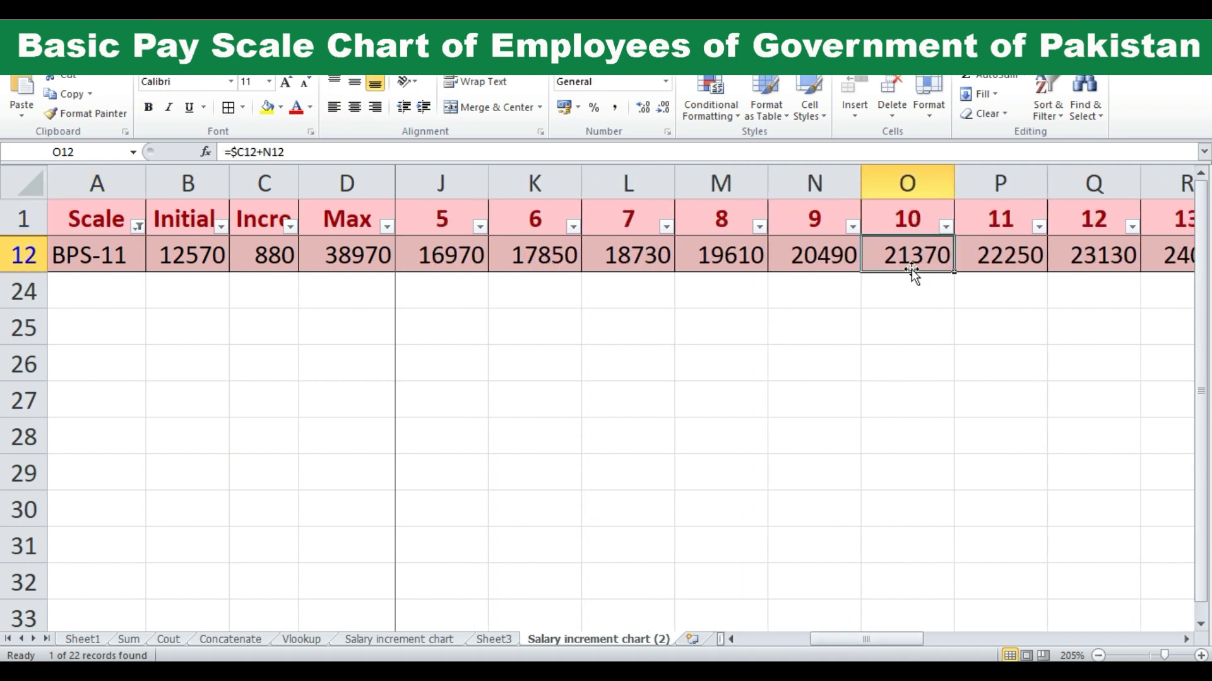
{"action": "scroll", "coordinate": [917, 359], "scroll_direction": "up", "scroll_amount": 3}
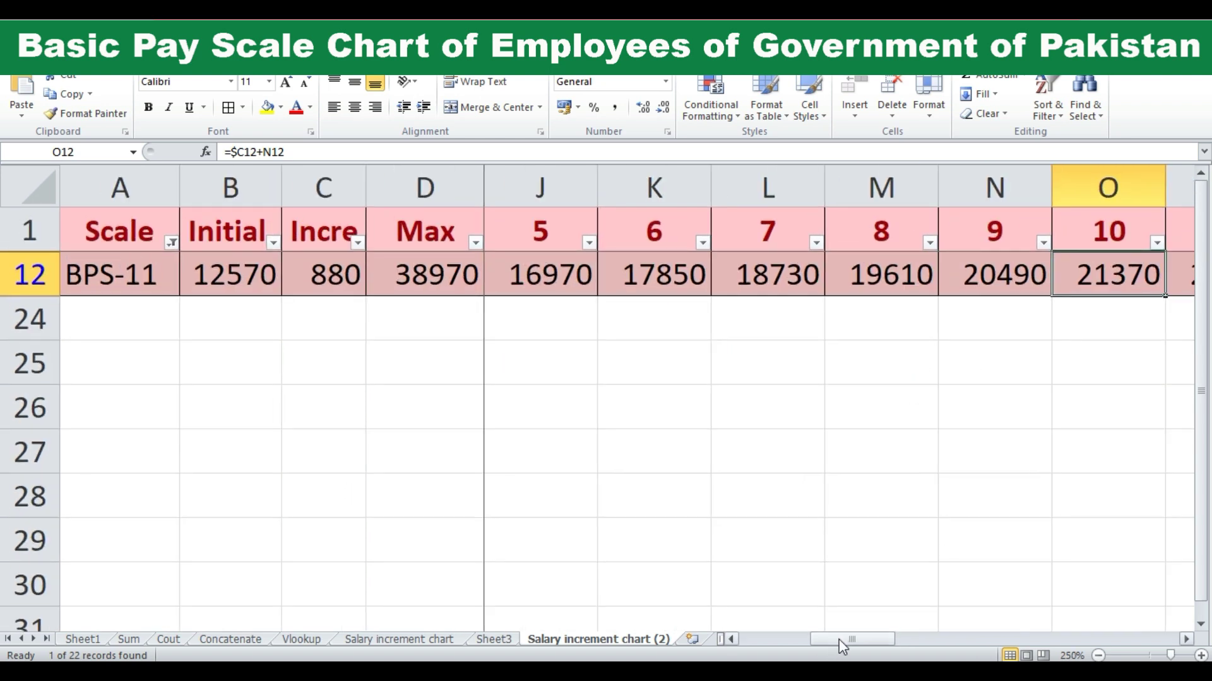
{"action": "left_click_drag", "start_coordinate": [842, 636], "coordinate": [896, 637]}
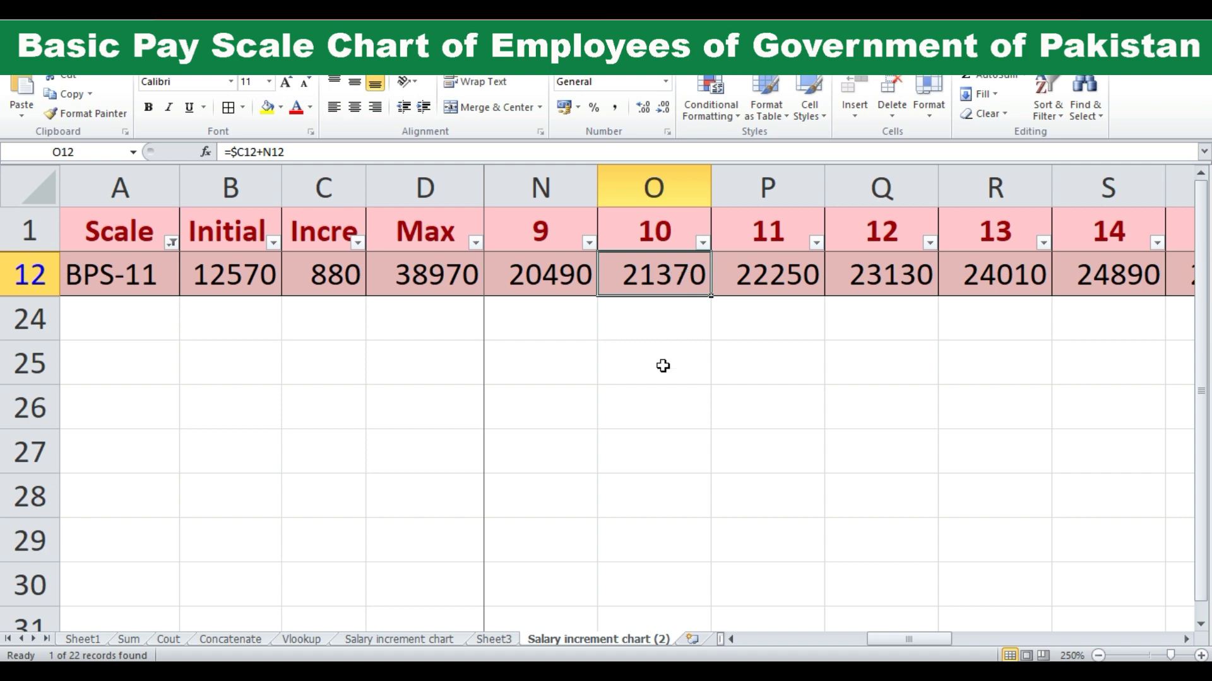
{"action": "double_click", "coordinate": [660, 278]}
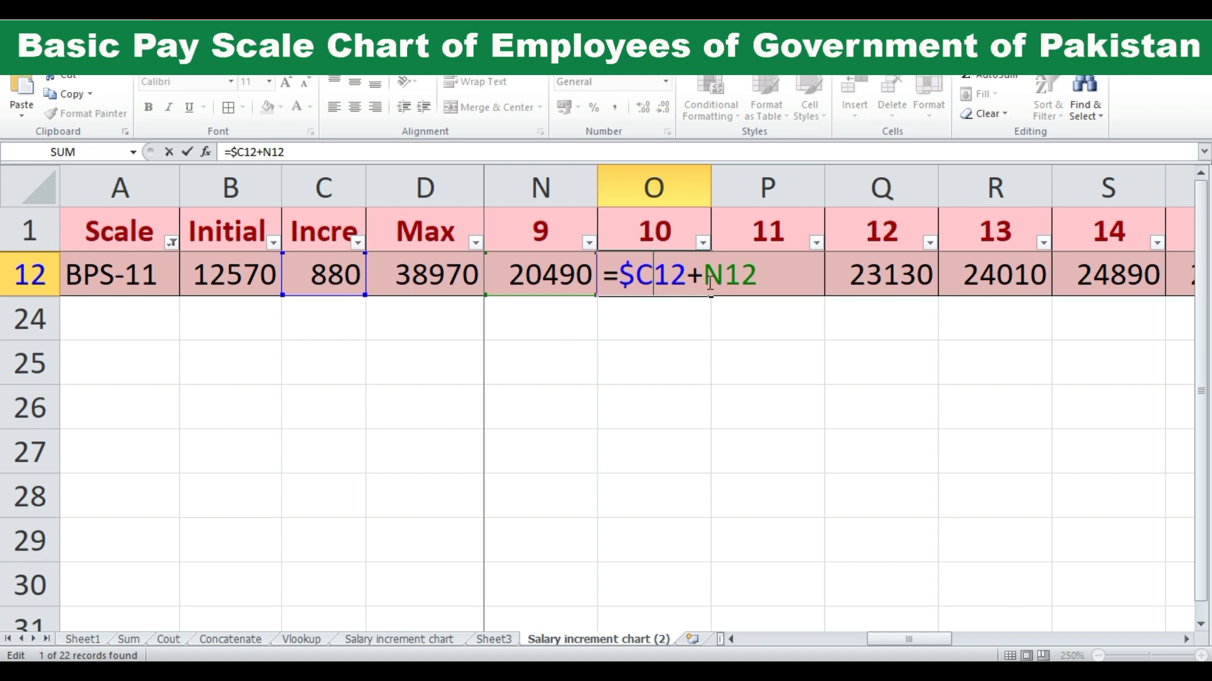
{"action": "key", "text": "Return"}
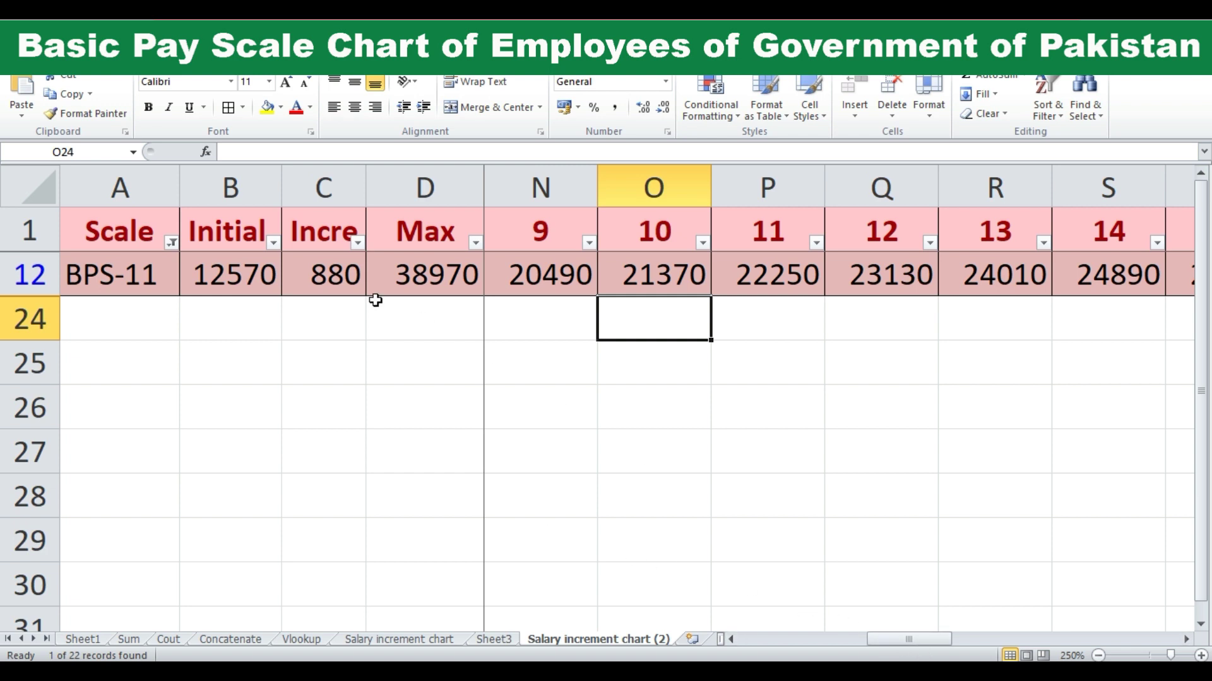
{"action": "left_click", "coordinate": [437, 277]}
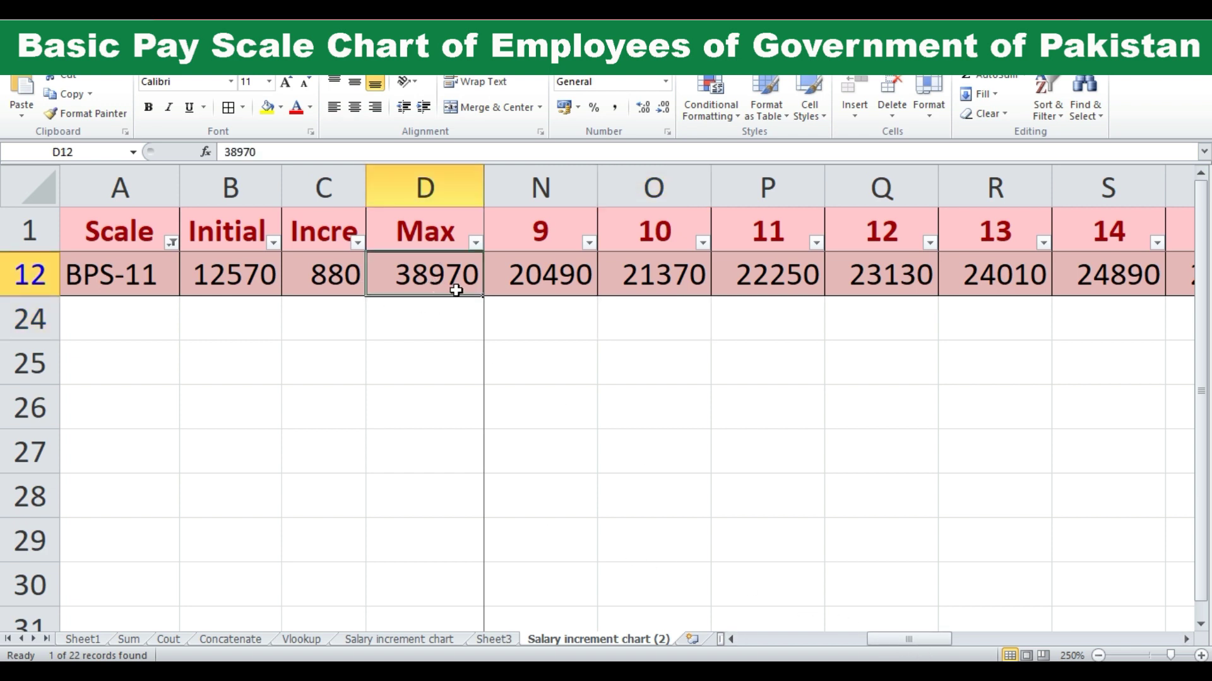
{"action": "left_click_drag", "start_coordinate": [921, 639], "coordinate": [1136, 637]}
{"action": "left_click", "coordinate": [1186, 640]}
{"action": "left_click", "coordinate": [1186, 639]}
{"action": "left_click", "coordinate": [1007, 276]}
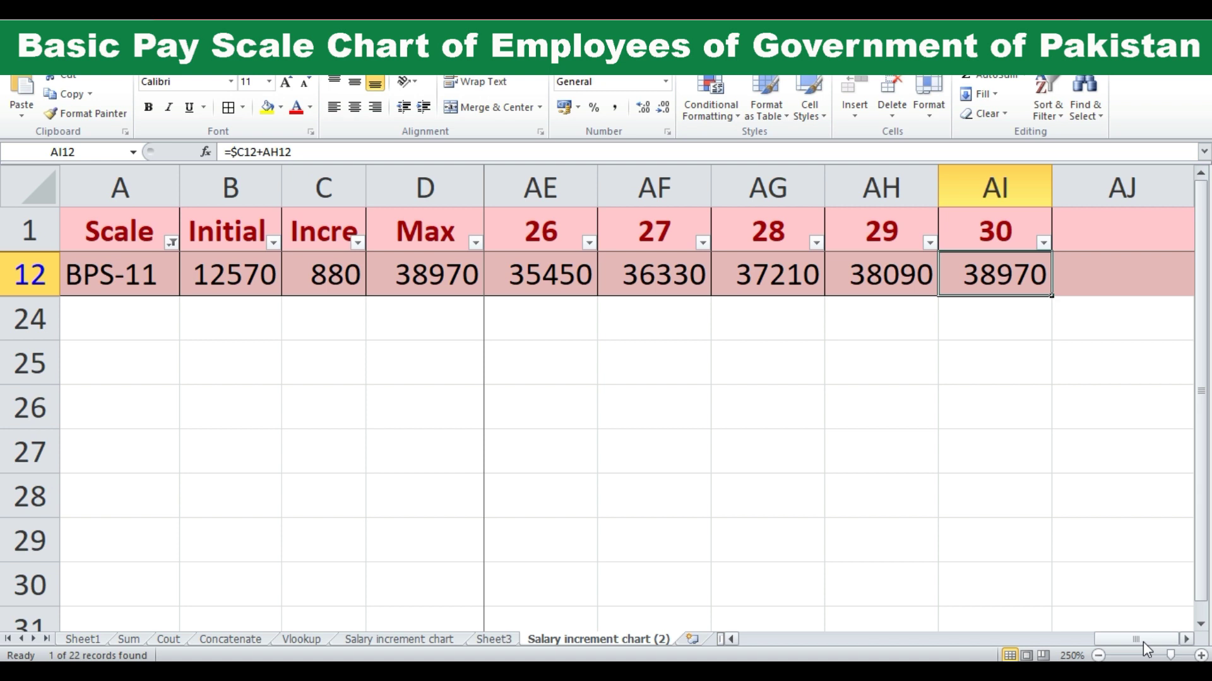
{"action": "left_click_drag", "start_coordinate": [1142, 642], "coordinate": [747, 634]}
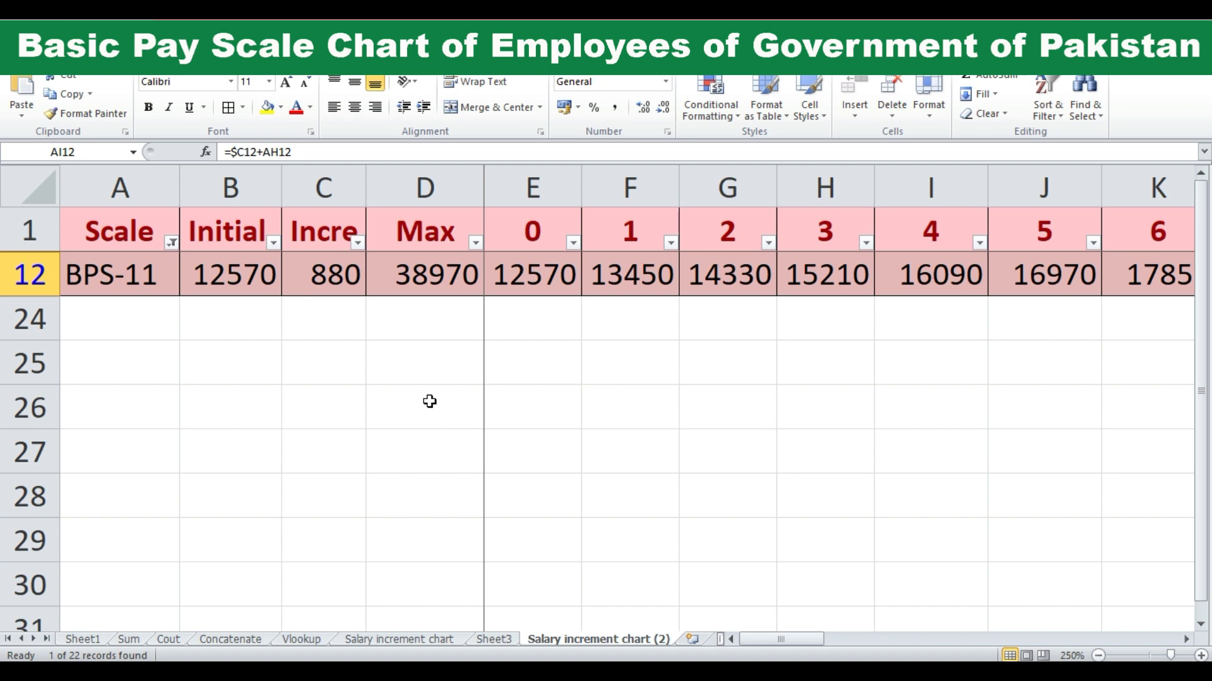
- Turn off AutoFilter with Ctrl+Shift+L so all scales BPS-01 to BPS-22 show again
{"action": "key", "text": "ctrl+shift+l"}
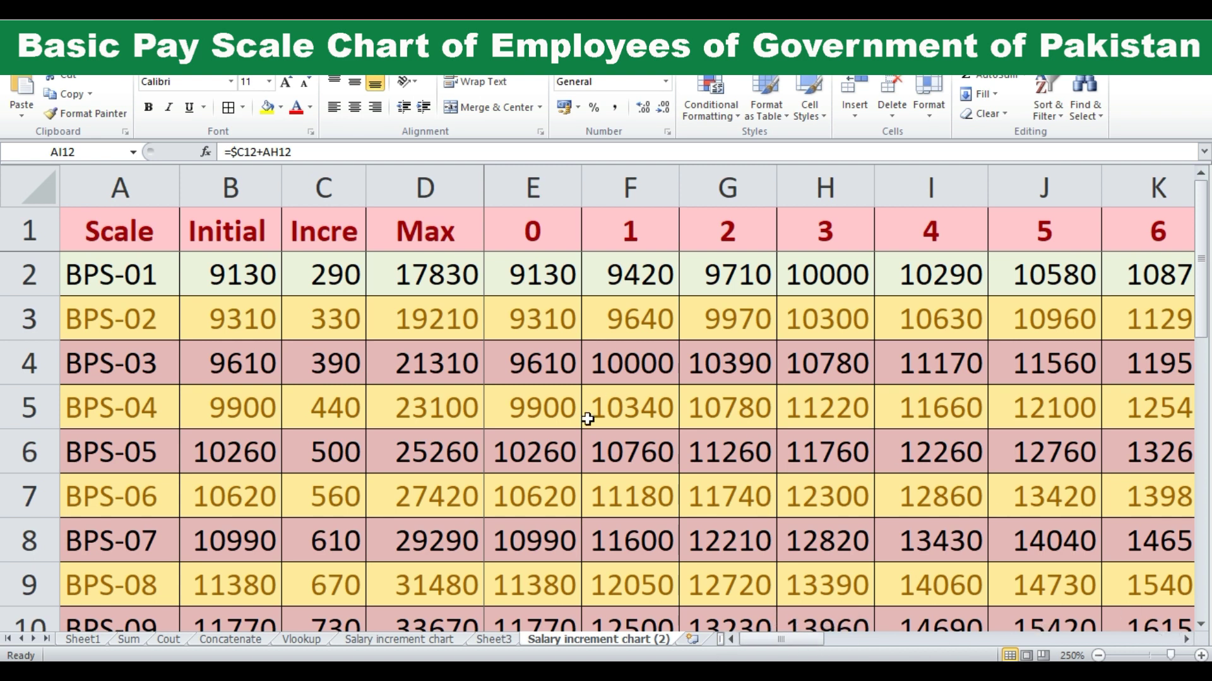
{"action": "scroll", "coordinate": [585, 425], "scroll_direction": "down", "scroll_amount": 1}
{"action": "scroll", "coordinate": [585, 425], "scroll_direction": "down", "scroll_amount": 3}
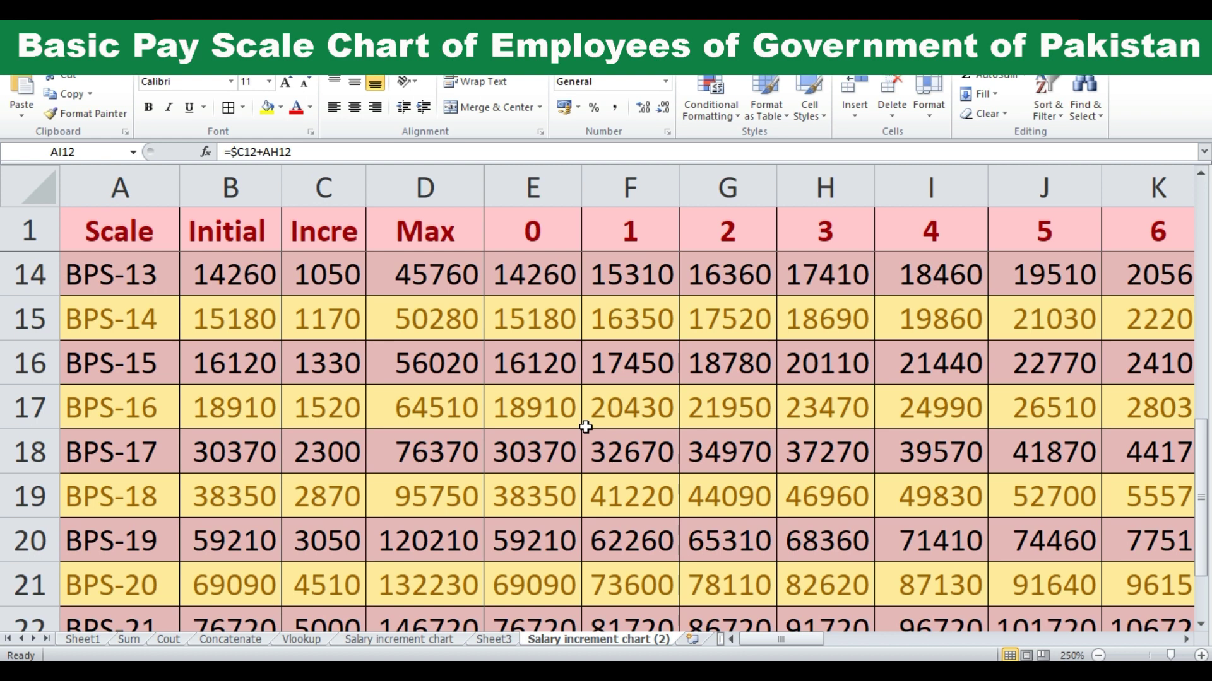
{"action": "scroll", "coordinate": [586, 427], "scroll_direction": "down", "scroll_amount": 1}
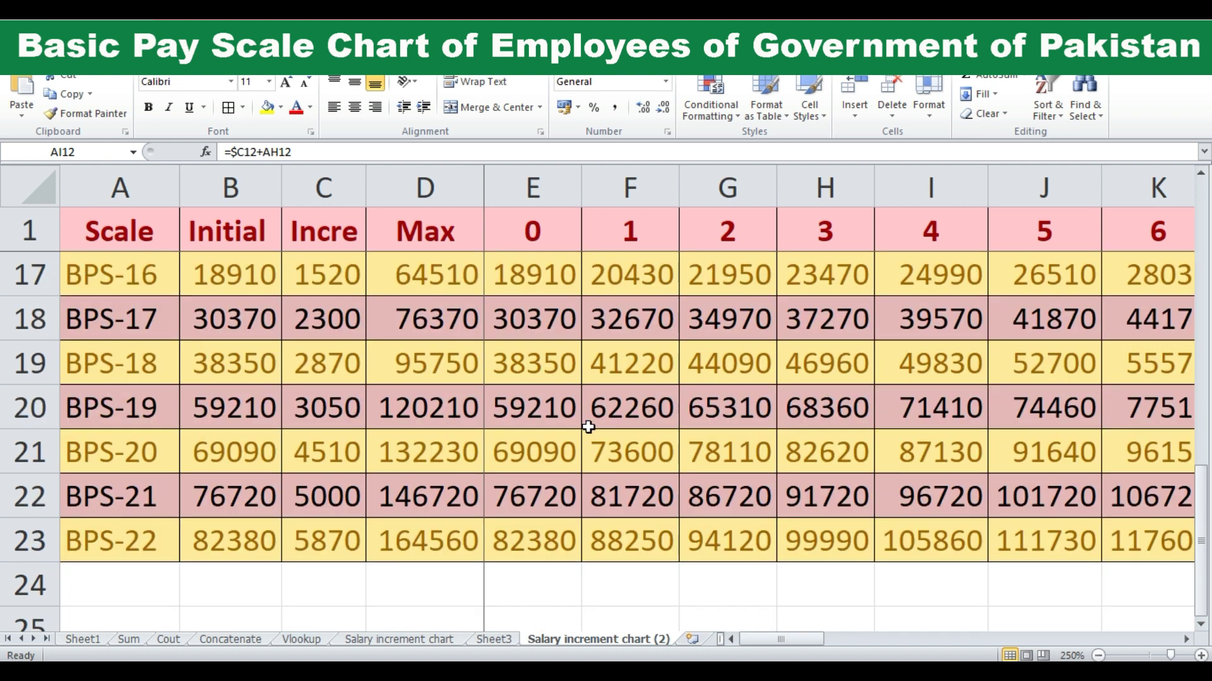
{"action": "scroll", "coordinate": [586, 426], "scroll_direction": "up", "scroll_amount": 1}
{"action": "scroll", "coordinate": [586, 426], "scroll_direction": "down", "scroll_amount": 2}
{"action": "scroll", "coordinate": [485, 438], "scroll_direction": "up", "scroll_amount": 3}
{"action": "scroll", "coordinate": [485, 438], "scroll_direction": "up", "scroll_amount": 3}
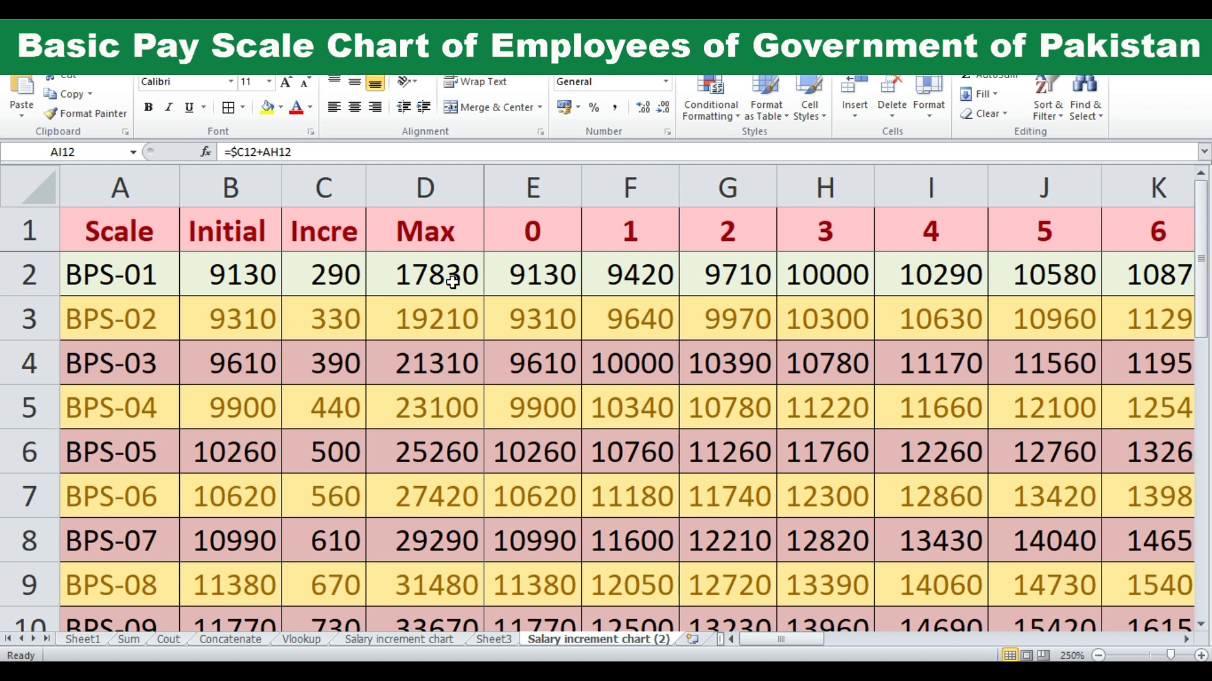
- Check the stage formulas in E2 and for BPS-05, BPS-08 and BPS-04, then select BPS-16
{"action": "left_click", "coordinate": [530, 271]}
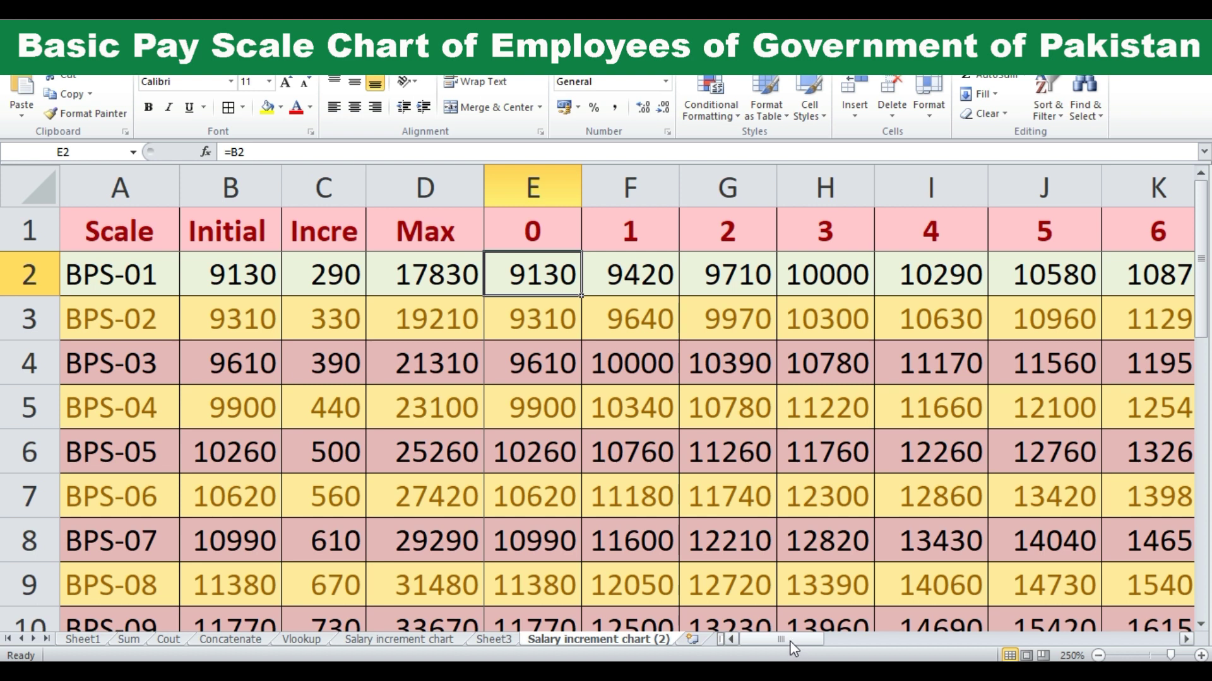
{"action": "left_click", "coordinate": [659, 457]}
{"action": "scroll", "coordinate": [710, 515], "scroll_direction": "down", "scroll_amount": 1}
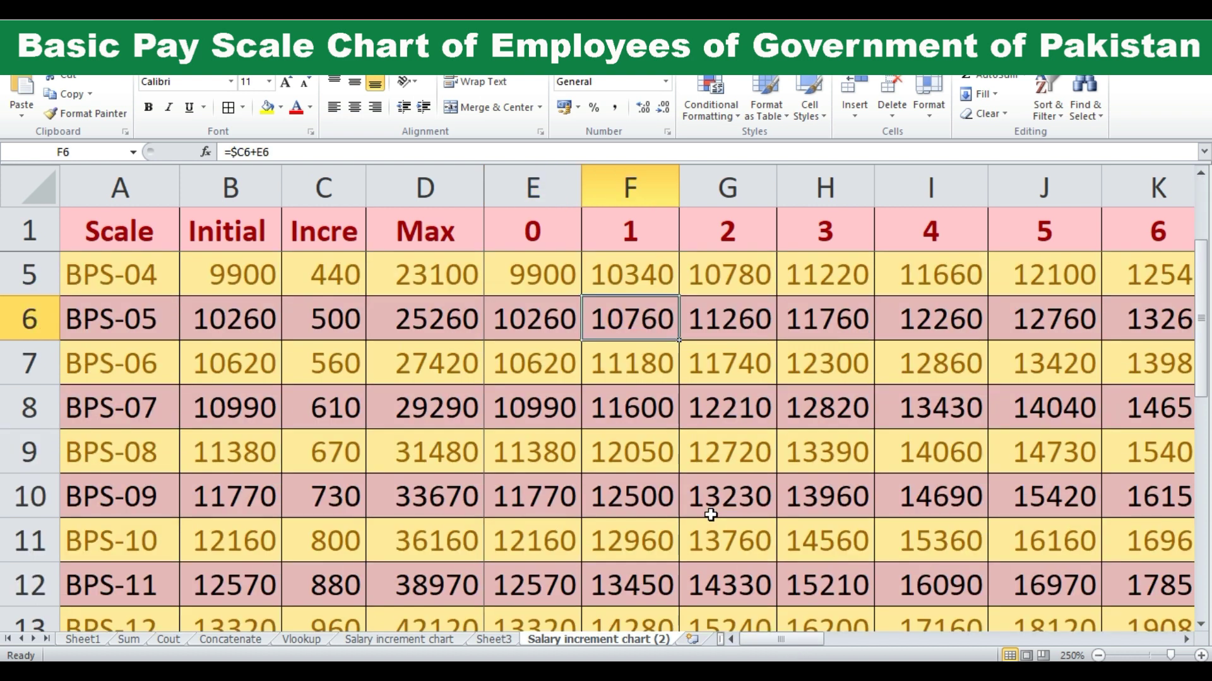
{"action": "left_click", "coordinate": [649, 467]}
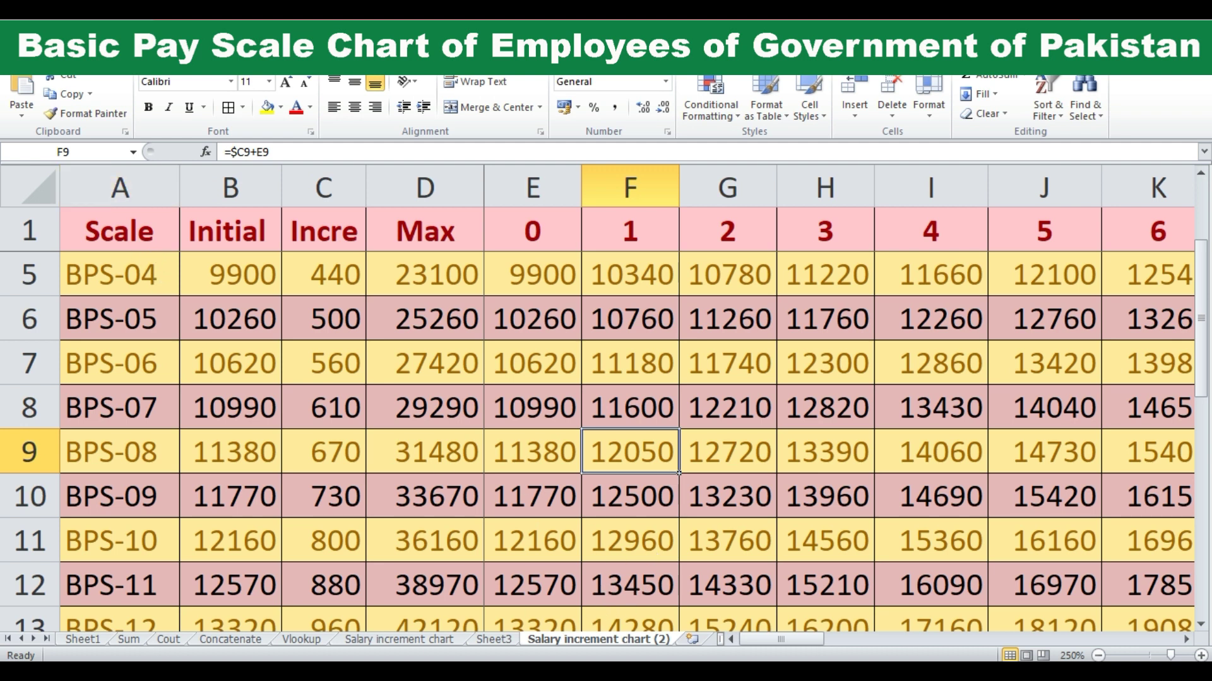
{"action": "left_click", "coordinate": [645, 285]}
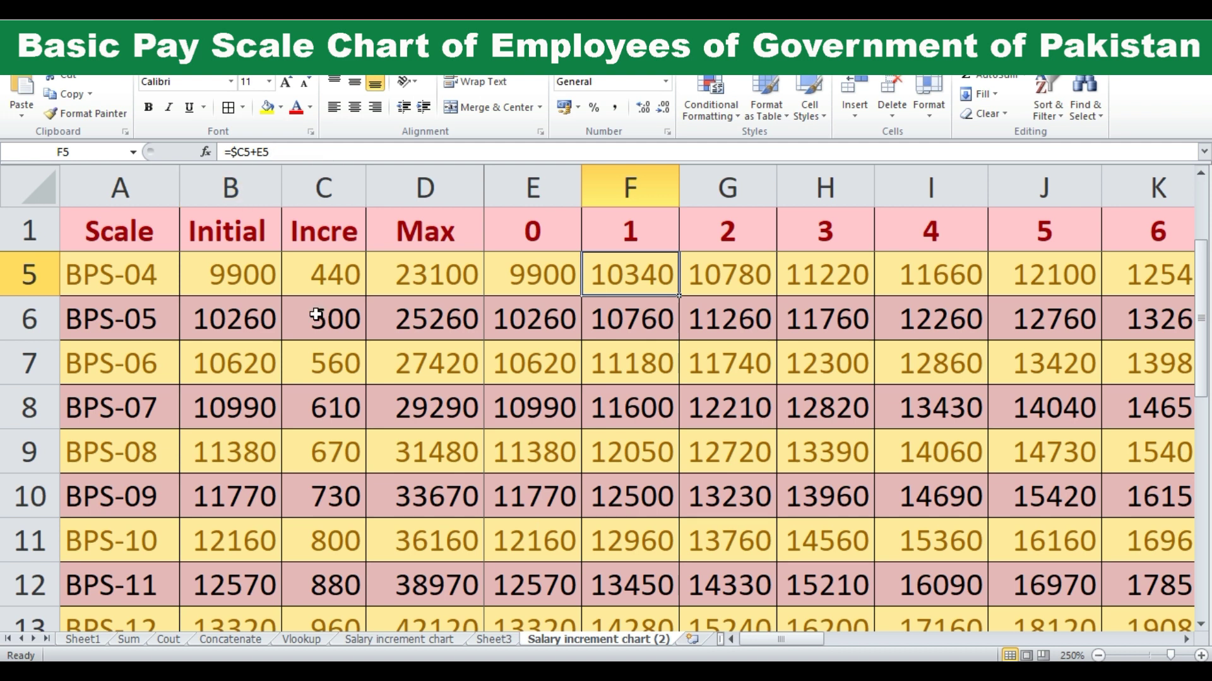
{"action": "scroll", "coordinate": [233, 328], "scroll_direction": "up", "scroll_amount": 1}
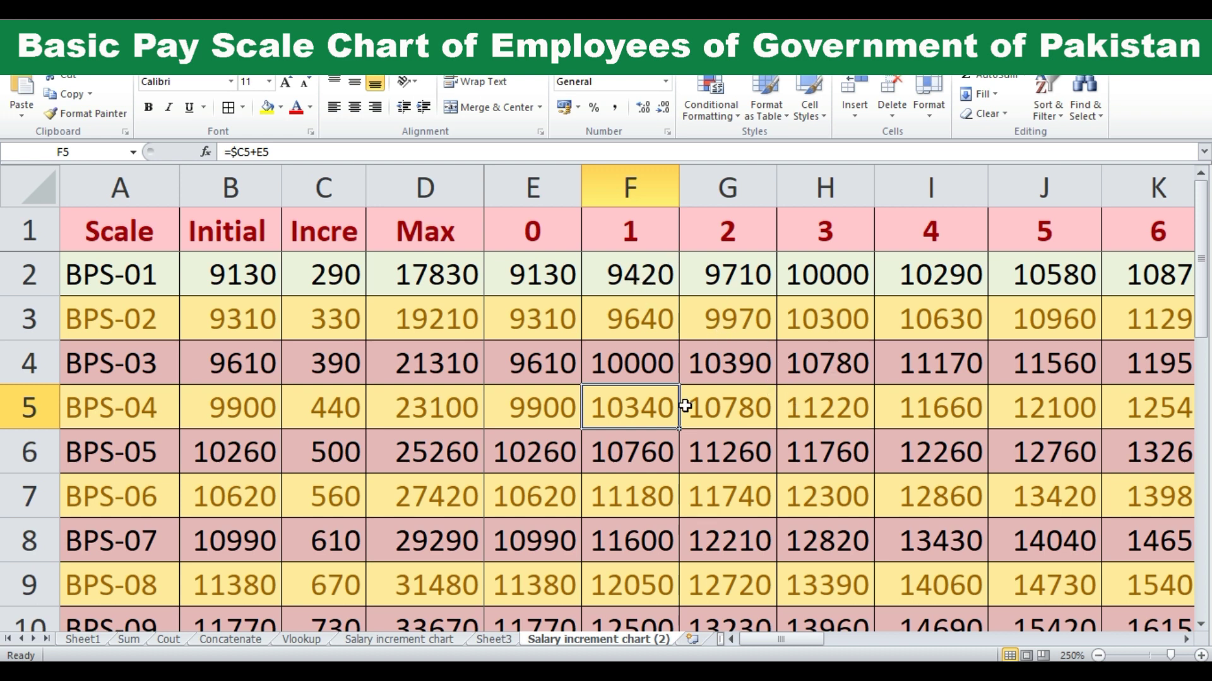
{"action": "scroll", "coordinate": [572, 378], "scroll_direction": "up", "scroll_amount": 2, "text": "ctrl"}
{"action": "scroll", "coordinate": [570, 369], "scroll_direction": "up", "scroll_amount": 1, "text": "ctrl"}
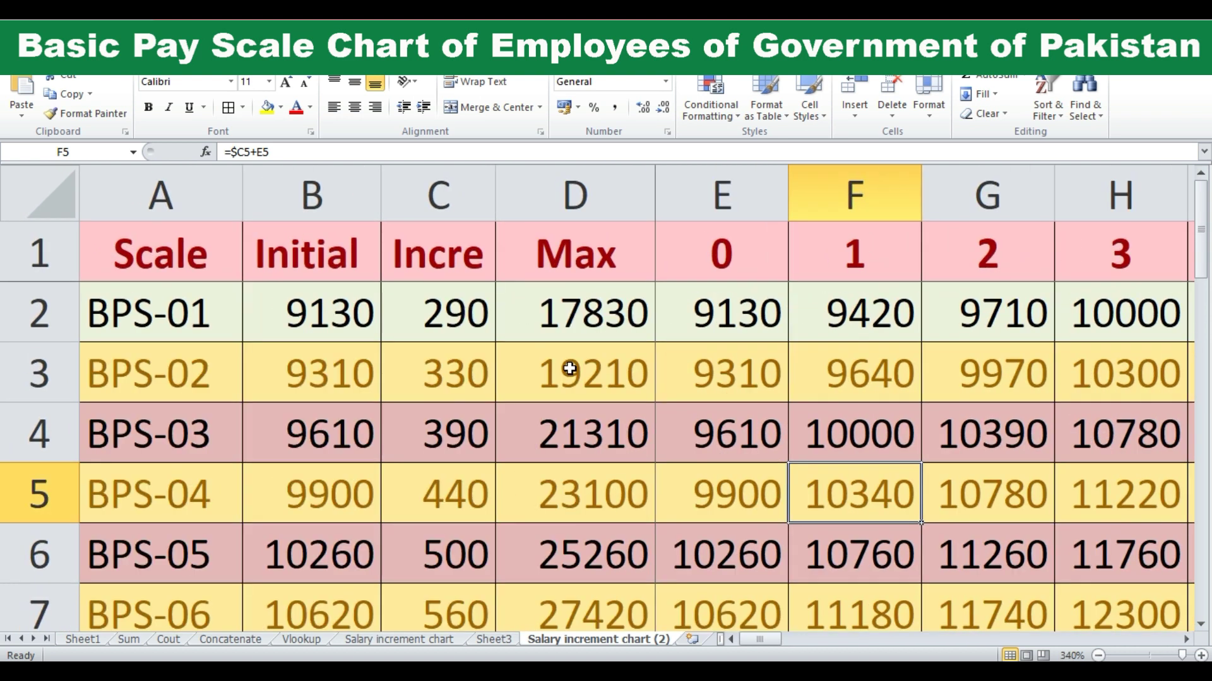
{"action": "scroll", "coordinate": [605, 420], "scroll_direction": "down", "scroll_amount": 2}
{"action": "scroll", "coordinate": [416, 470], "scroll_direction": "down", "scroll_amount": 1}
{"action": "scroll", "coordinate": [390, 476], "scroll_direction": "down", "scroll_amount": 1}
{"action": "scroll", "coordinate": [246, 543], "scroll_direction": "down", "scroll_amount": 1}
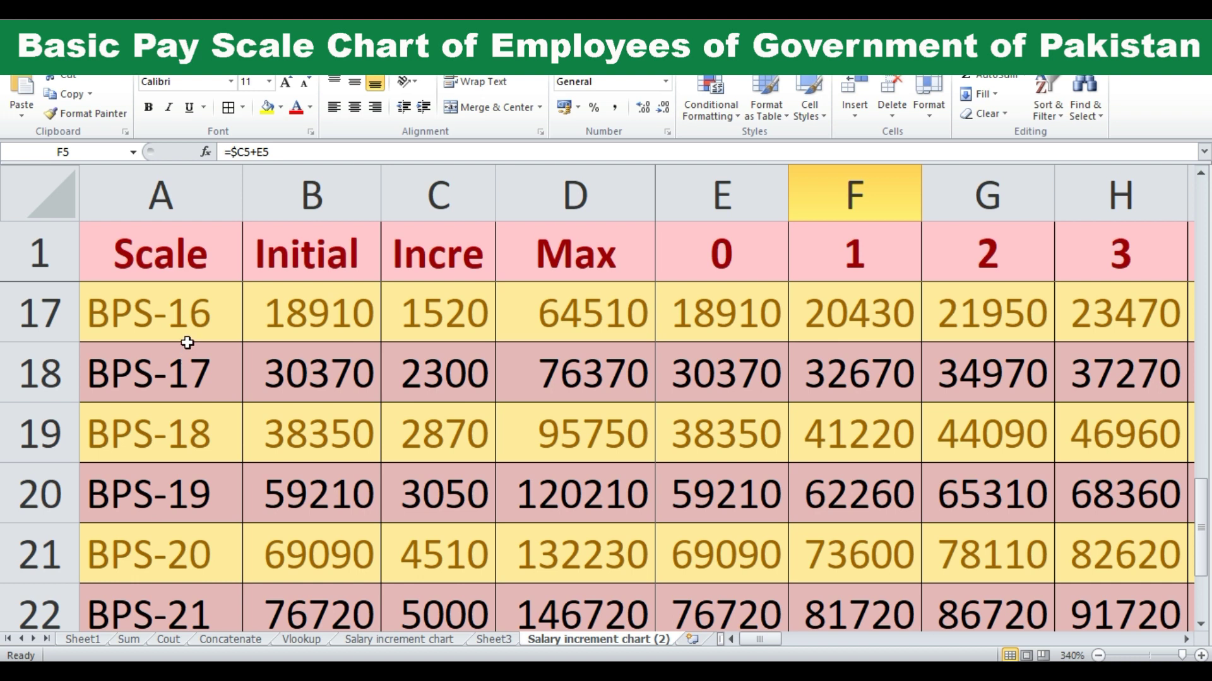
{"action": "left_click", "coordinate": [71, 321]}
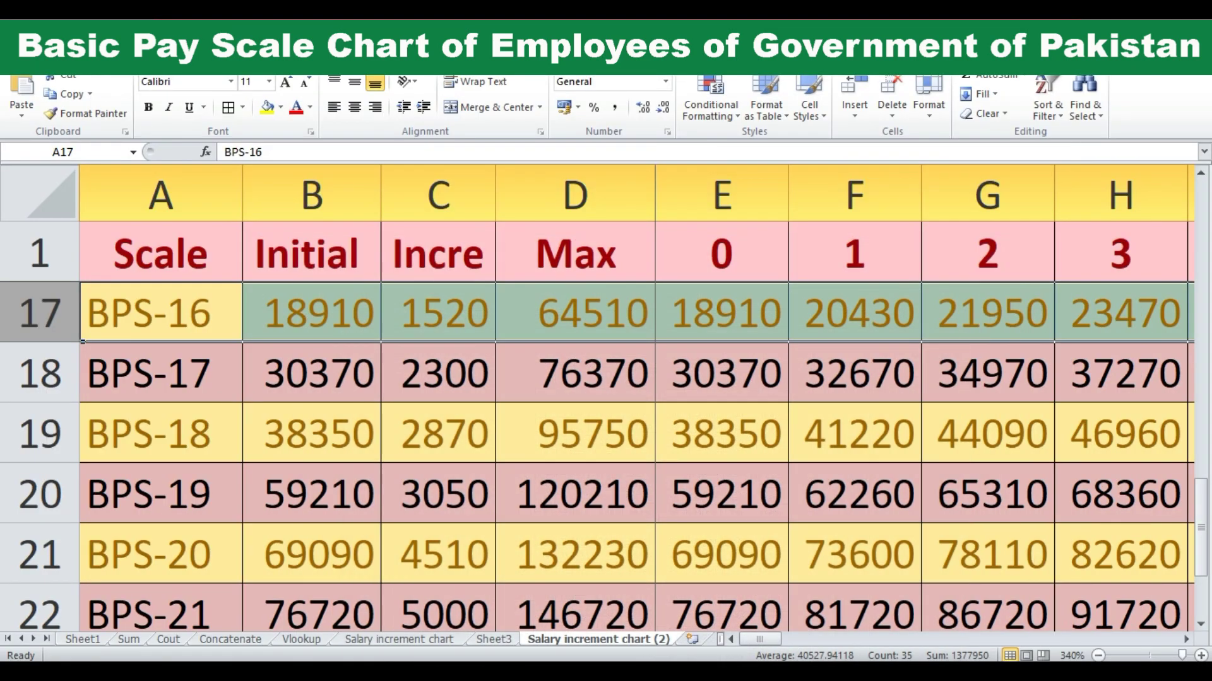
- Scroll through the chart rows and return to the Scale header cell A1
{"action": "scroll", "coordinate": [628, 631], "scroll_direction": "down", "scroll_amount": 2}
{"action": "scroll", "coordinate": [639, 601], "scroll_direction": "up", "scroll_amount": 1}
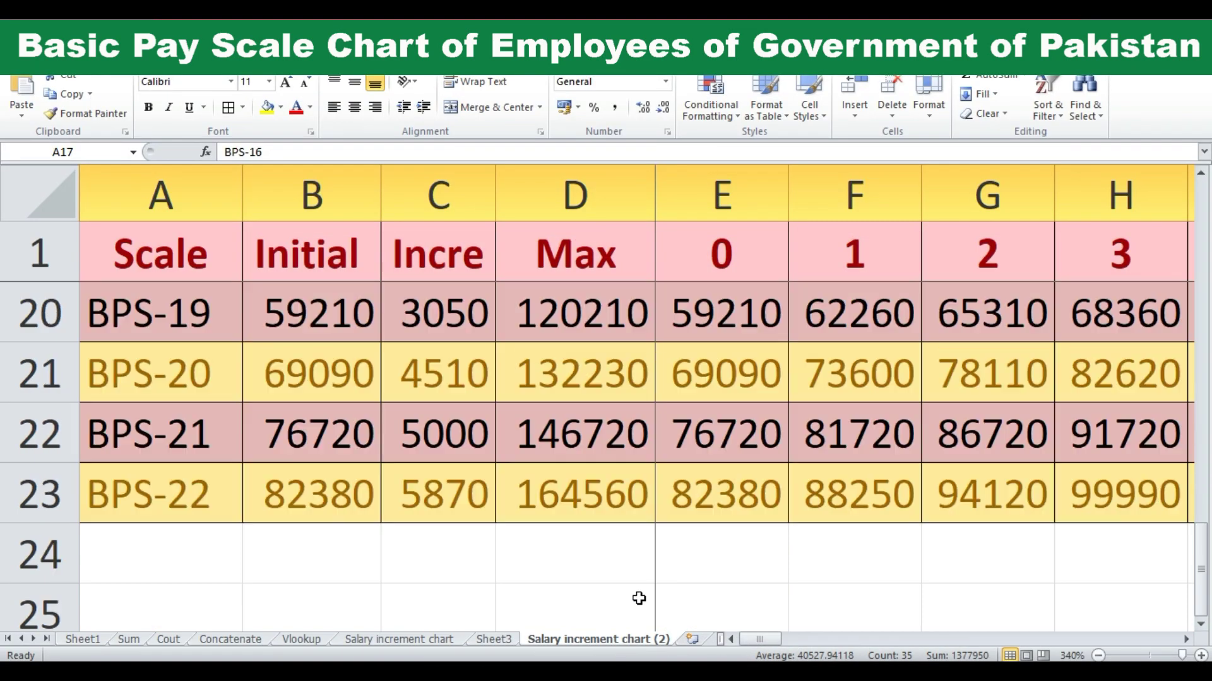
{"action": "scroll", "coordinate": [657, 587], "scroll_direction": "down", "scroll_amount": 2}
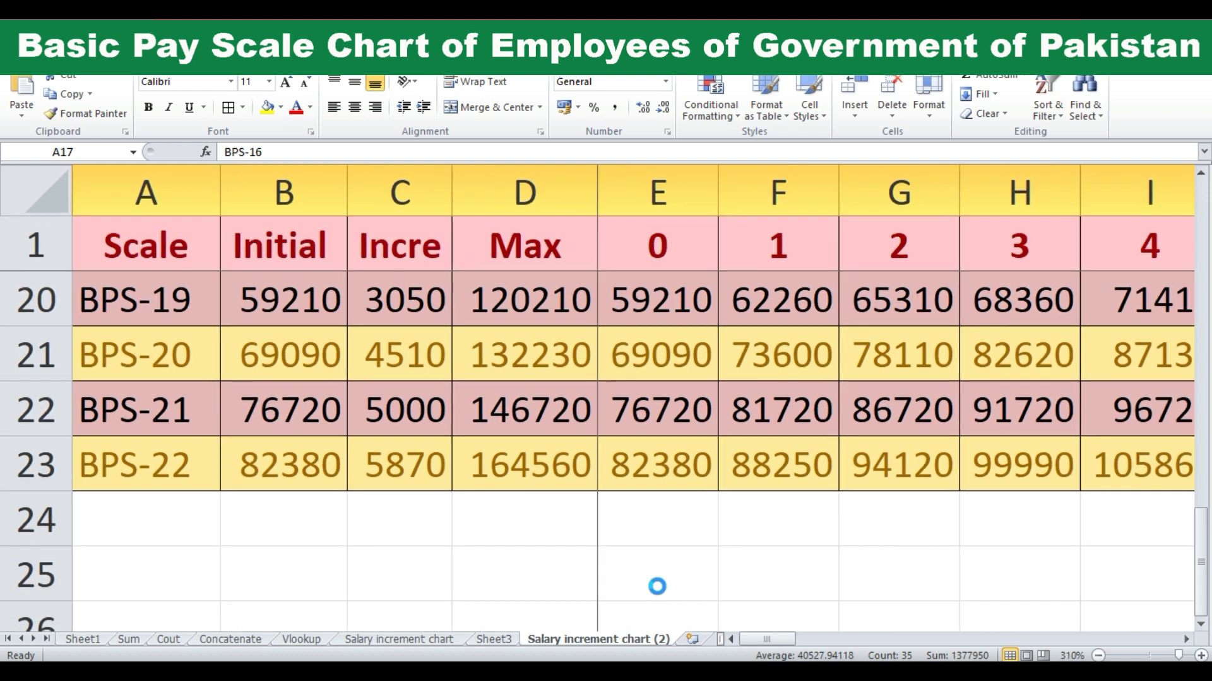
{"action": "scroll", "coordinate": [657, 587], "scroll_direction": "down", "scroll_amount": 4}
{"action": "scroll", "coordinate": [657, 587], "scroll_direction": "down", "scroll_amount": 10}
{"action": "scroll", "coordinate": [658, 584], "scroll_direction": "down", "scroll_amount": 4}
{"action": "scroll", "coordinate": [657, 582], "scroll_direction": "up", "scroll_amount": 1}
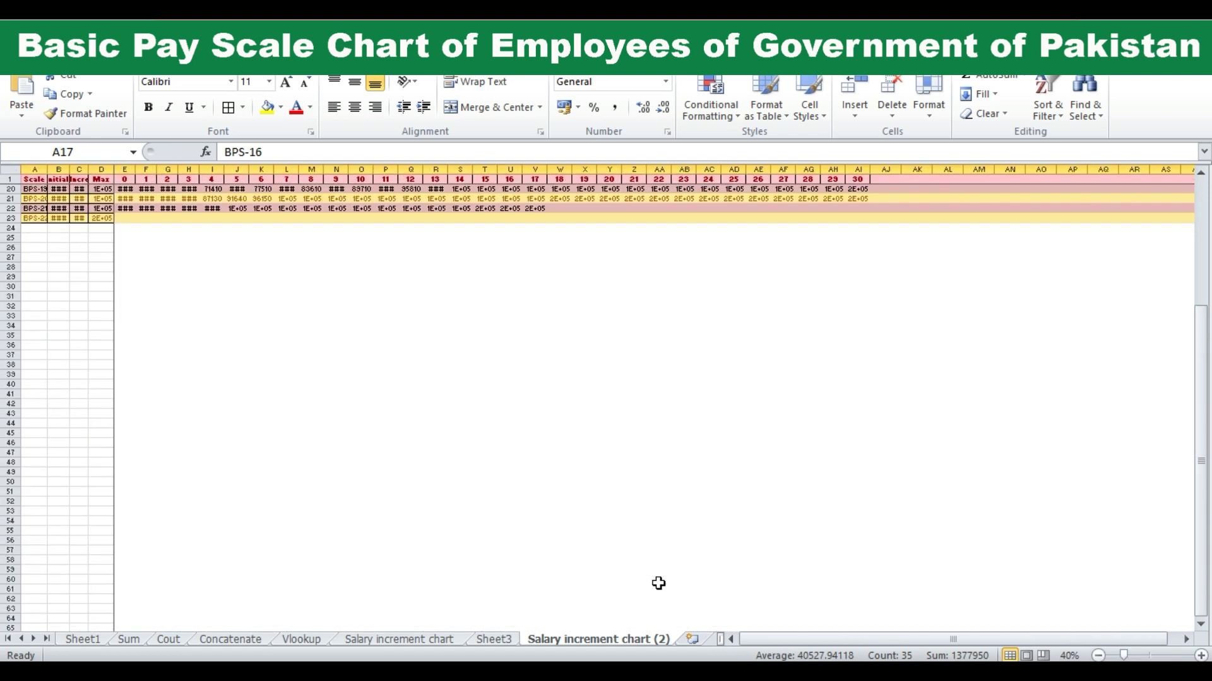
{"action": "scroll", "coordinate": [657, 582], "scroll_direction": "up", "scroll_amount": 2}
{"action": "scroll", "coordinate": [656, 582], "scroll_direction": "up", "scroll_amount": 1}
{"action": "scroll", "coordinate": [633, 484], "scroll_direction": "up", "scroll_amount": 1}
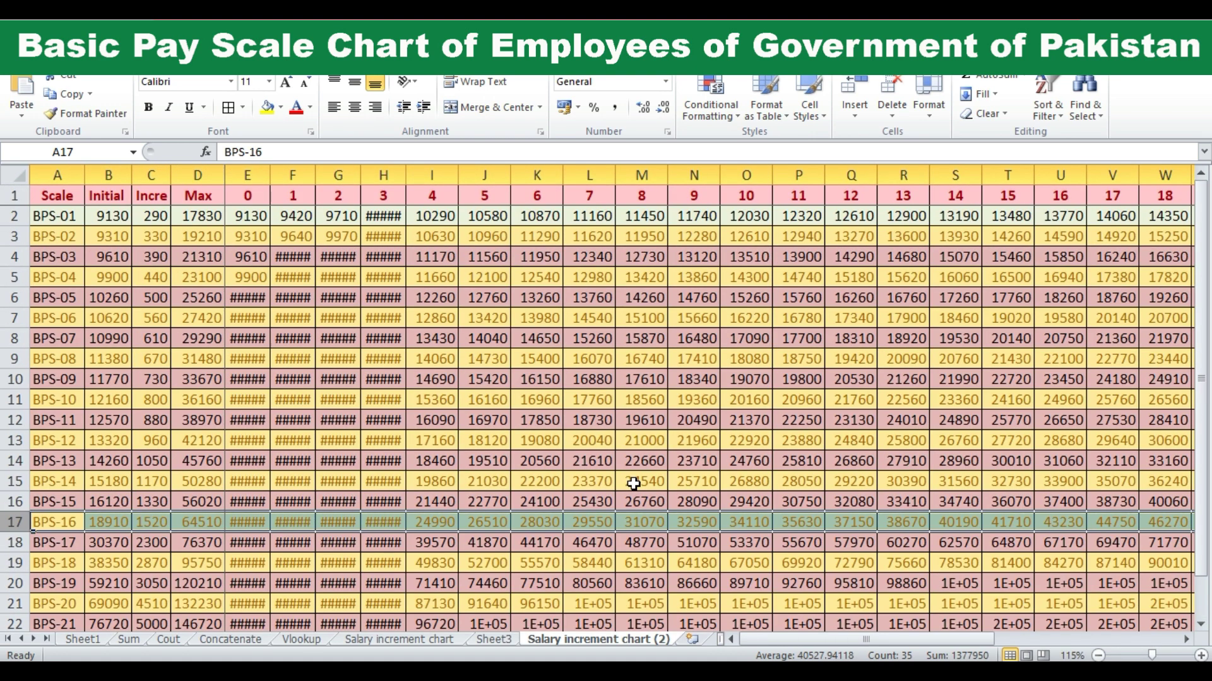
{"action": "scroll", "coordinate": [633, 484], "scroll_direction": "up", "scroll_amount": 1}
{"action": "scroll", "coordinate": [656, 542], "scroll_direction": "down", "scroll_amount": 2}
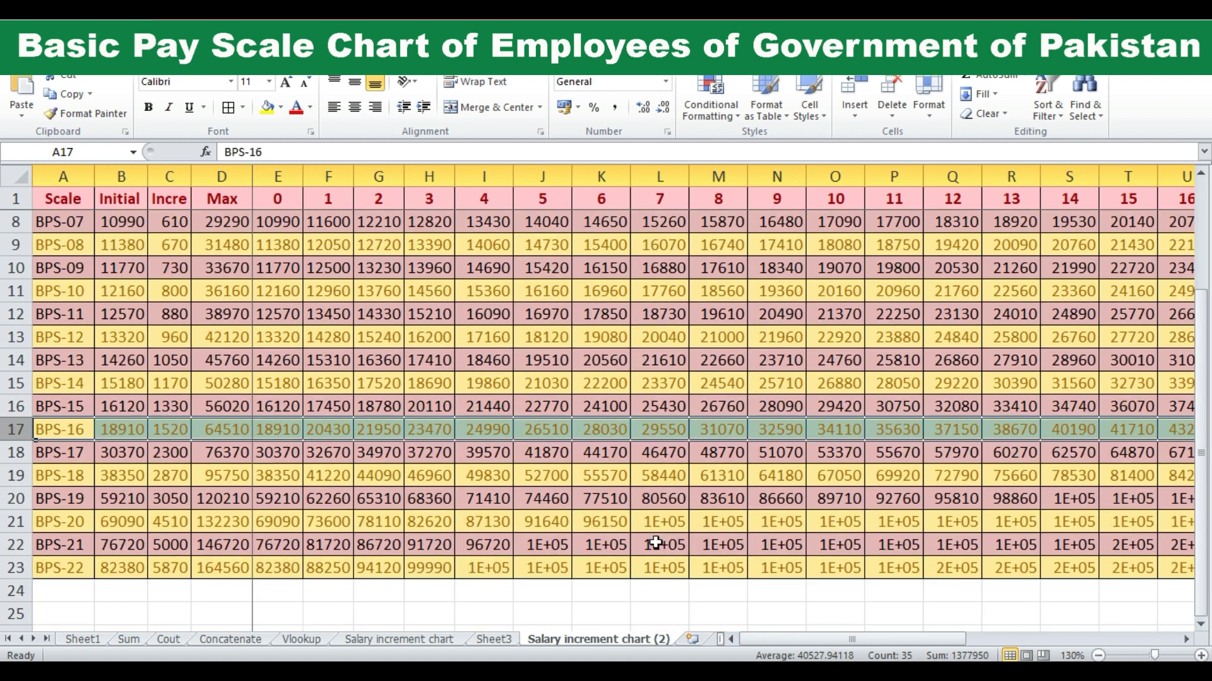
{"action": "scroll", "coordinate": [514, 553], "scroll_direction": "down", "scroll_amount": 1}
{"action": "scroll", "coordinate": [86, 396], "scroll_direction": "up", "scroll_amount": 1}
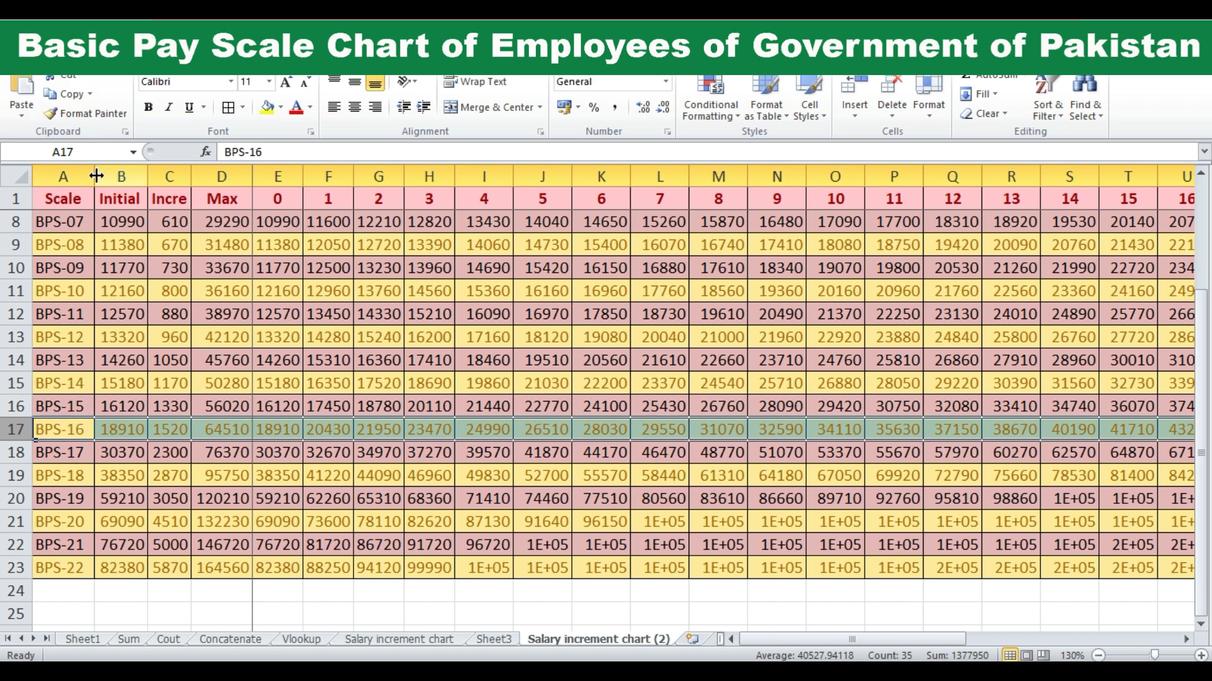
{"action": "left_click", "coordinate": [57, 202]}
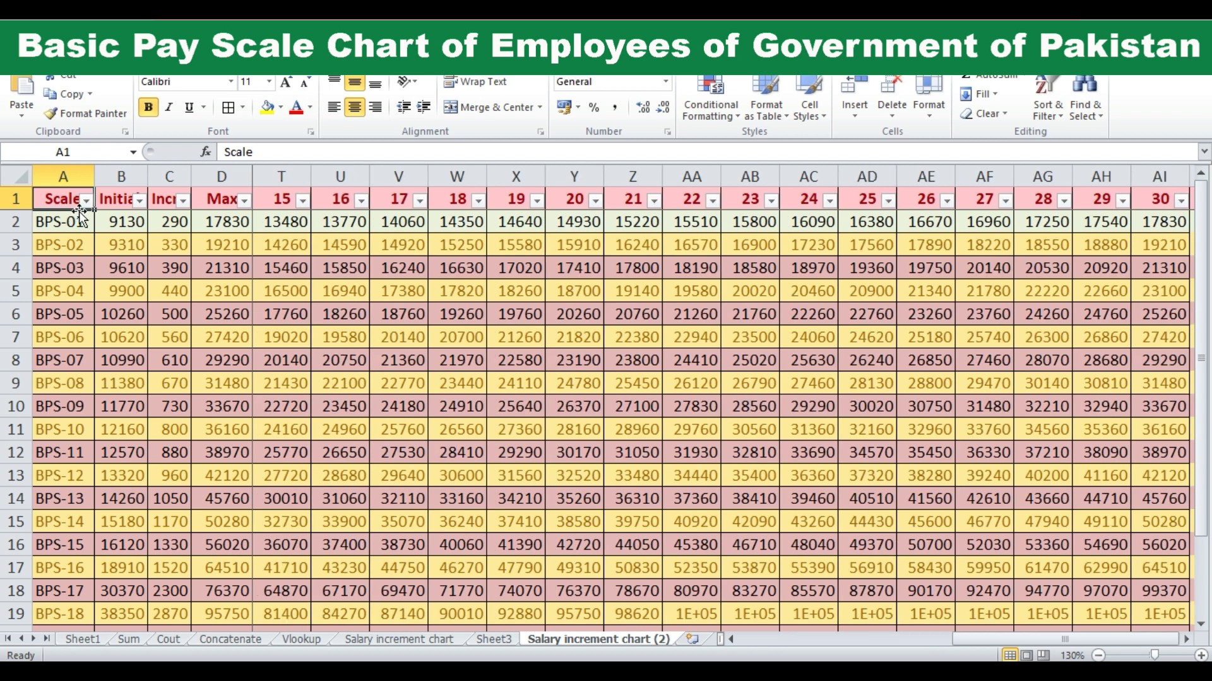
- Untick every scale in the Scale column's filter checklist
{"action": "left_click", "coordinate": [86, 201]}
{"action": "left_click", "coordinate": [54, 365]}
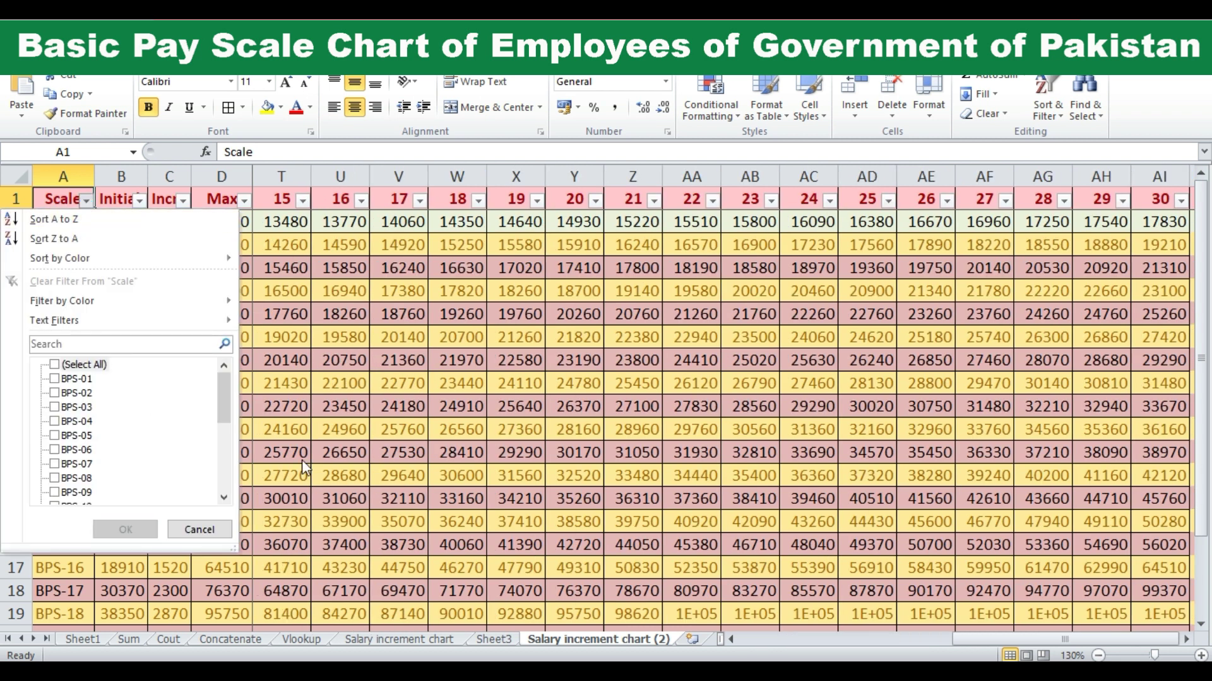
{"action": "left_click_drag", "start_coordinate": [222, 398], "coordinate": [212, 437]}
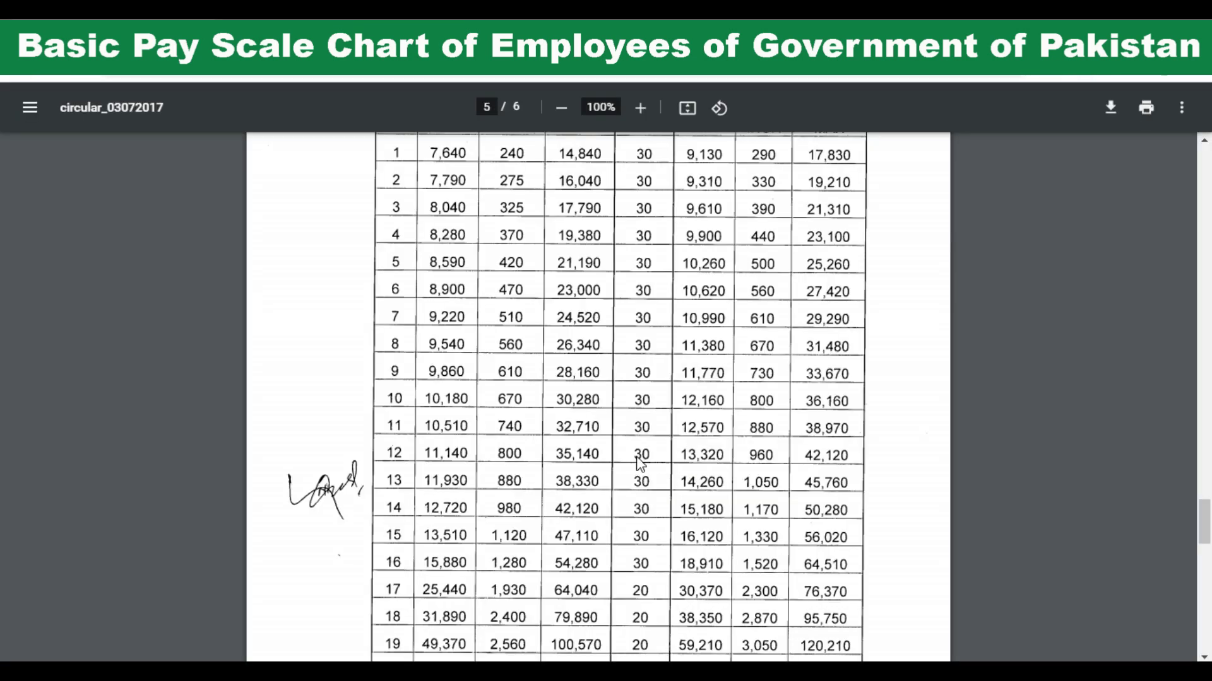
- Scroll the circular PDF down to show the pay table rows for scales 20 to 22
{"action": "scroll", "coordinate": [661, 604], "scroll_direction": "down", "scroll_amount": 2}
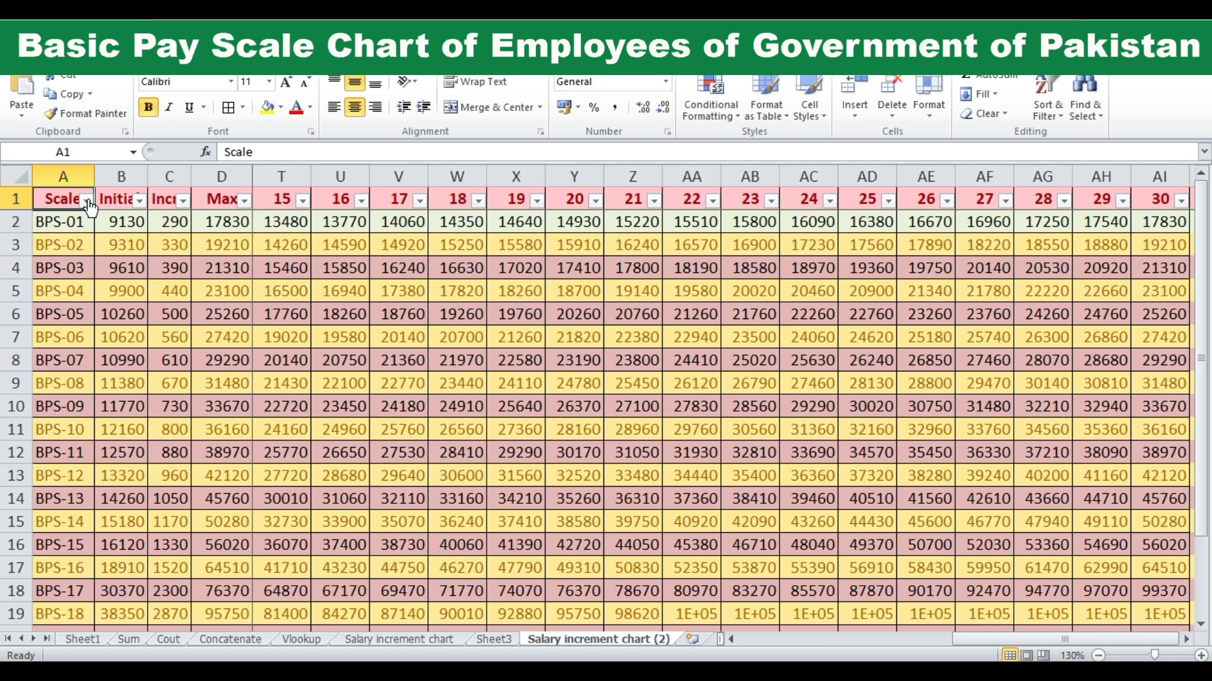
- Filter the Scale column to show only BPS-17, BPS-18 and BPS-19 (3 of 22 records)
{"action": "left_click", "coordinate": [86, 201]}
{"action": "left_click", "coordinate": [55, 365]}
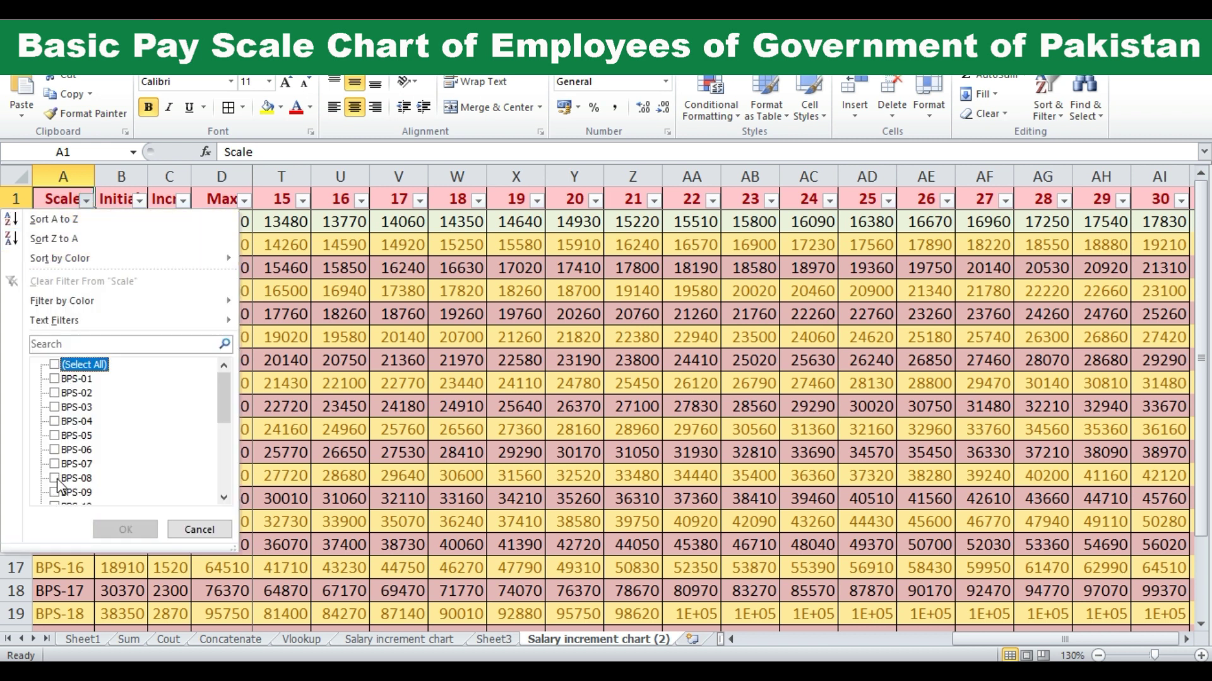
{"action": "scroll", "coordinate": [67, 458], "scroll_direction": "down", "scroll_amount": 2}
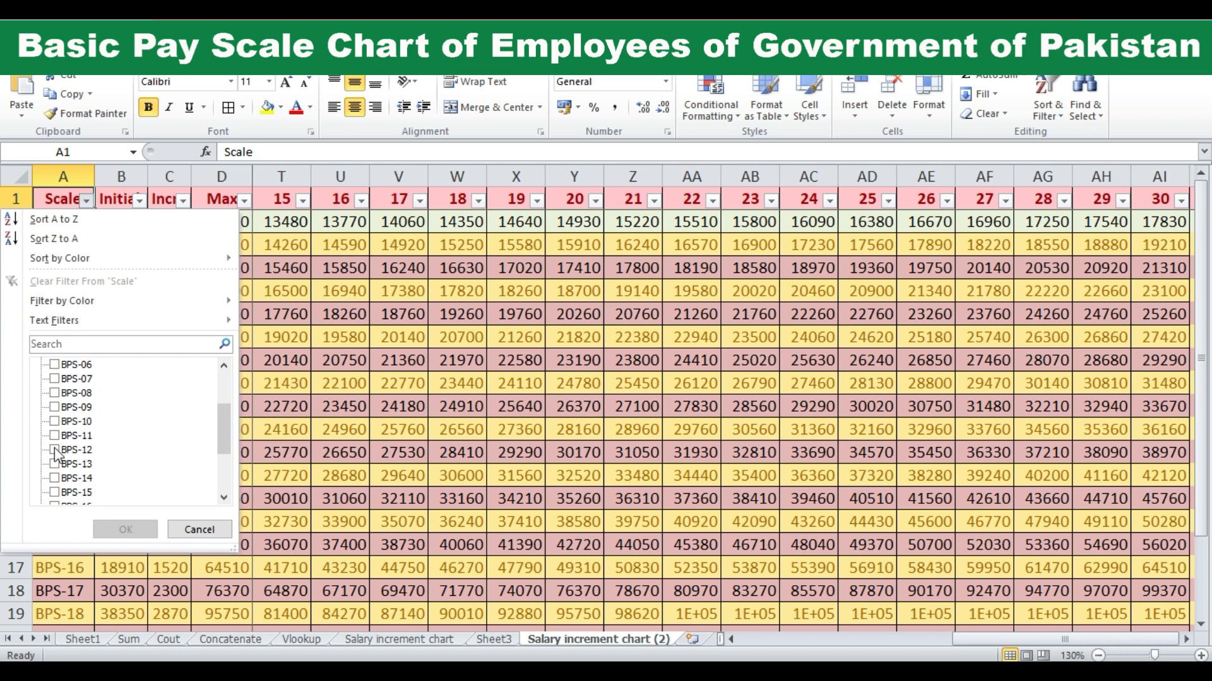
{"action": "scroll", "coordinate": [60, 482], "scroll_direction": "down", "scroll_amount": 2}
{"action": "left_click", "coordinate": [55, 436]}
{"action": "left_click", "coordinate": [55, 450]}
{"action": "left_click", "coordinate": [54, 464]}
{"action": "left_click", "coordinate": [125, 530]}
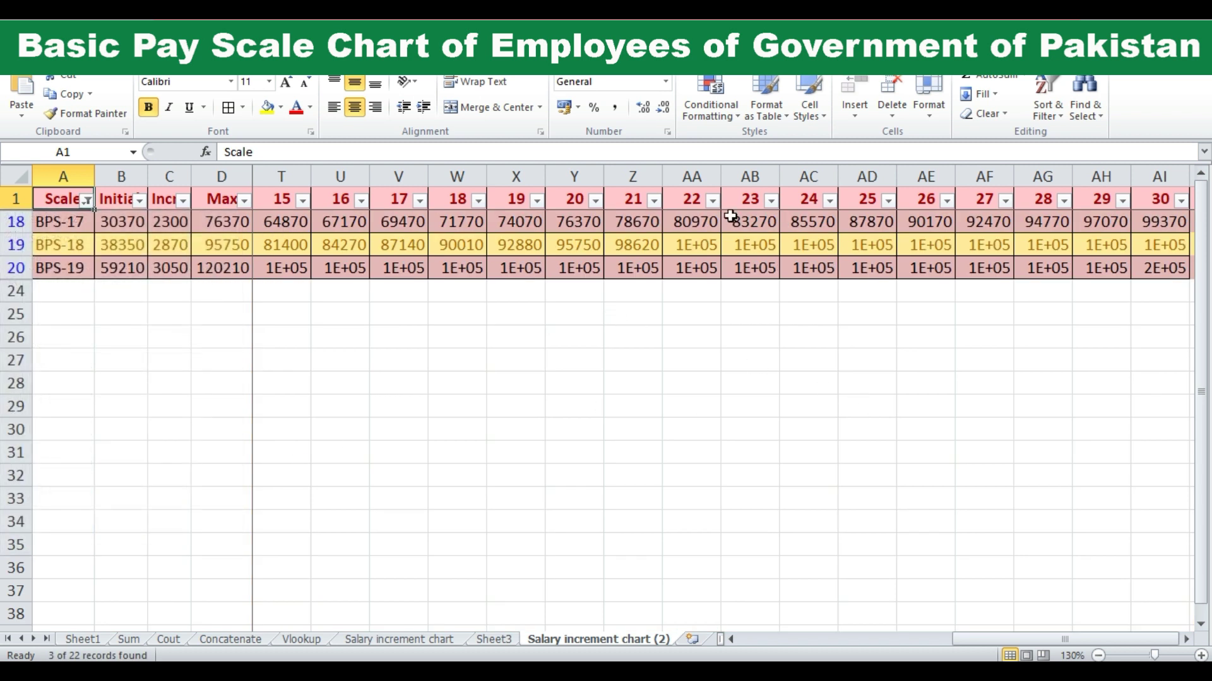
- Delete the stage 21–30 amounts (Z20:AI20) so scales end at maximums 76370, 95750 and 120210
{"action": "scroll", "coordinate": [910, 534], "scroll_direction": "up", "scroll_amount": 1, "text": "ctrl"}
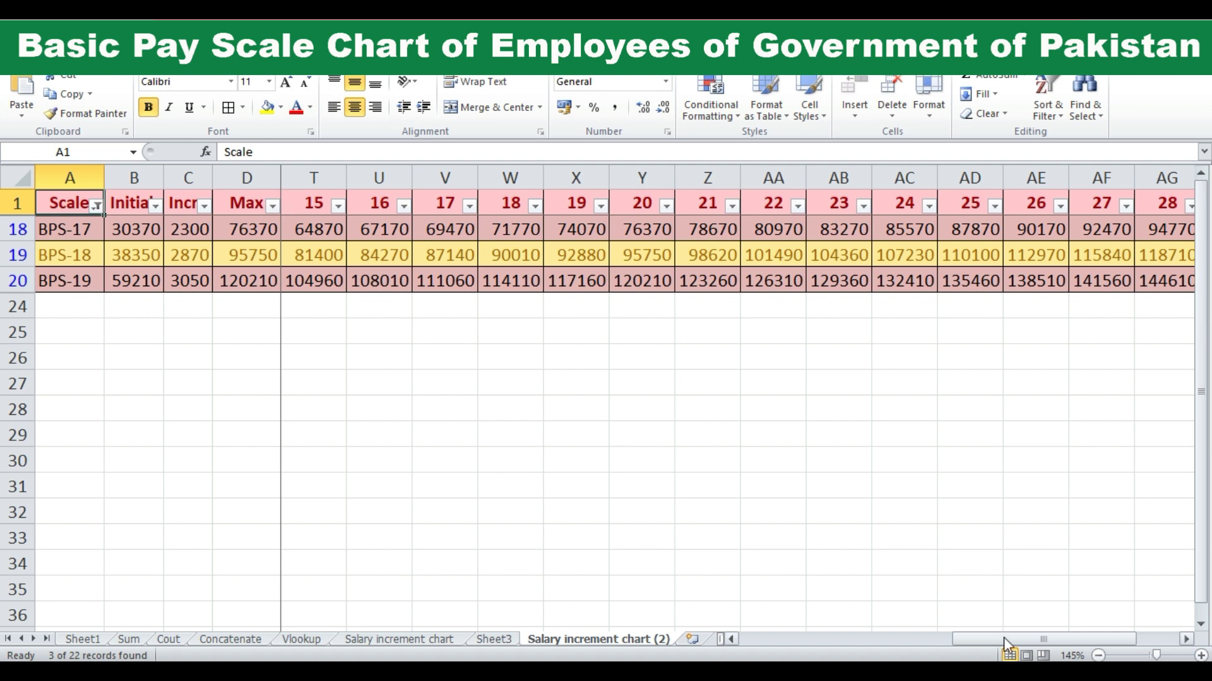
{"action": "mouse_move", "coordinate": [1014, 641]}
{"action": "left_mouse_down"}
{"action": "mouse_move", "coordinate": [984, 645]}
{"action": "mouse_move", "coordinate": [1066, 638]}
{"action": "left_mouse_up"}
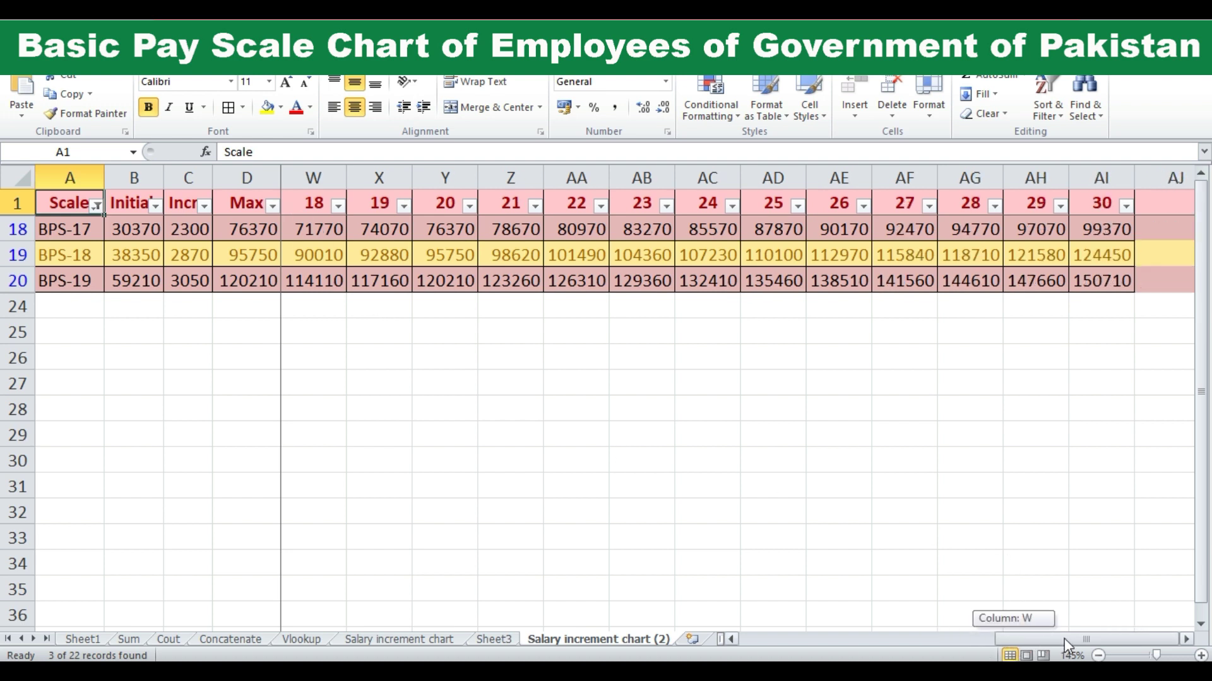
{"action": "left_click", "coordinate": [1105, 281]}
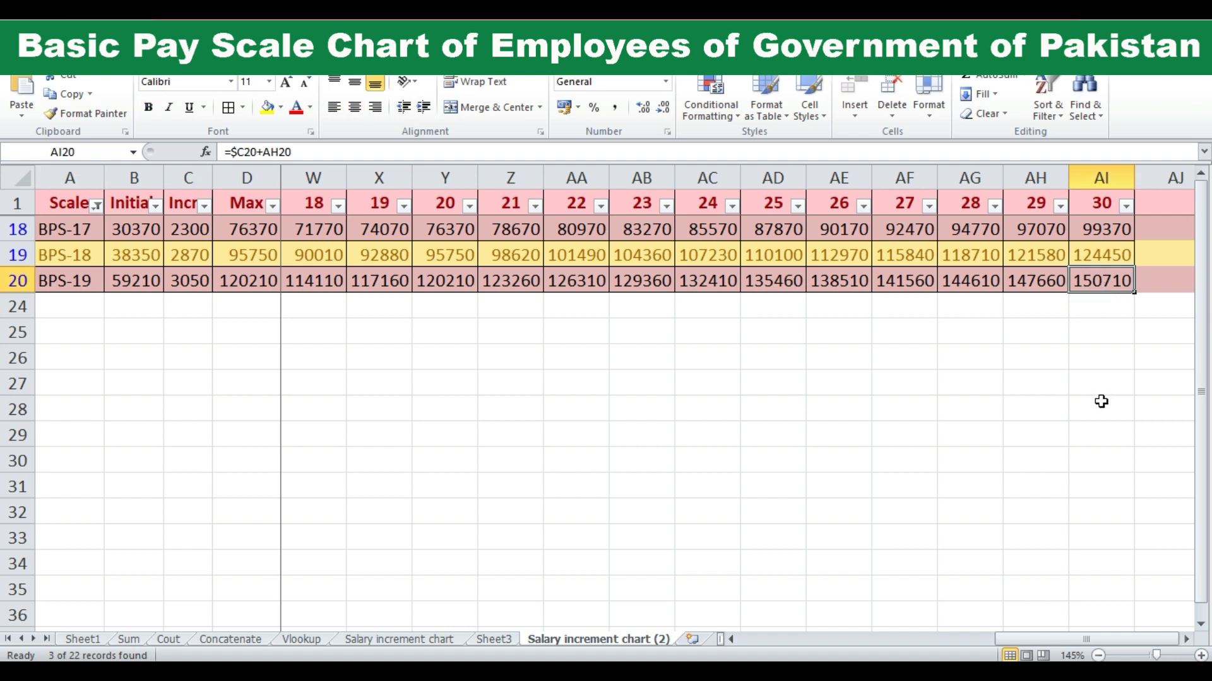
{"action": "left_click_drag", "start_coordinate": [1113, 278], "coordinate": [337, 281]}
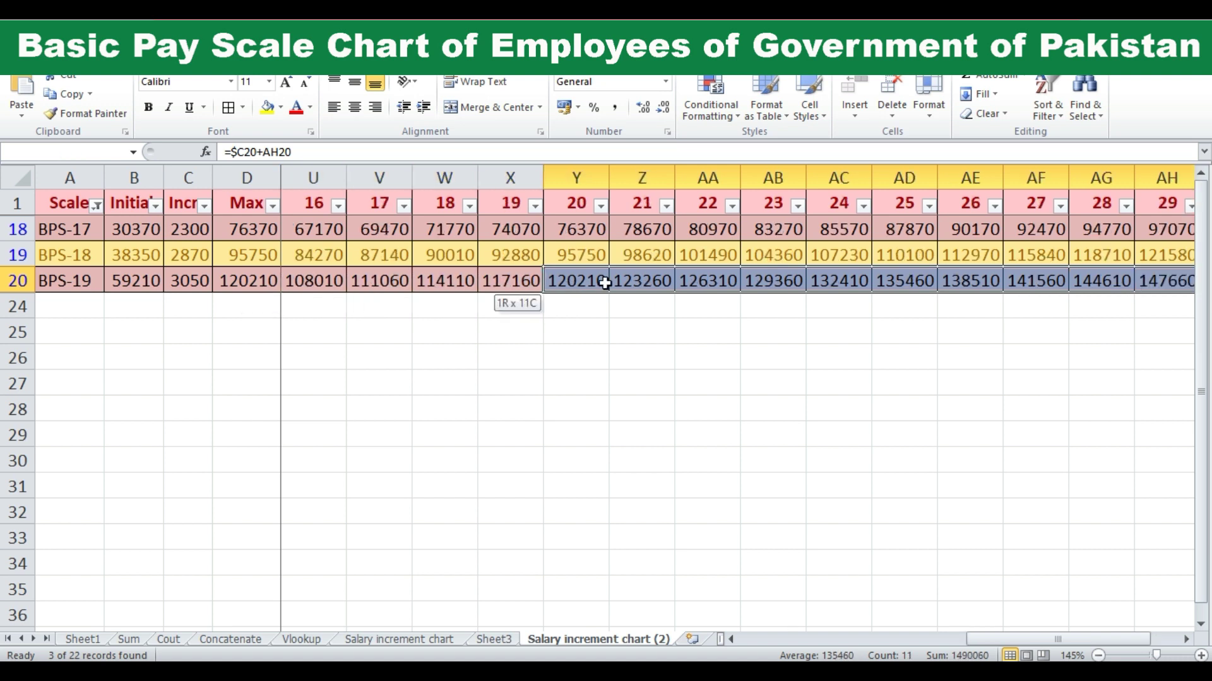
{"action": "left_click_drag", "start_coordinate": [337, 281], "coordinate": [630, 279]}
{"action": "key", "text": "ctrl+z"}
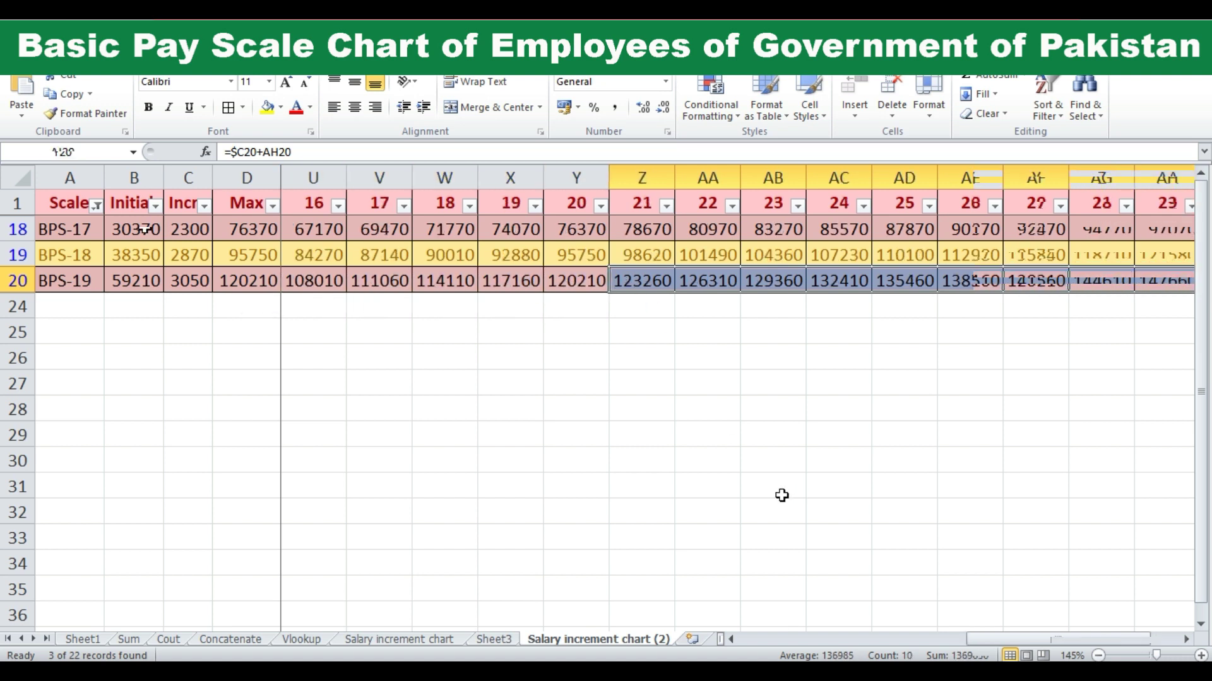
{"action": "left_click", "coordinate": [255, 262]}
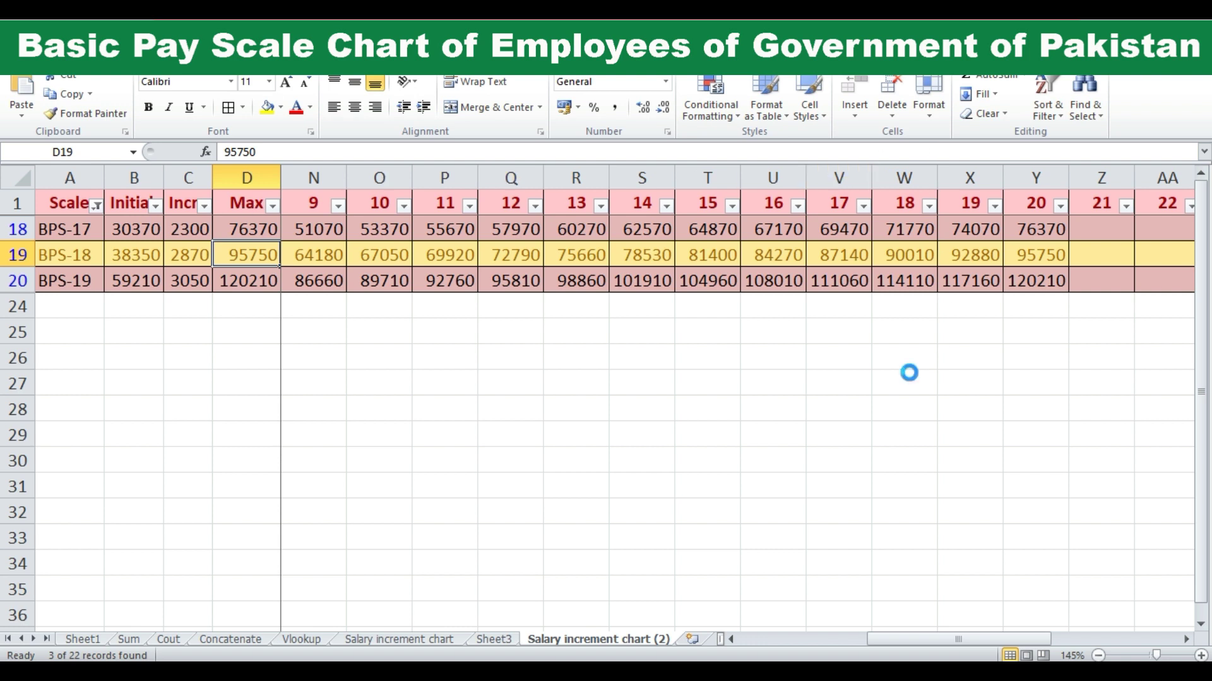
- Review the unfiltered chart and select the stage 21 cells Z18:Z20 for BPS-17 to BPS-19
{"action": "scroll", "coordinate": [373, 469], "scroll_direction": "down", "scroll_amount": 2}
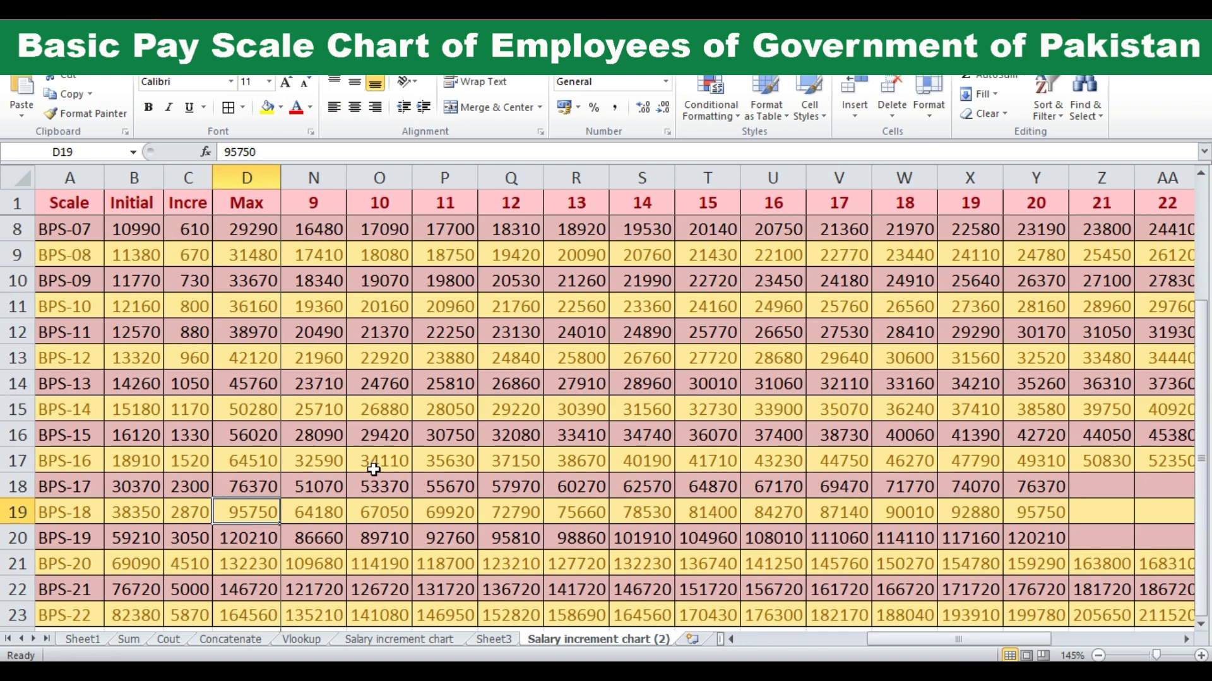
{"action": "scroll", "coordinate": [374, 469], "scroll_direction": "down", "scroll_amount": 2}
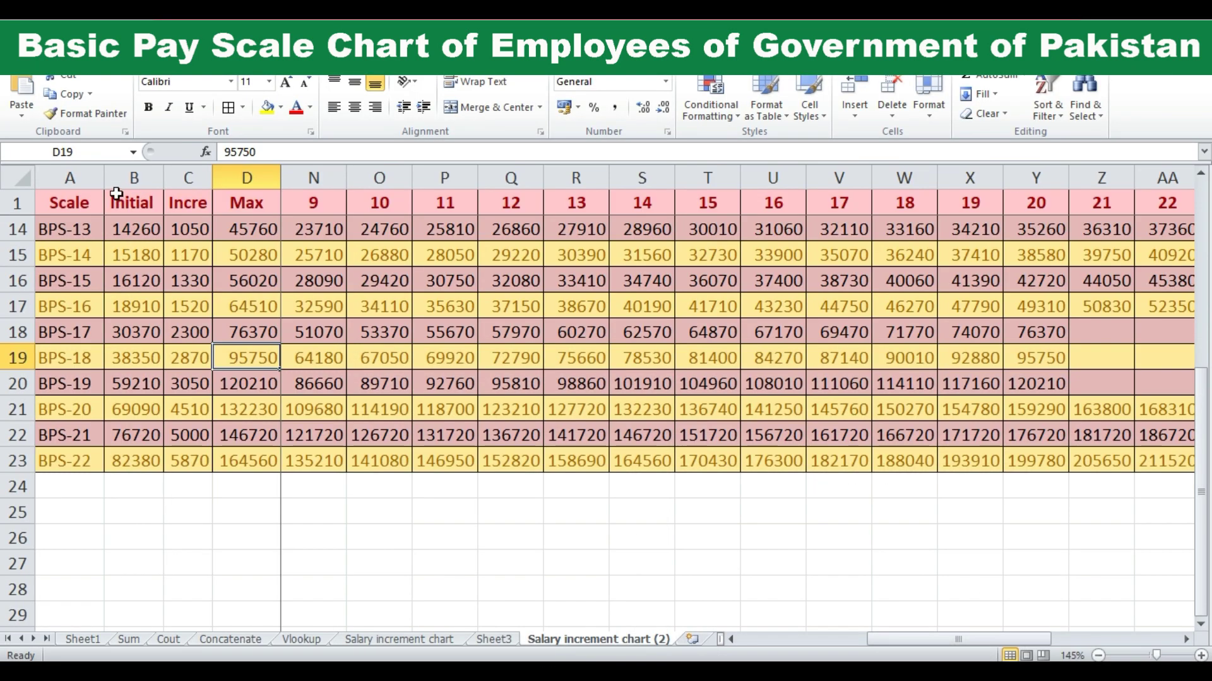
{"action": "scroll", "coordinate": [111, 303], "scroll_direction": "up", "scroll_amount": 4}
{"action": "scroll", "coordinate": [127, 379], "scroll_direction": "down", "scroll_amount": 1}
{"action": "scroll", "coordinate": [127, 456], "scroll_direction": "down", "scroll_amount": 1}
{"action": "scroll", "coordinate": [98, 505], "scroll_direction": "down", "scroll_amount": 1}
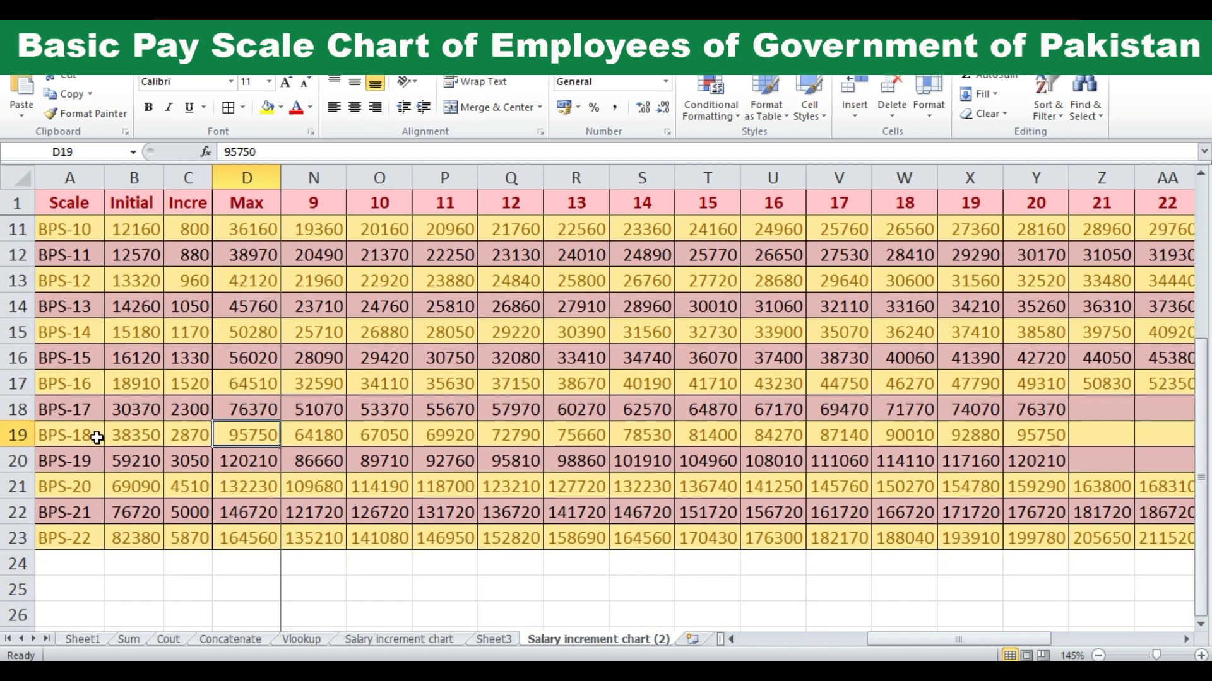
{"action": "left_click_drag", "start_coordinate": [1101, 409], "coordinate": [1102, 460]}
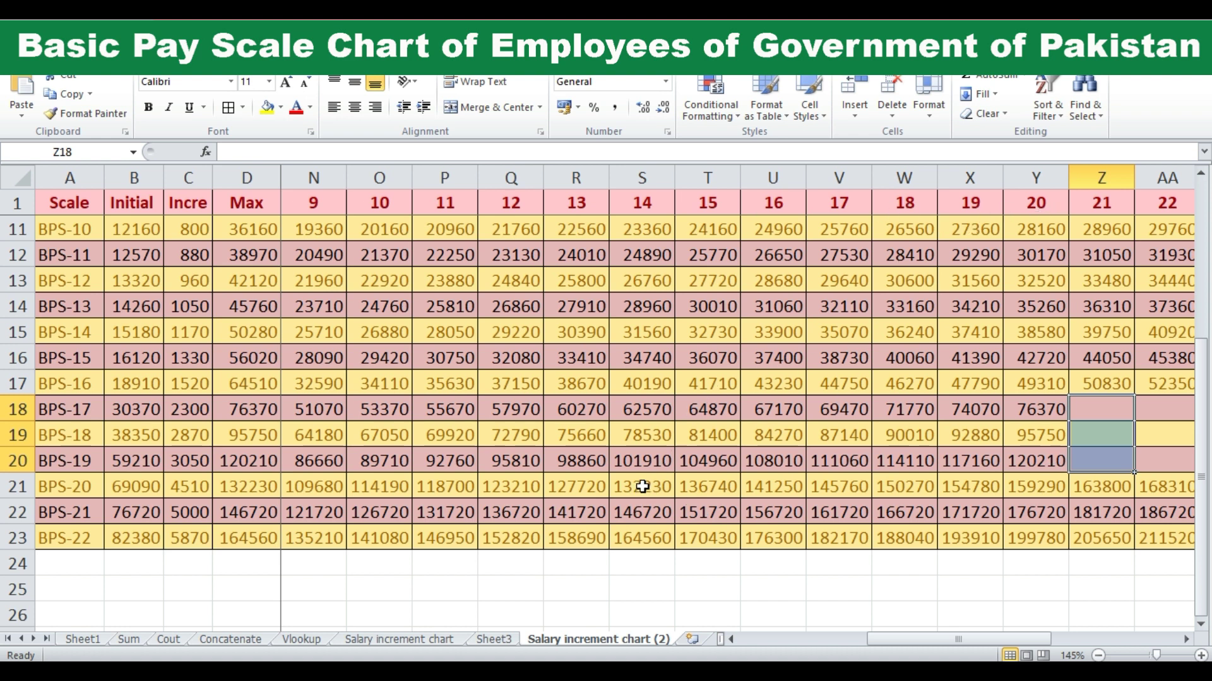
- Select T21:AI23 and delete the stage 15–30 amounts for BPS-20 to BPS-22
{"action": "left_click_drag", "start_coordinate": [642, 487], "coordinate": [1157, 558]}
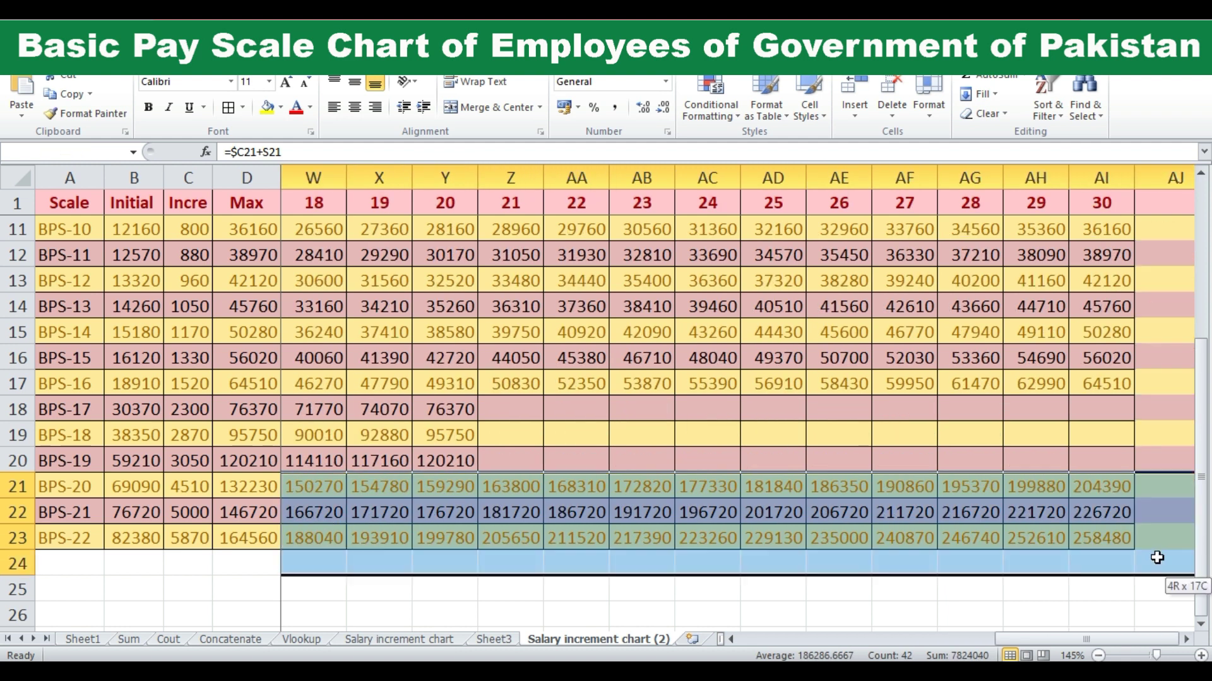
{"action": "left_click_drag", "start_coordinate": [1157, 558], "coordinate": [781, 535]}
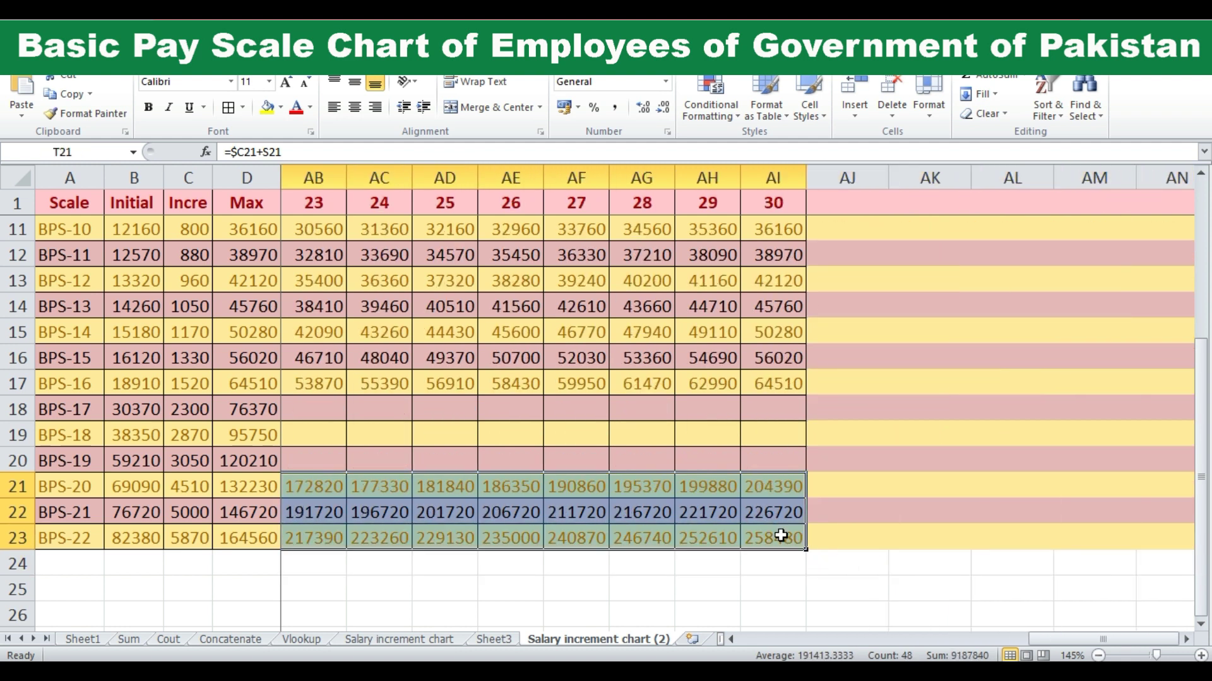
{"action": "key", "text": "Delete"}
- Zoom out to 100% and look over the whole pay scale chart
{"action": "left_click_drag", "start_coordinate": [1031, 640], "coordinate": [730, 644]}
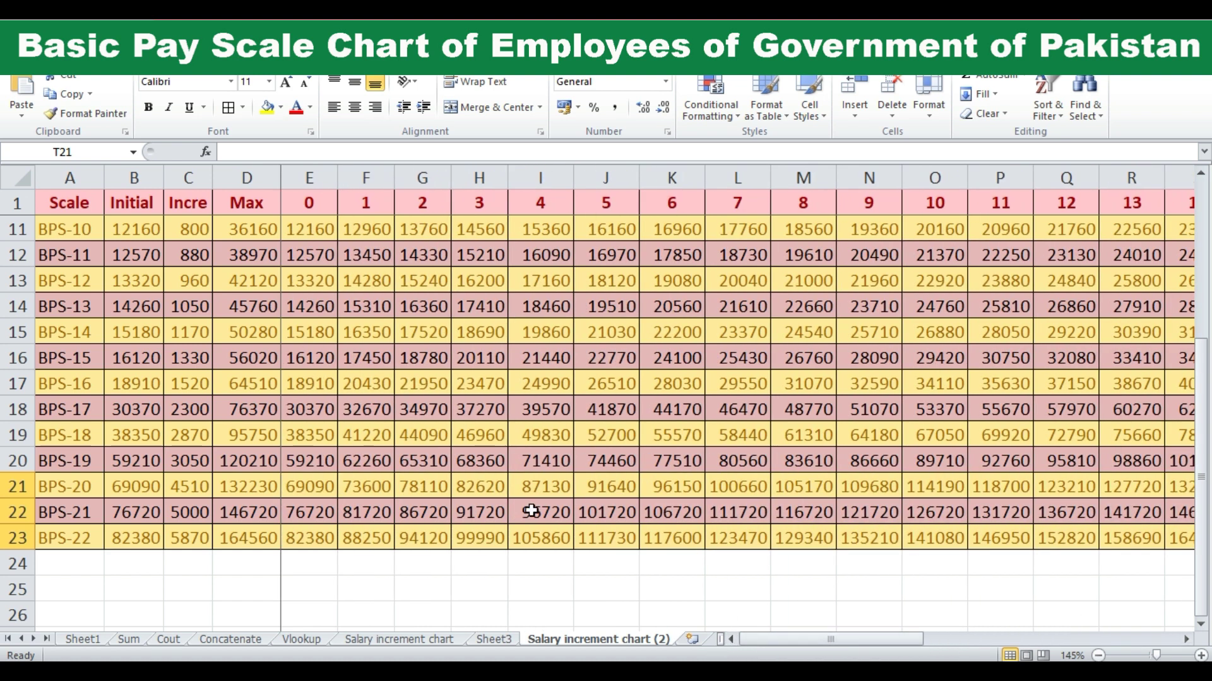
{"action": "scroll", "coordinate": [452, 396], "scroll_direction": "up", "scroll_amount": 3}
{"action": "scroll", "coordinate": [596, 415], "scroll_direction": "down", "scroll_amount": 3}
{"action": "scroll", "coordinate": [721, 465], "scroll_direction": "down", "scroll_amount": 1}
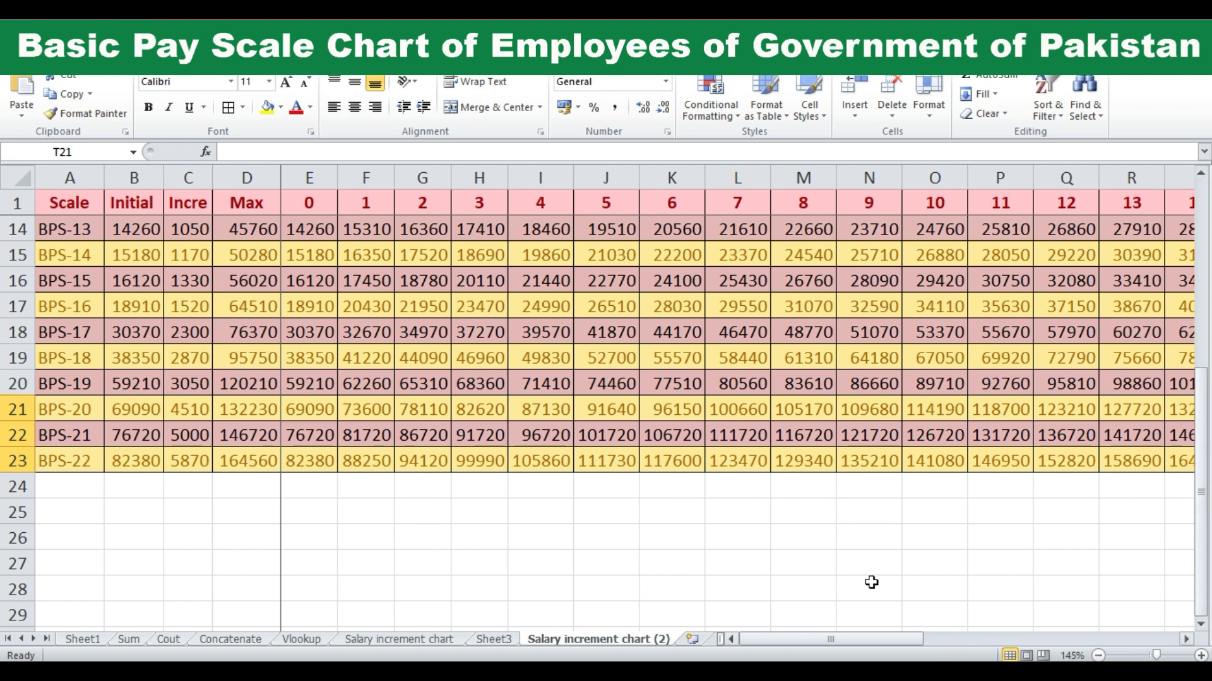
{"action": "scroll", "coordinate": [754, 542], "scroll_direction": "down", "scroll_amount": 3, "text": "ctrl"}
{"action": "scroll", "coordinate": [754, 542], "scroll_direction": "up", "scroll_amount": 4}
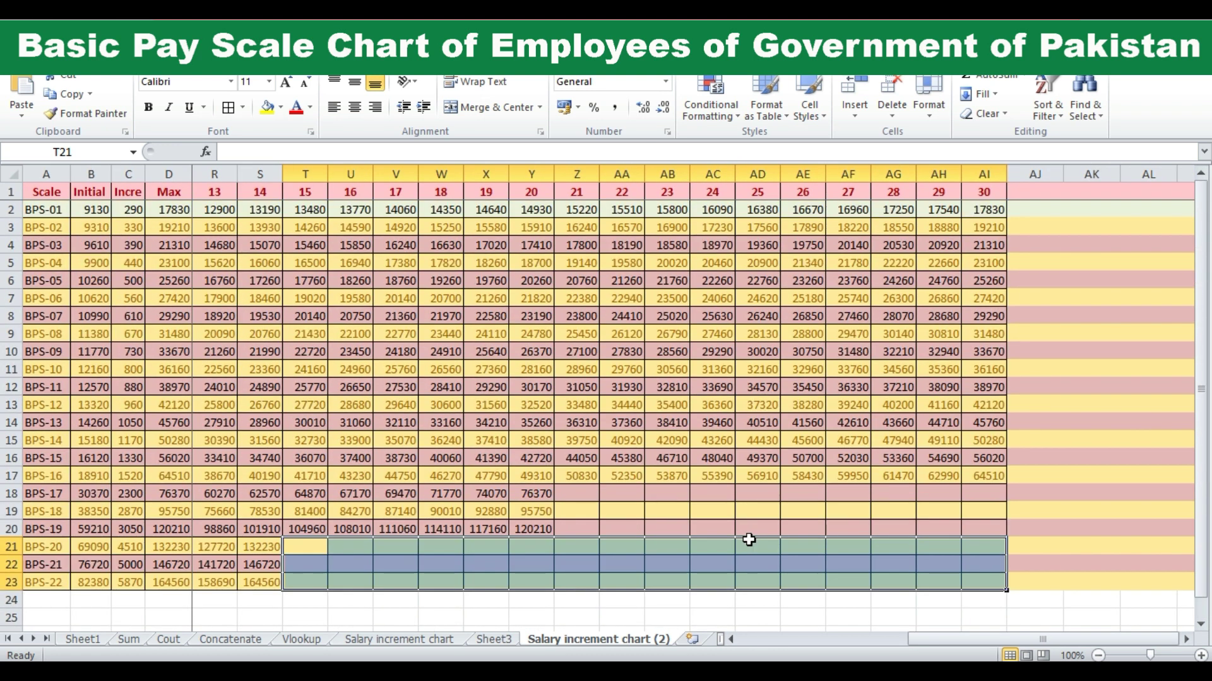
{"action": "left_click_drag", "start_coordinate": [952, 645], "coordinate": [783, 639]}
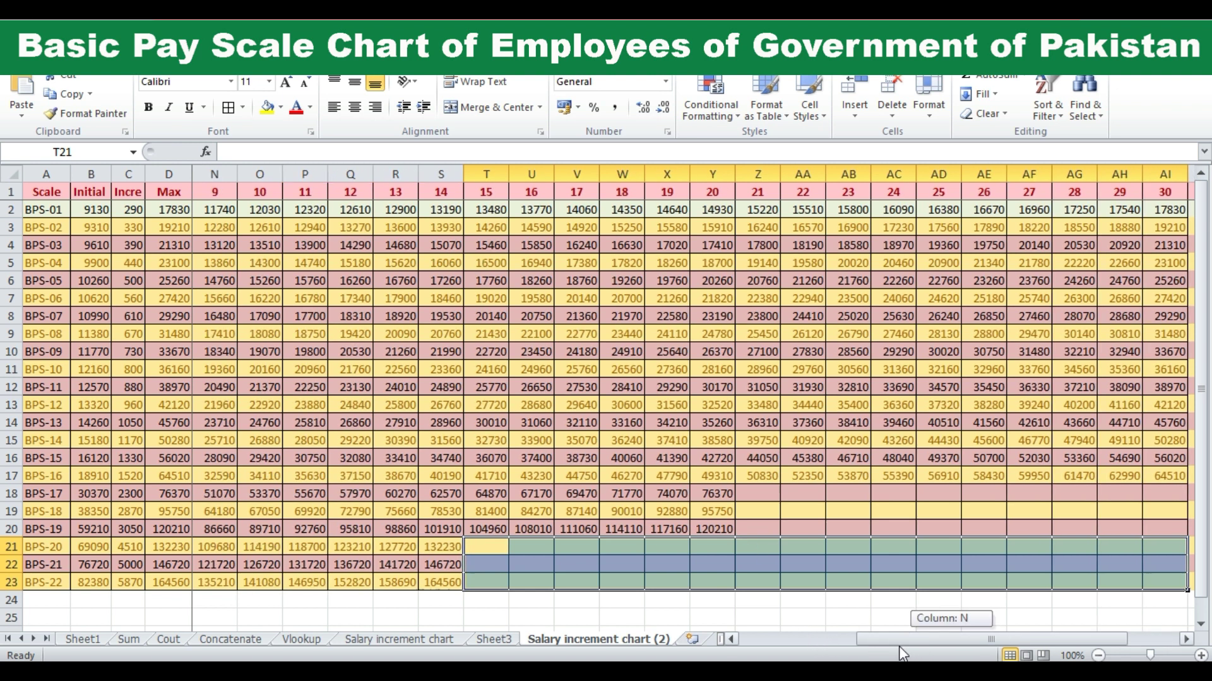
{"action": "left_click", "coordinate": [736, 533]}
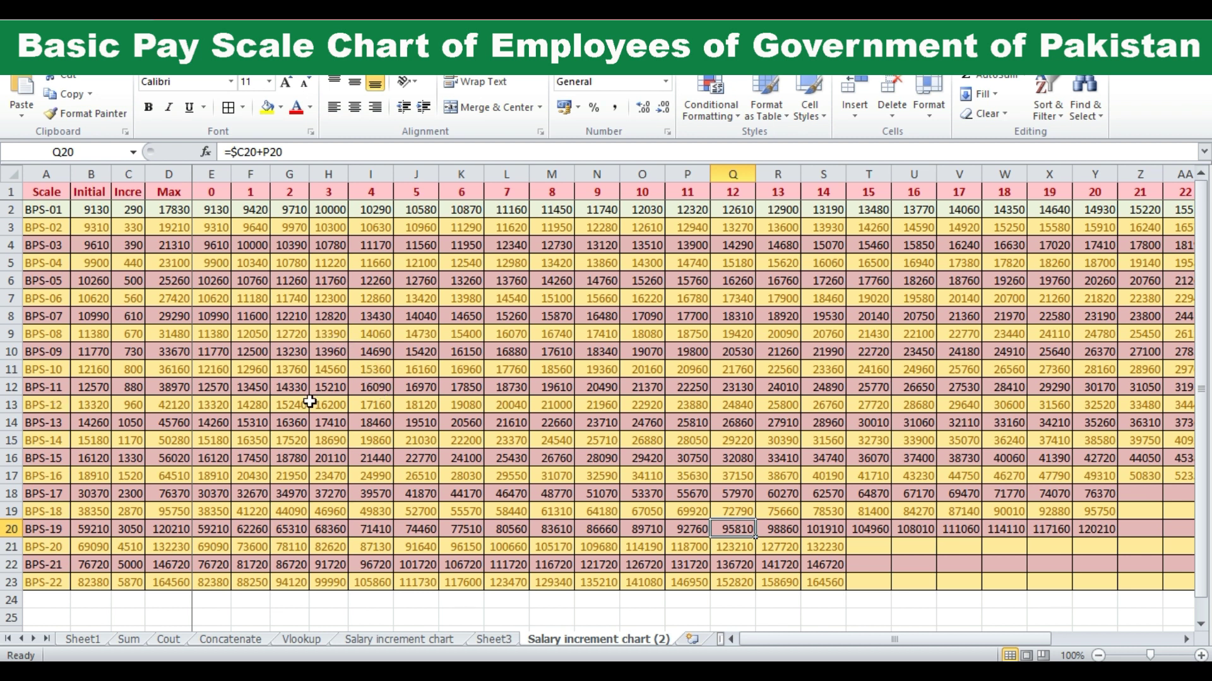
{"action": "scroll", "coordinate": [204, 373], "scroll_direction": "up", "scroll_amount": 1}
{"action": "scroll", "coordinate": [204, 373], "scroll_direction": "up", "scroll_amount": 1}
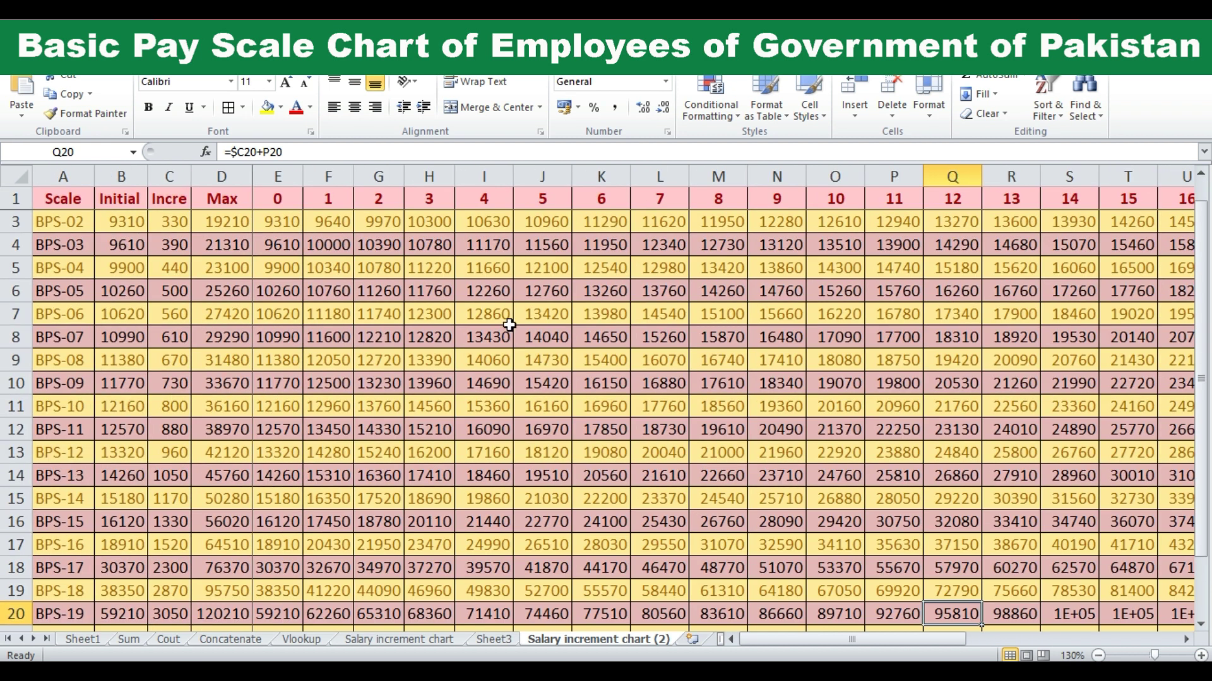
{"action": "scroll", "coordinate": [509, 325], "scroll_direction": "up", "scroll_amount": 1}
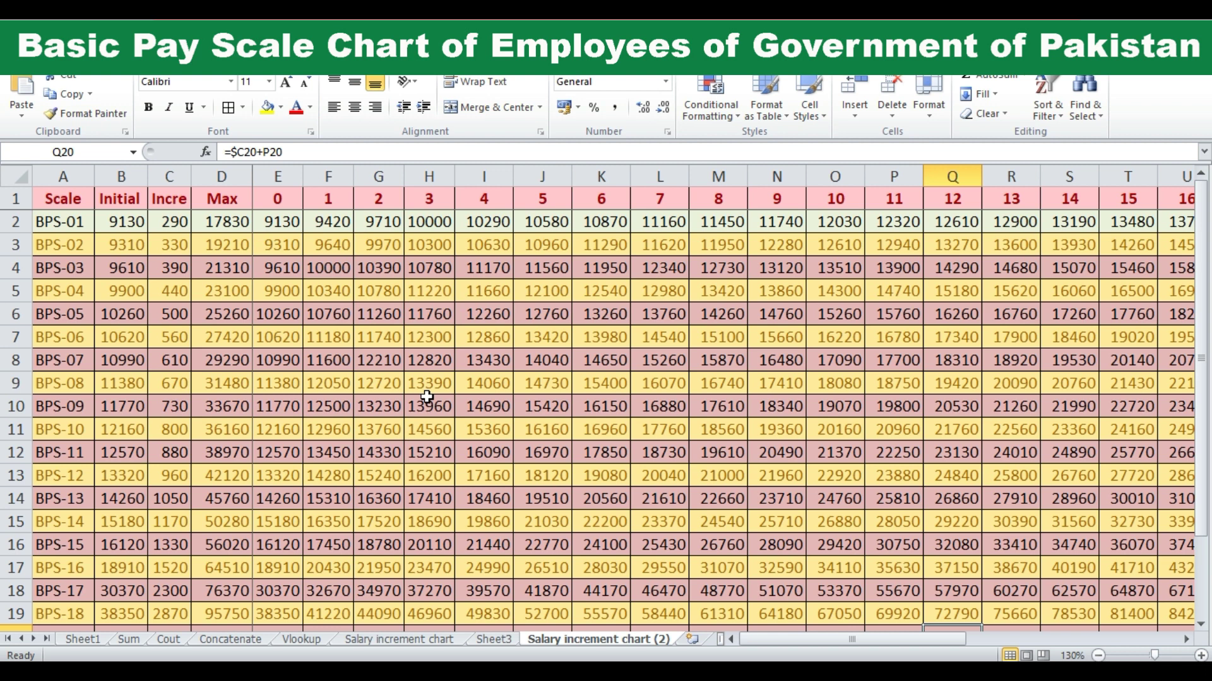
{"action": "scroll", "coordinate": [441, 381], "scroll_direction": "up", "scroll_amount": 3}
{"action": "scroll", "coordinate": [441, 381], "scroll_direction": "up", "scroll_amount": 1}
{"action": "scroll", "coordinate": [612, 419], "scroll_direction": "down", "scroll_amount": 4}
{"action": "scroll", "coordinate": [612, 424], "scroll_direction": "up", "scroll_amount": 2}
{"action": "scroll", "coordinate": [613, 423], "scroll_direction": "up", "scroll_amount": 1}
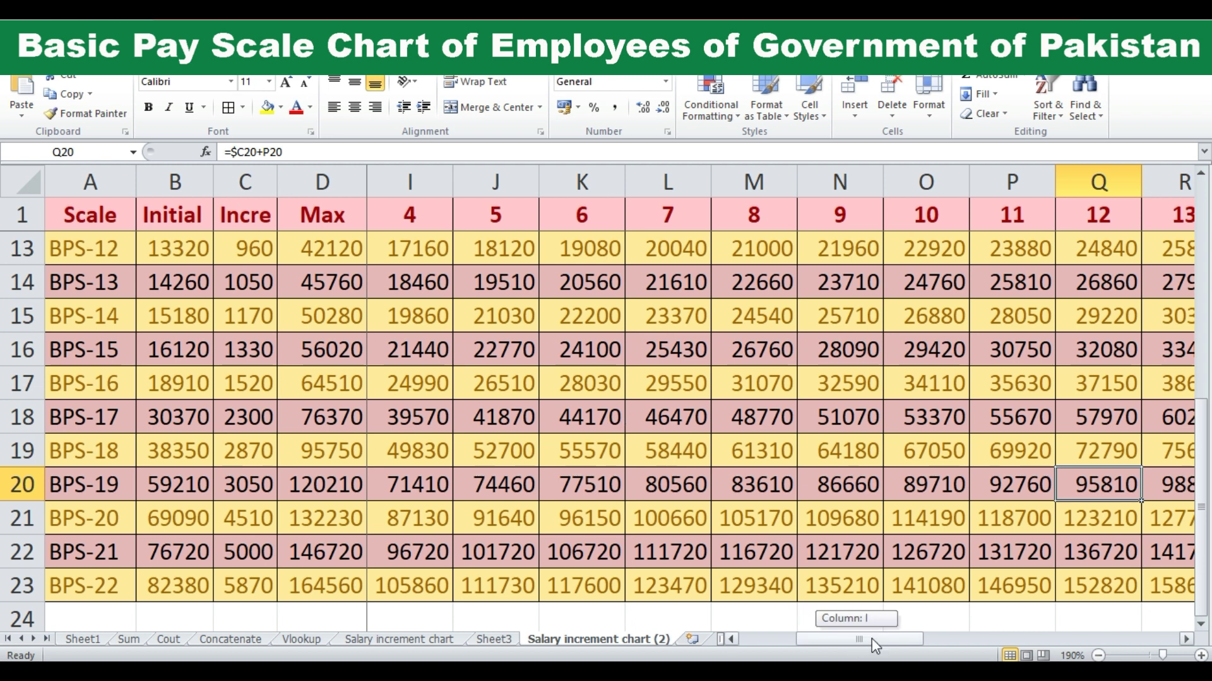
{"action": "left_click_drag", "start_coordinate": [872, 639], "coordinate": [958, 639]}
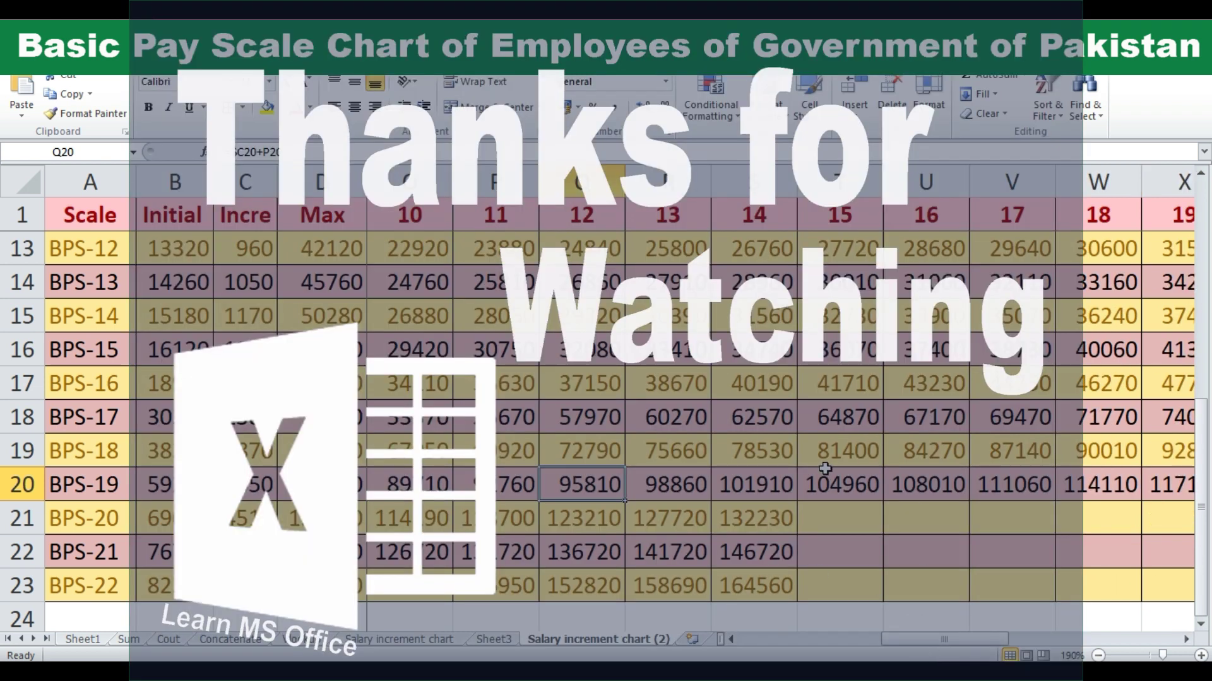
{"action": "scroll", "coordinate": [809, 467], "scroll_direction": "up", "scroll_amount": 1}
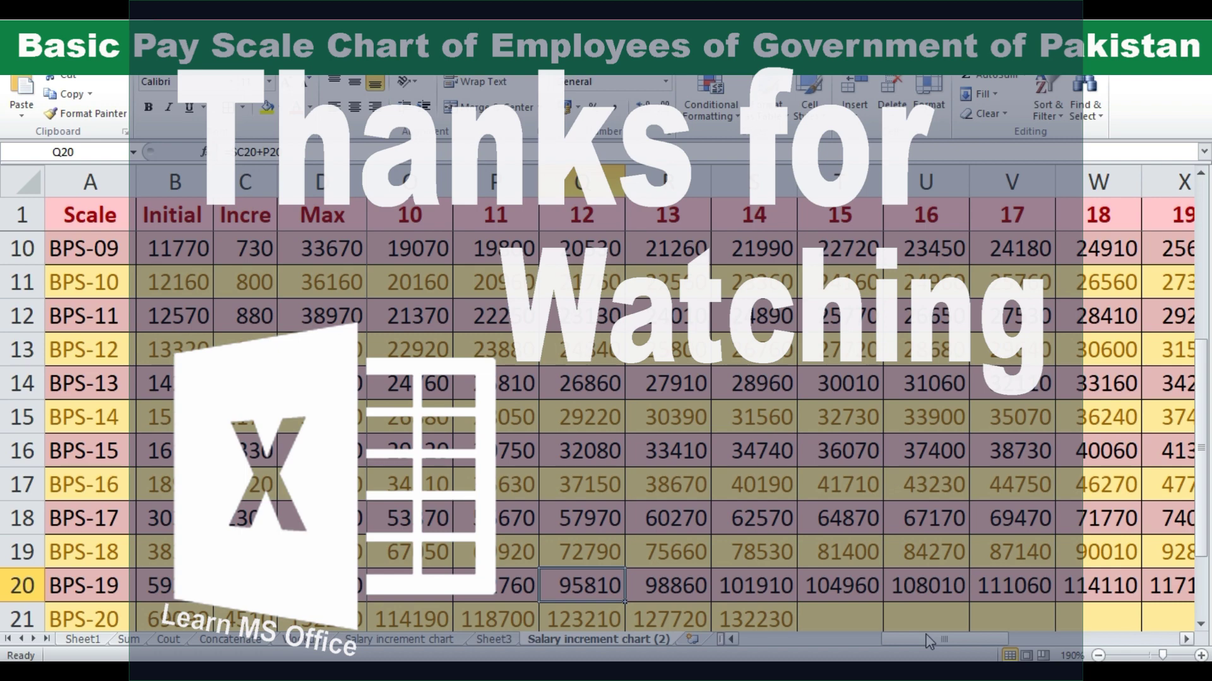